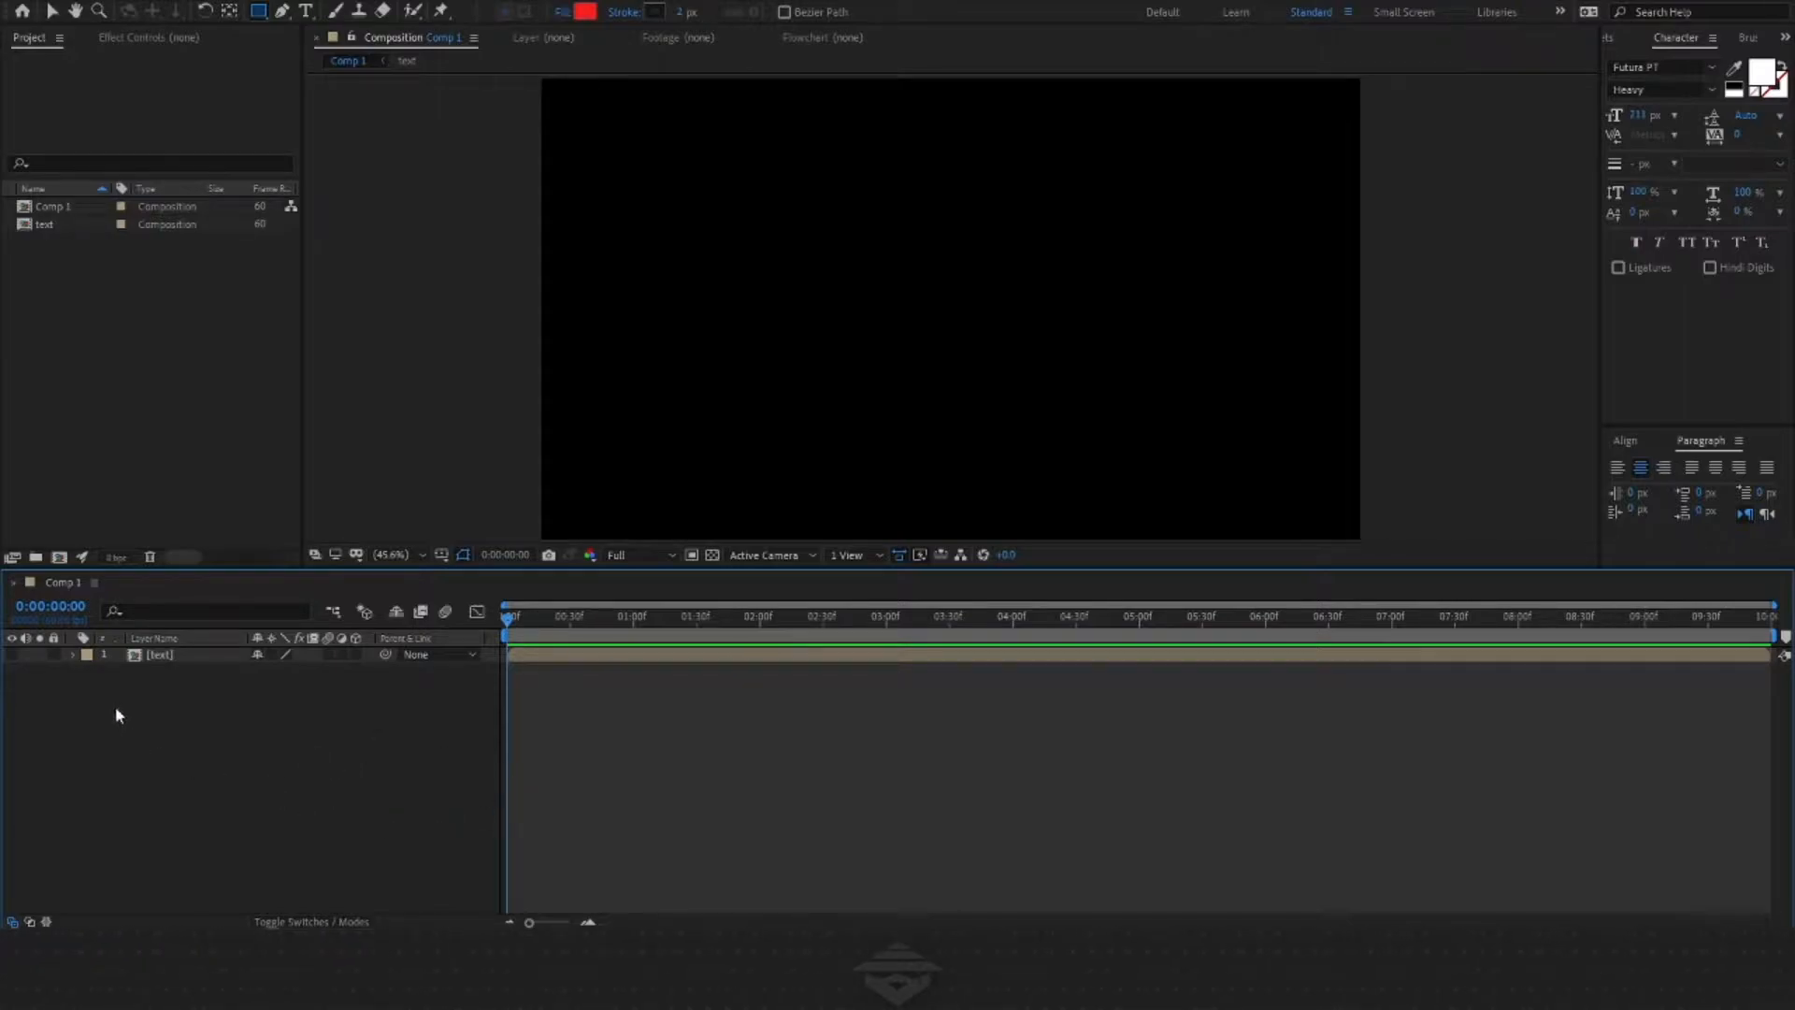
# Briefly show the text layer in Comp 1 to view the title, and hide it again
pyautogui.click(12, 654)
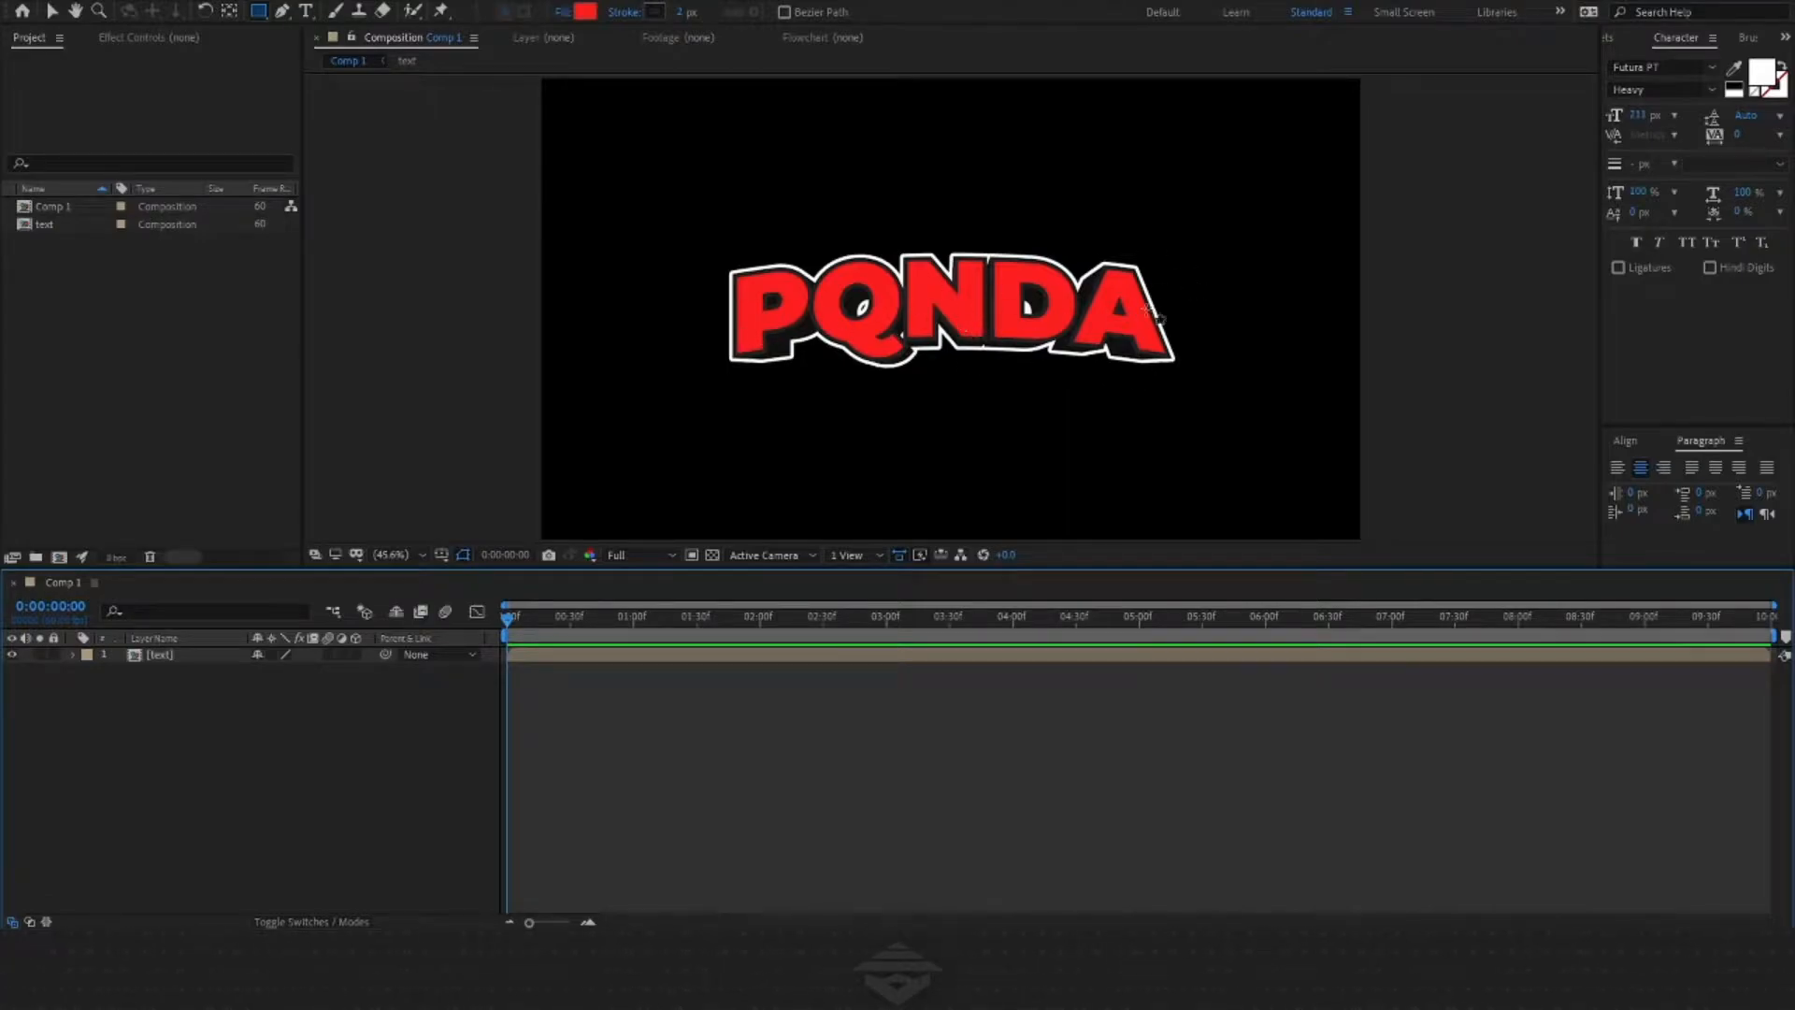
pyautogui.click(12, 654)
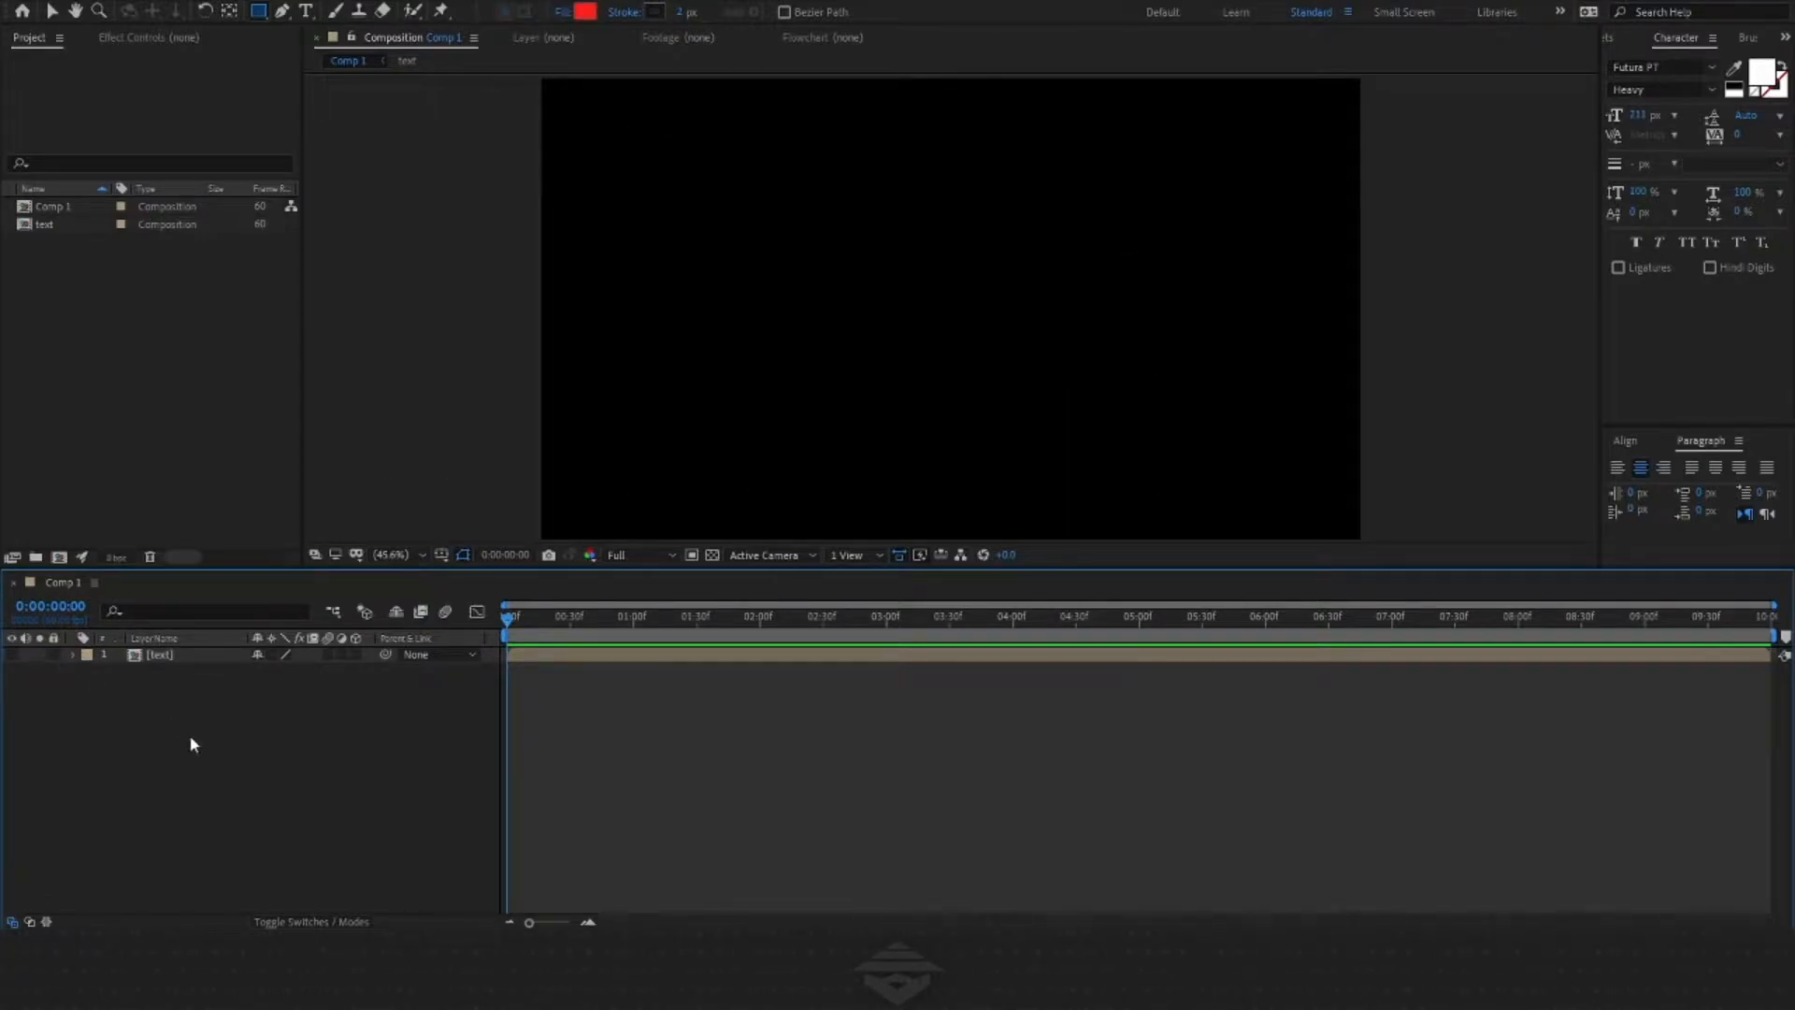
# Create a new empty shape layer in Comp 1
pyautogui.rightClick(190, 739)
pyautogui.moveTo(300, 538)
pyautogui.click(60, 785)
pyautogui.rightClick(189, 768)
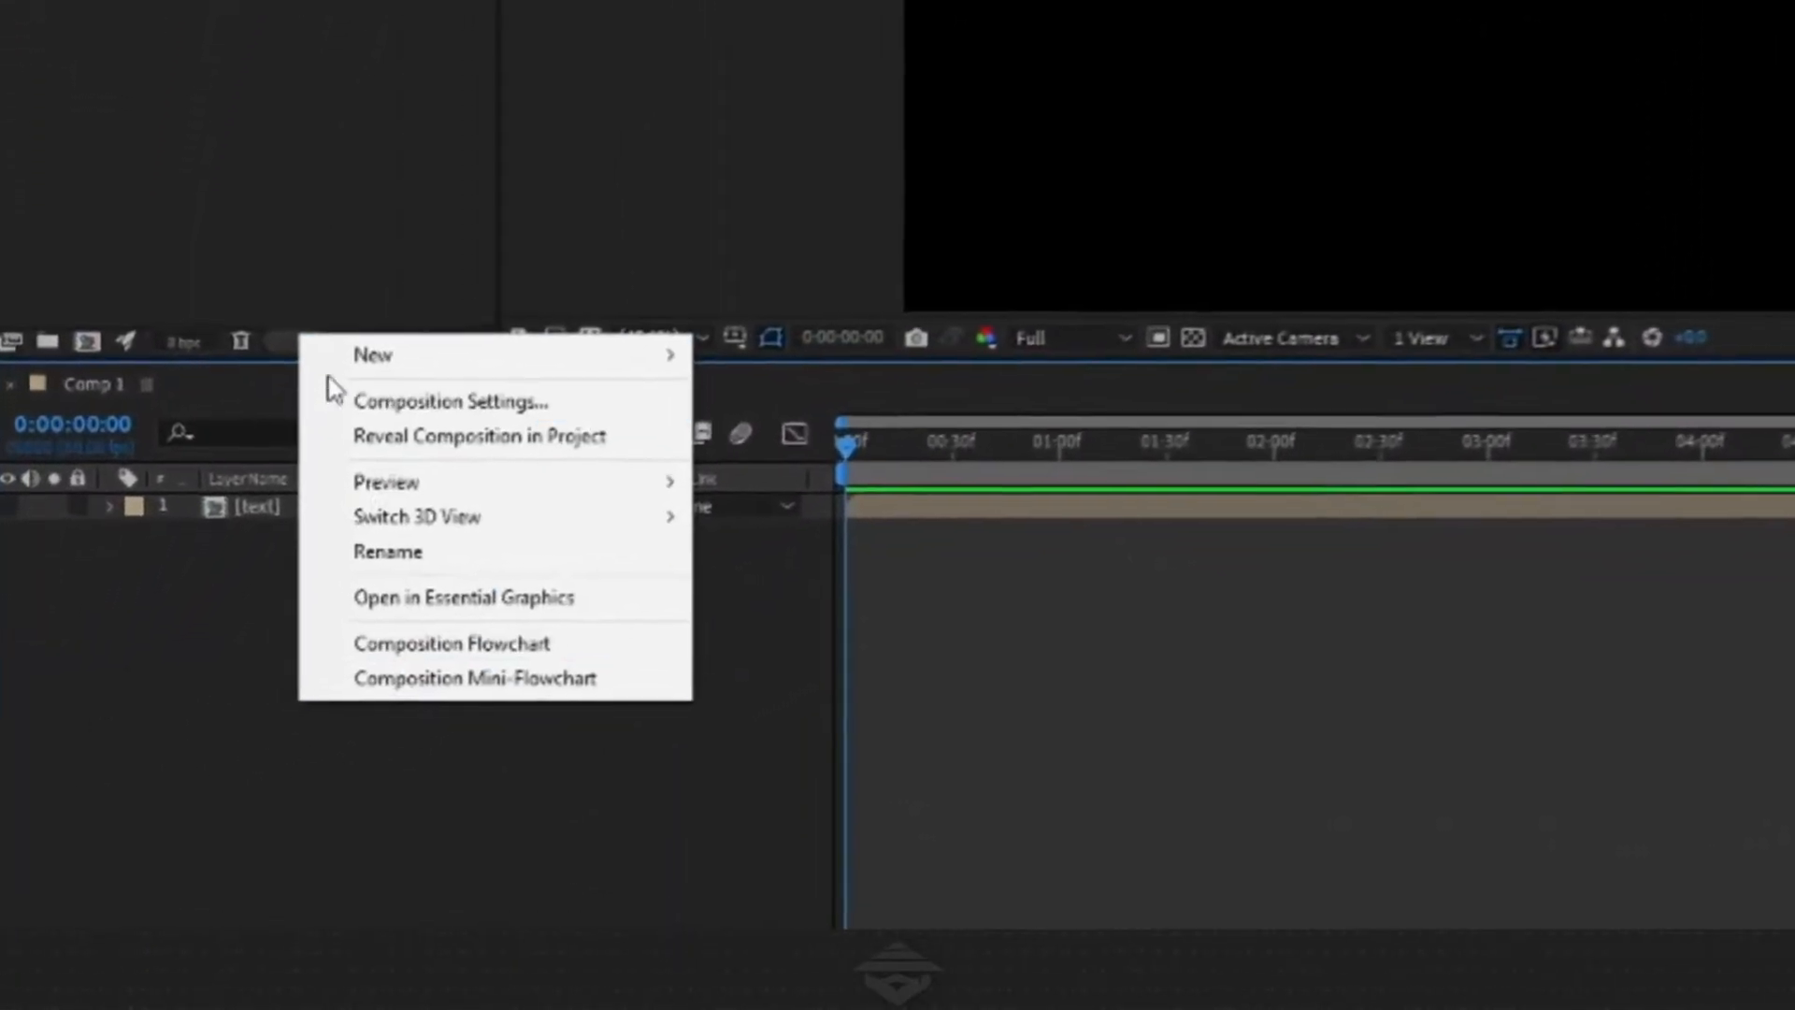
pyautogui.moveTo(411, 364)
pyautogui.click(840, 565)
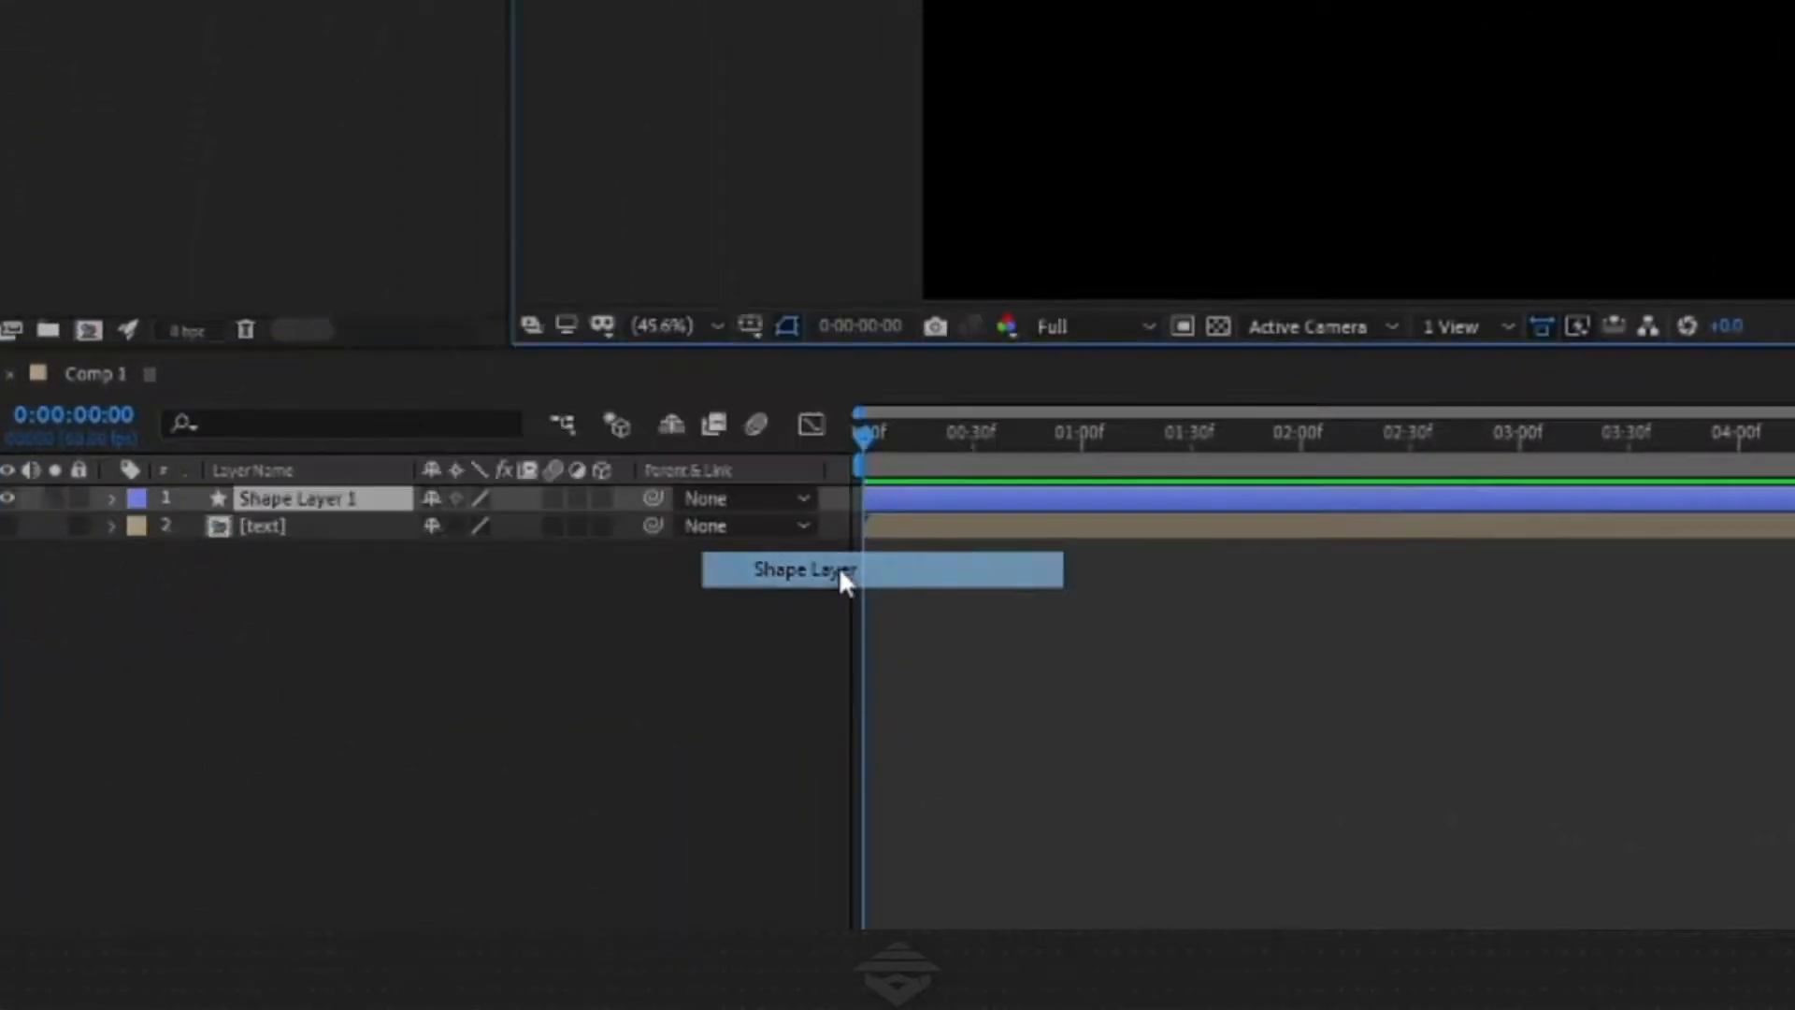
# Pre-compose the new shape layer as BG and place it below the text layer
pyautogui.click(112, 498)
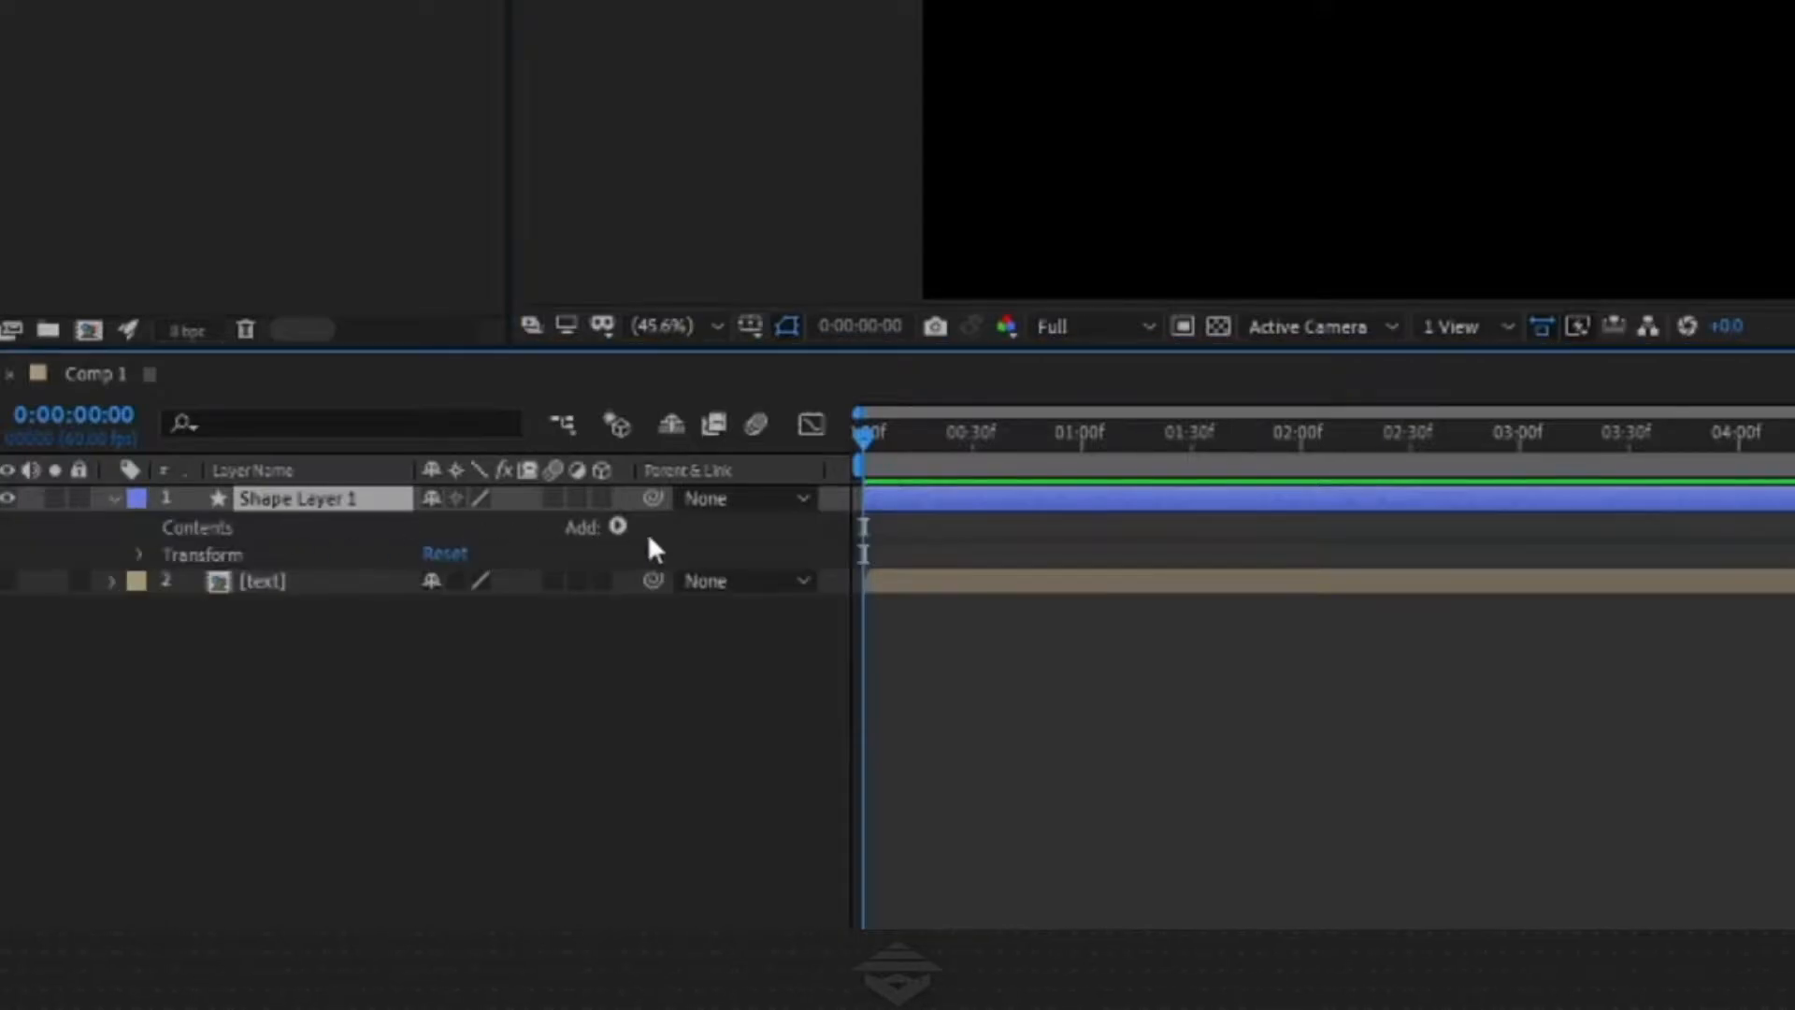
pyautogui.rightClick(322, 519)
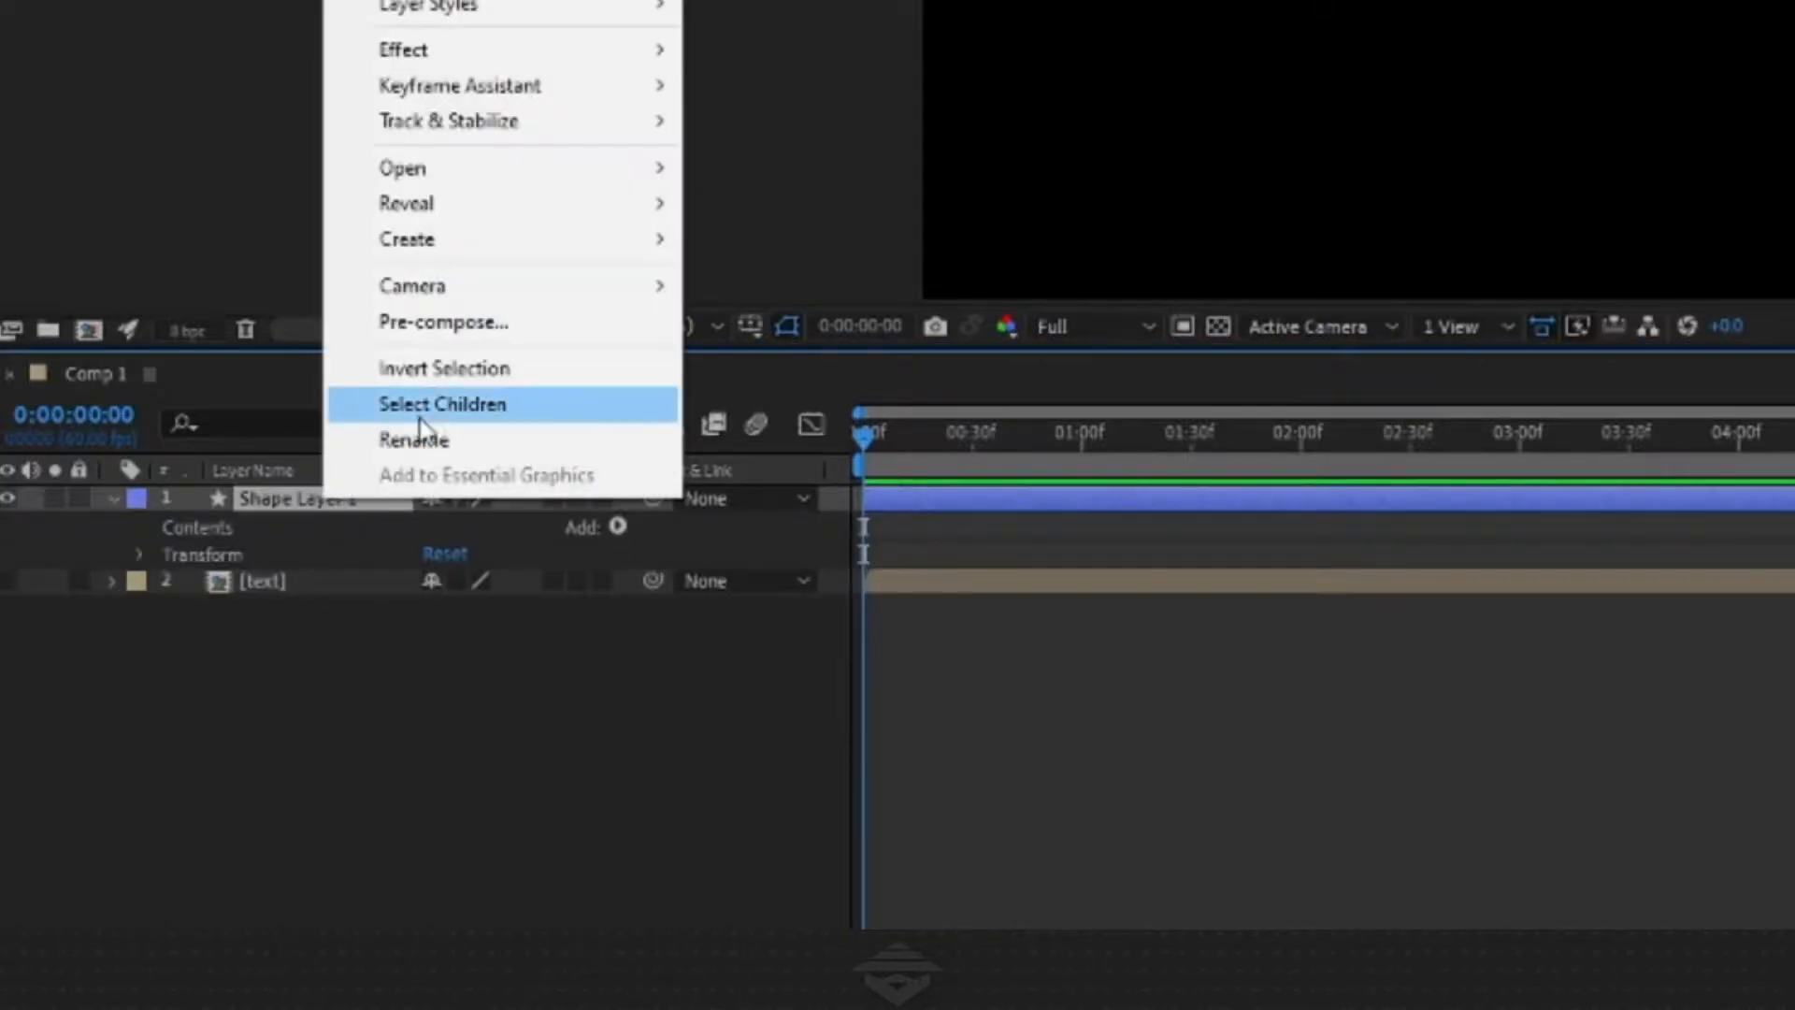
pyautogui.click(440, 318)
pyautogui.write('BG')
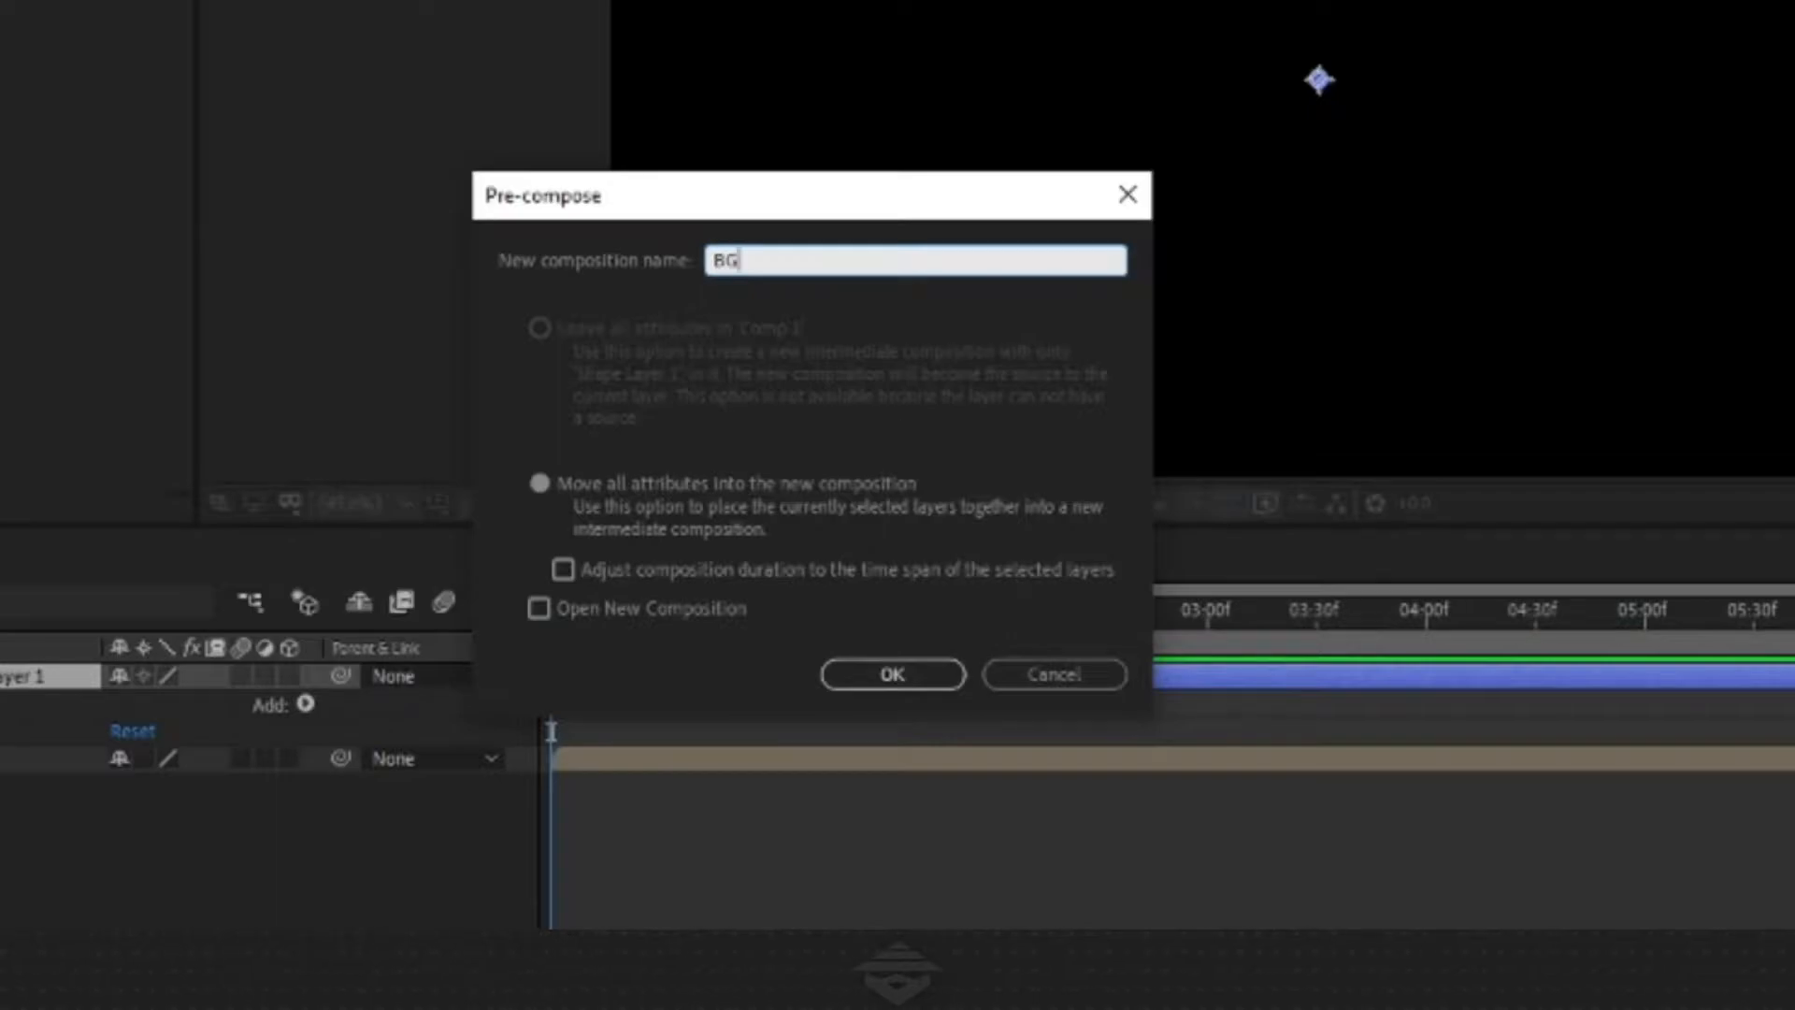
pyautogui.press('Return')
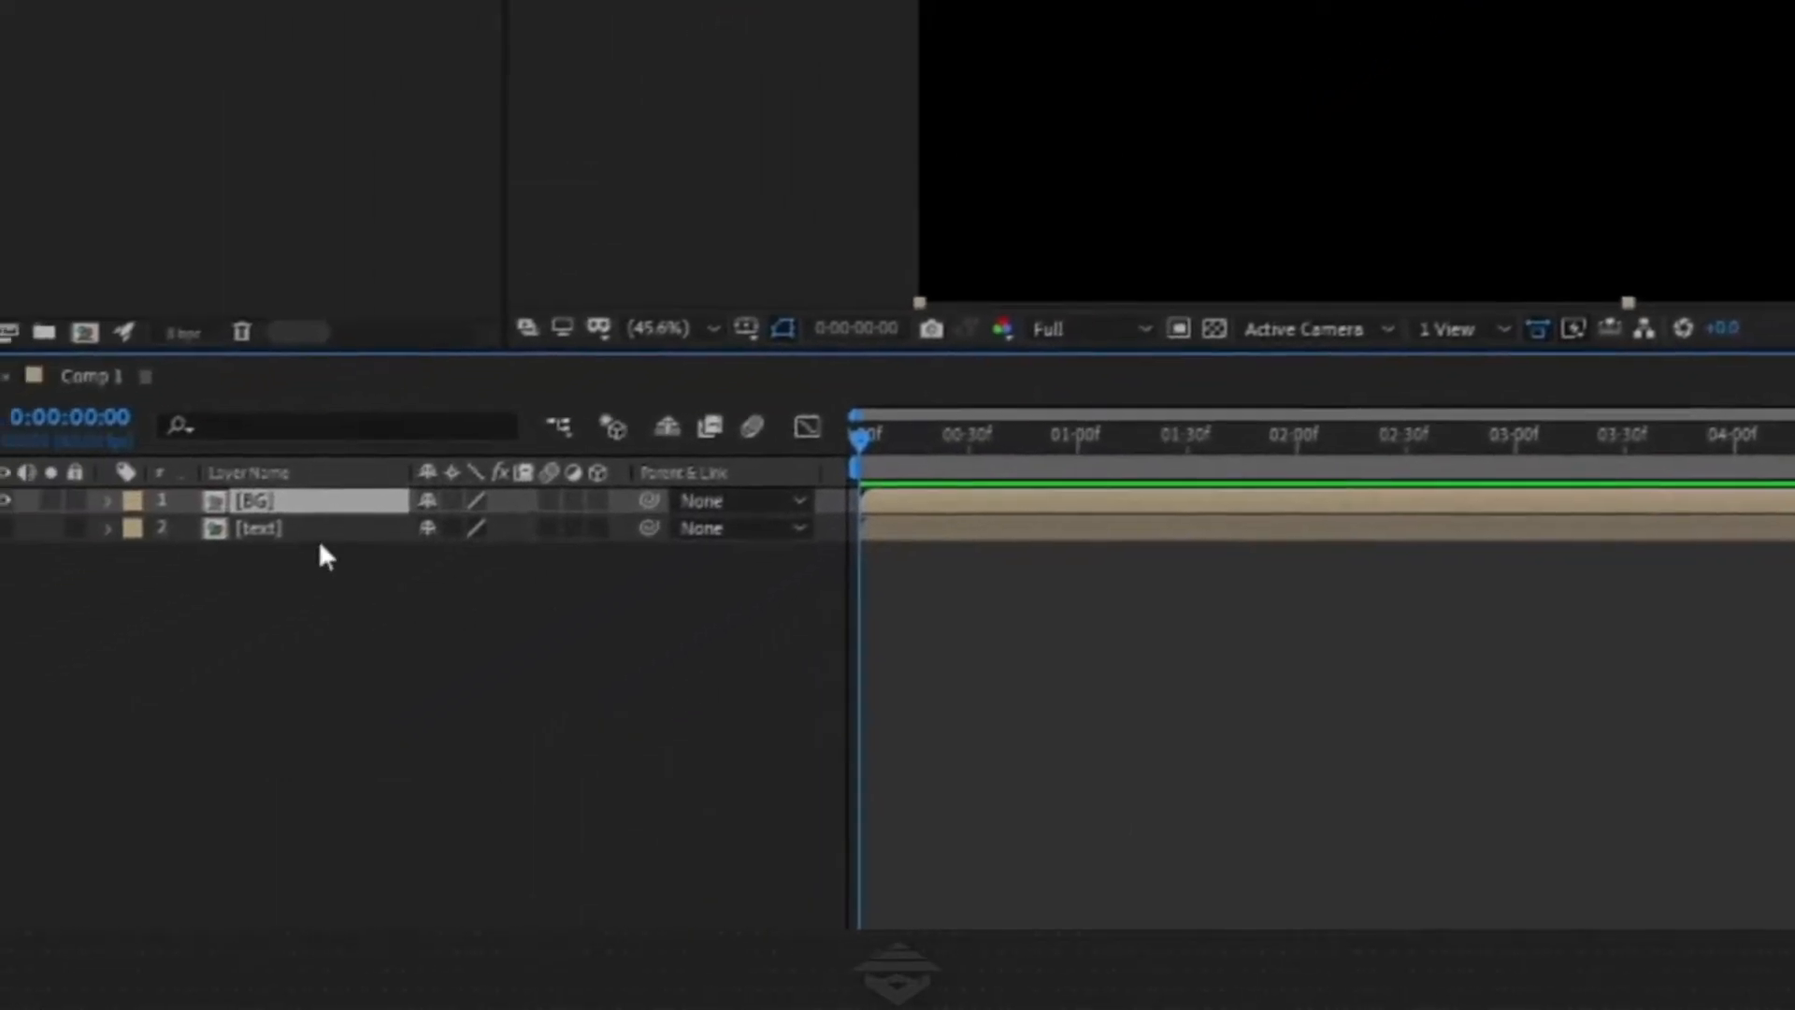
pyautogui.moveTo(263, 500); pyautogui.dragTo(279, 586)
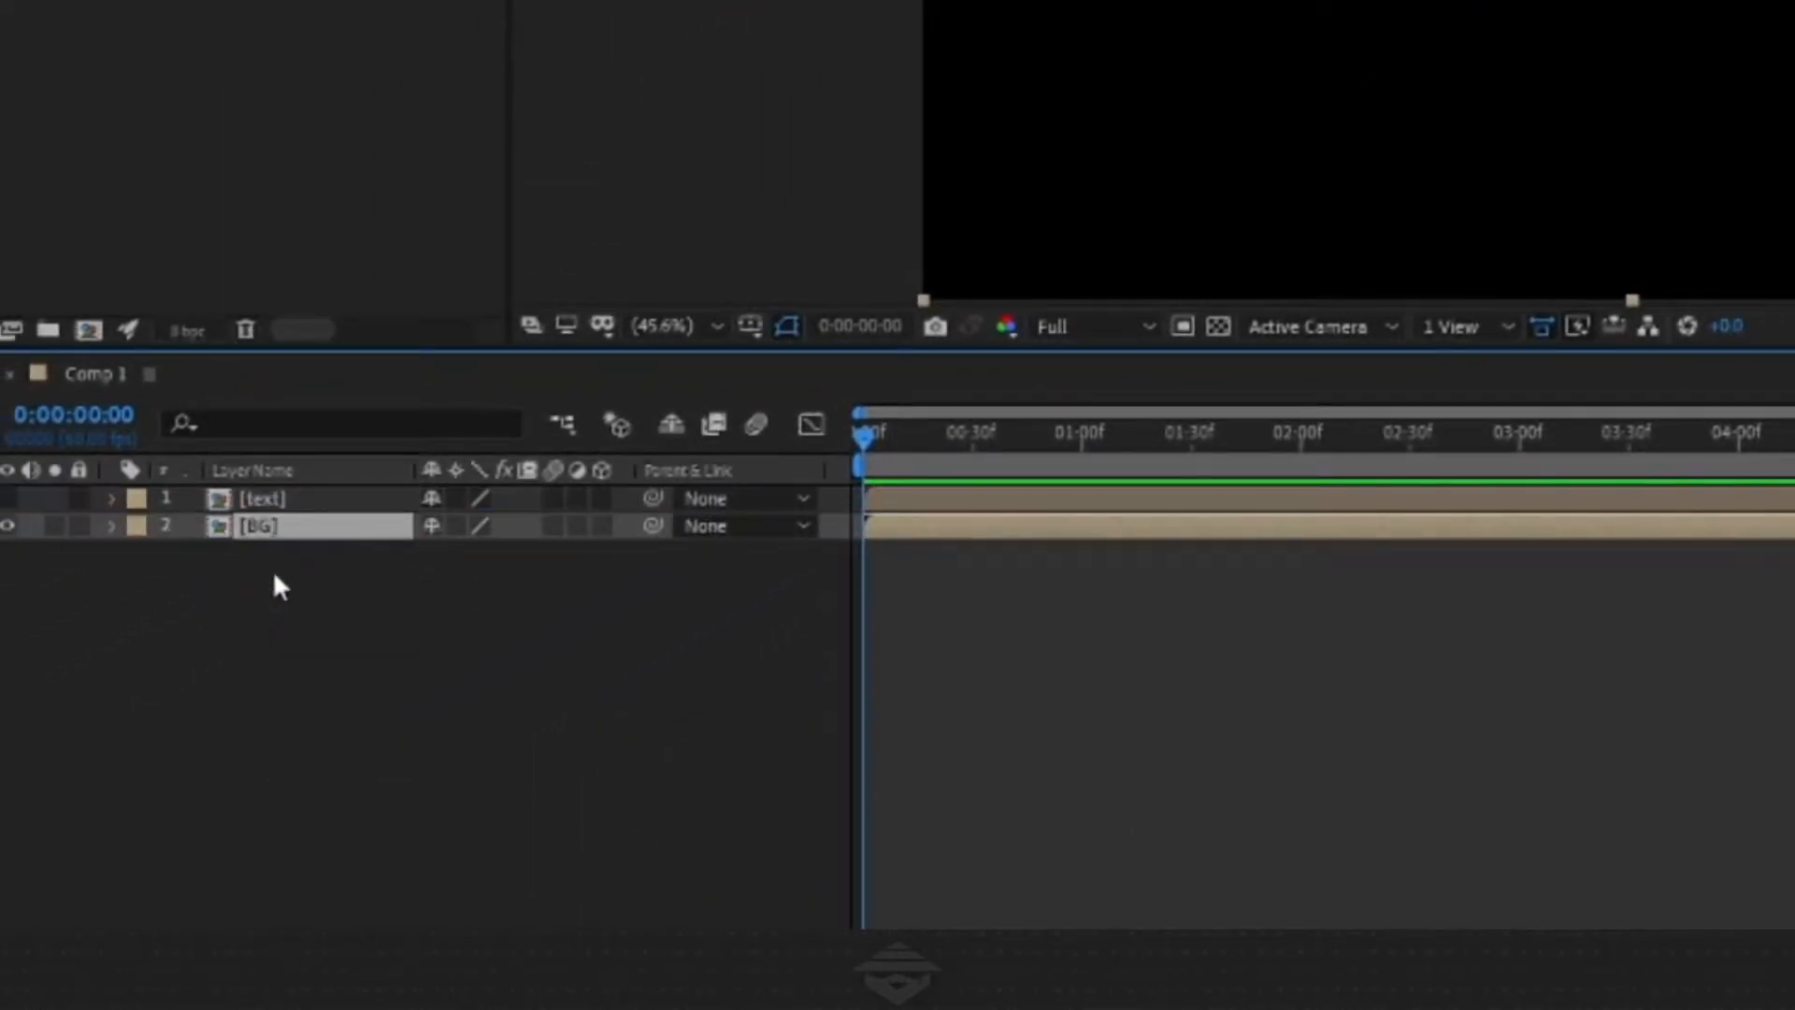
# Open the BG composition and add a rectangle path to Shape Layer 1
pyautogui.doubleClick(228, 524)
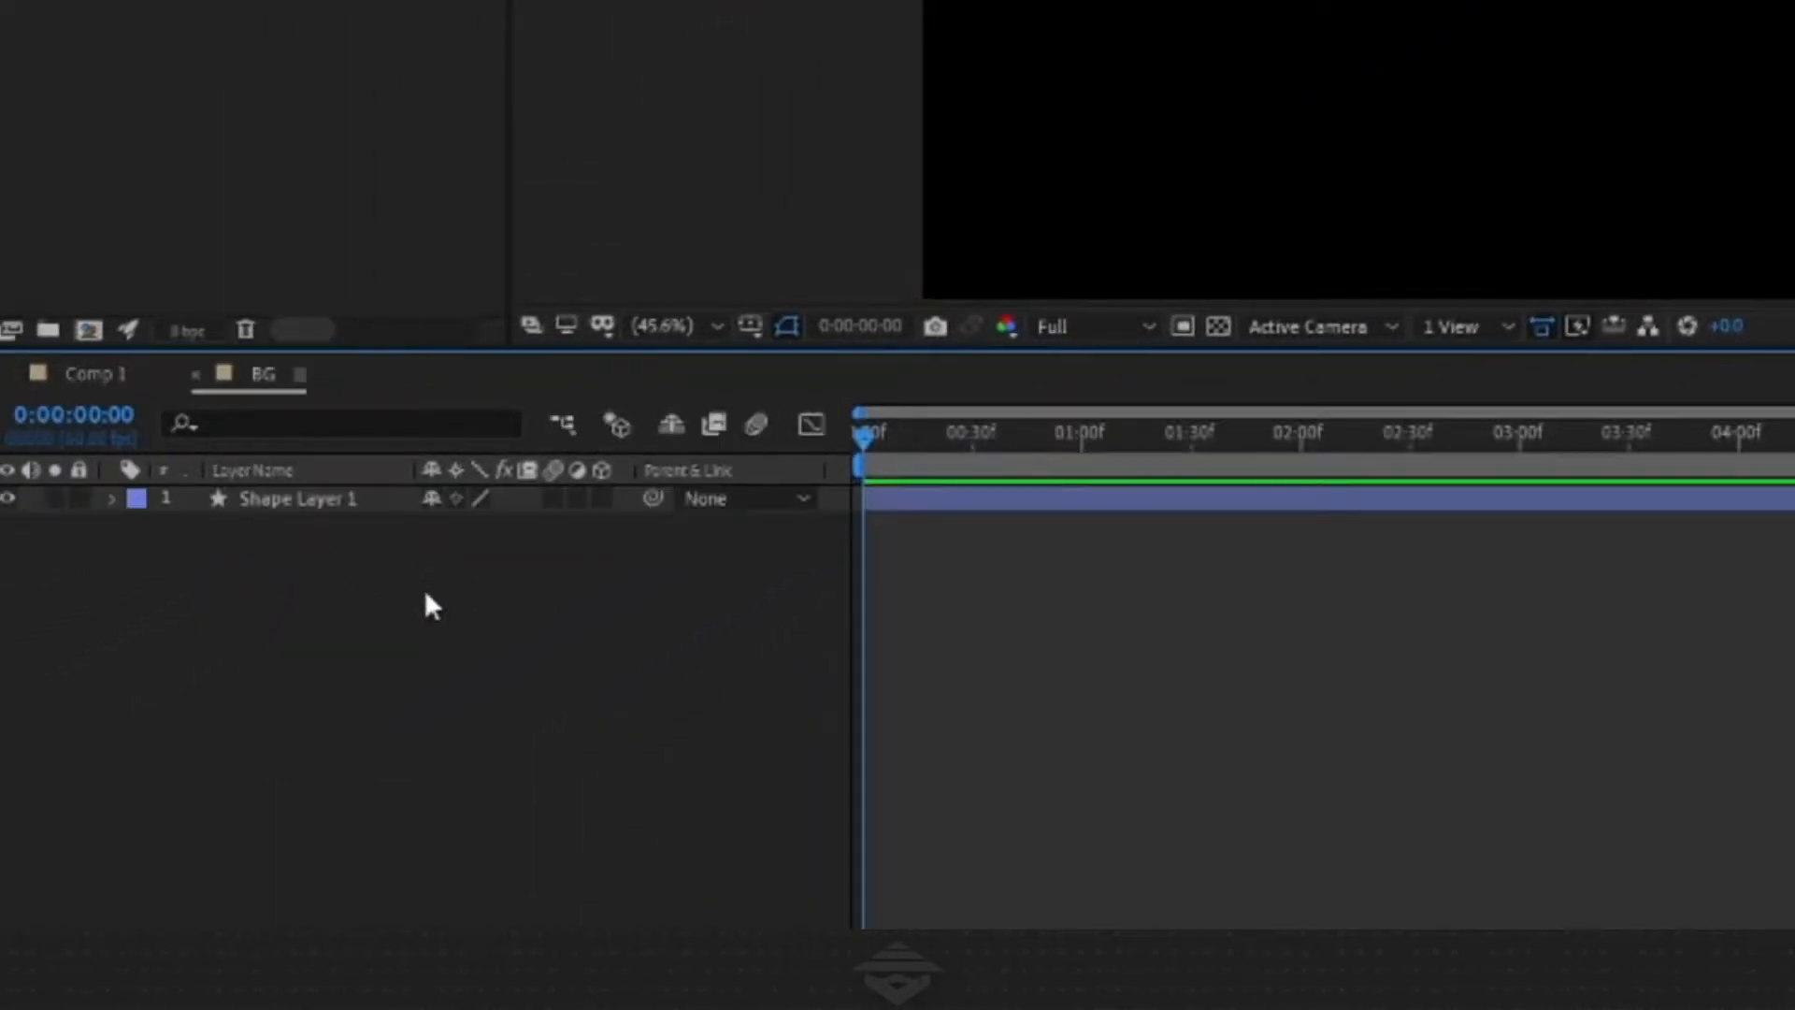
pyautogui.click(113, 499)
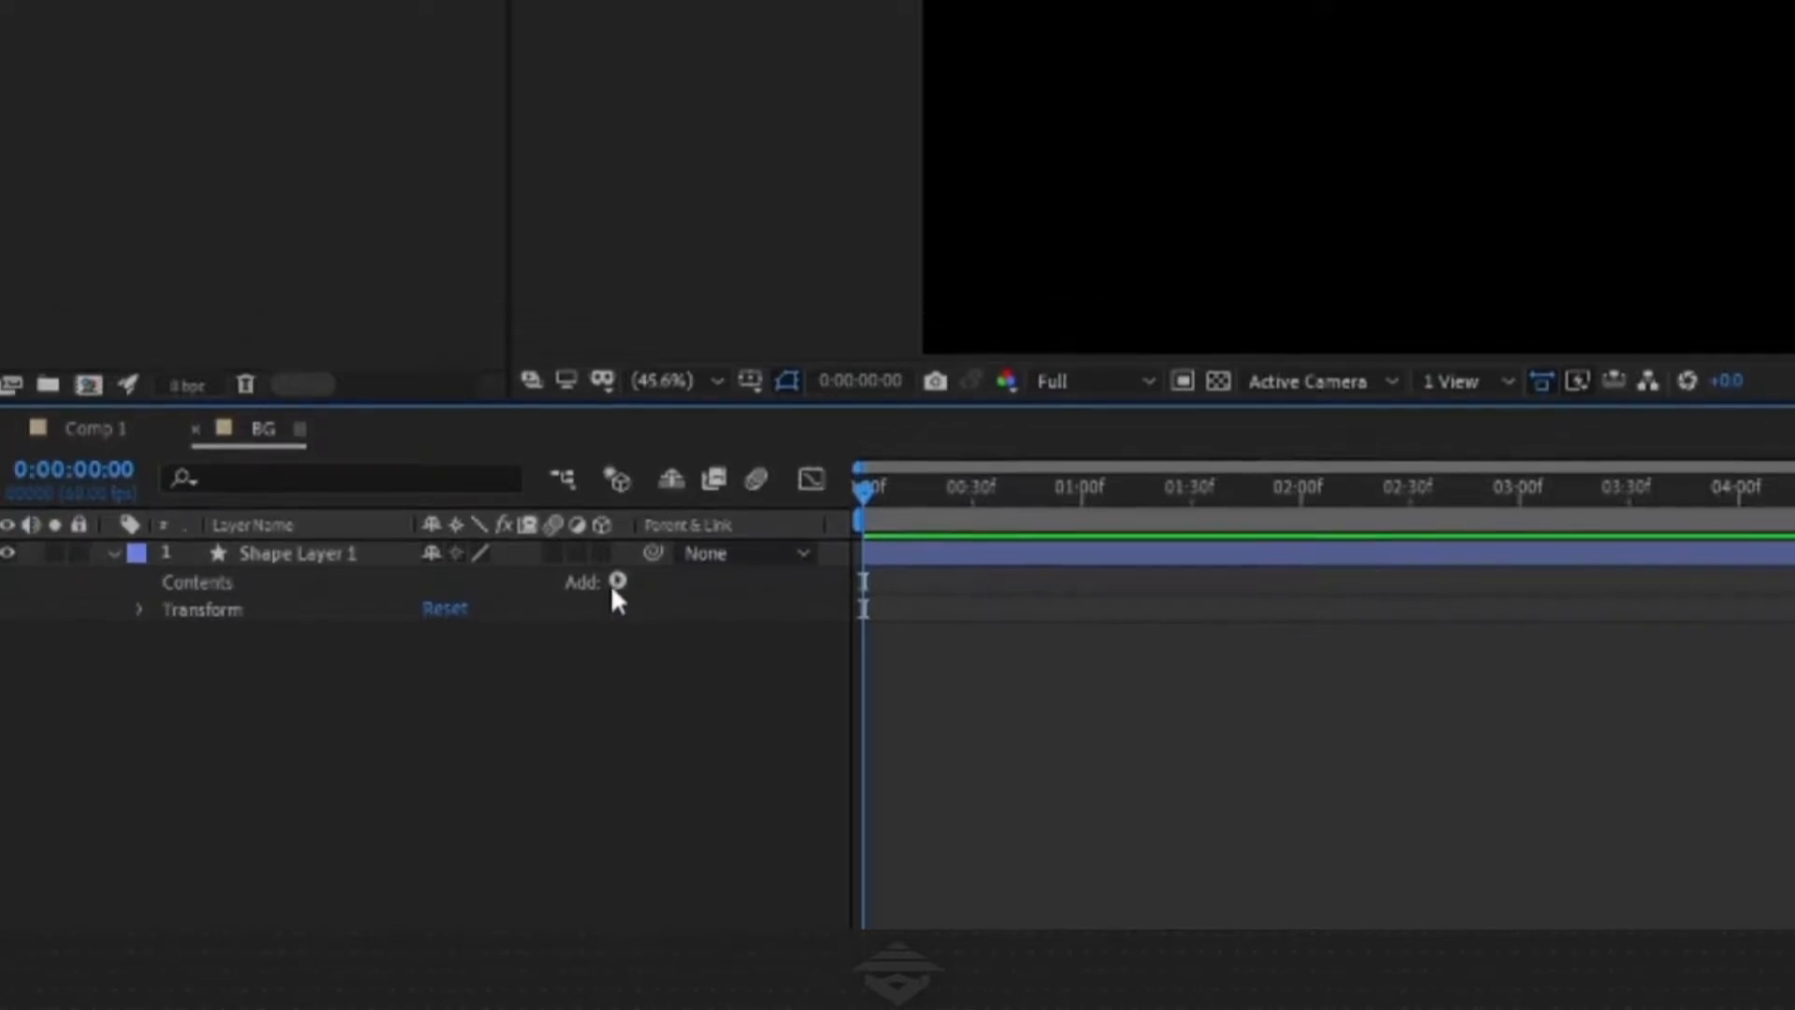
pyautogui.click(618, 526)
pyautogui.click(851, 150)
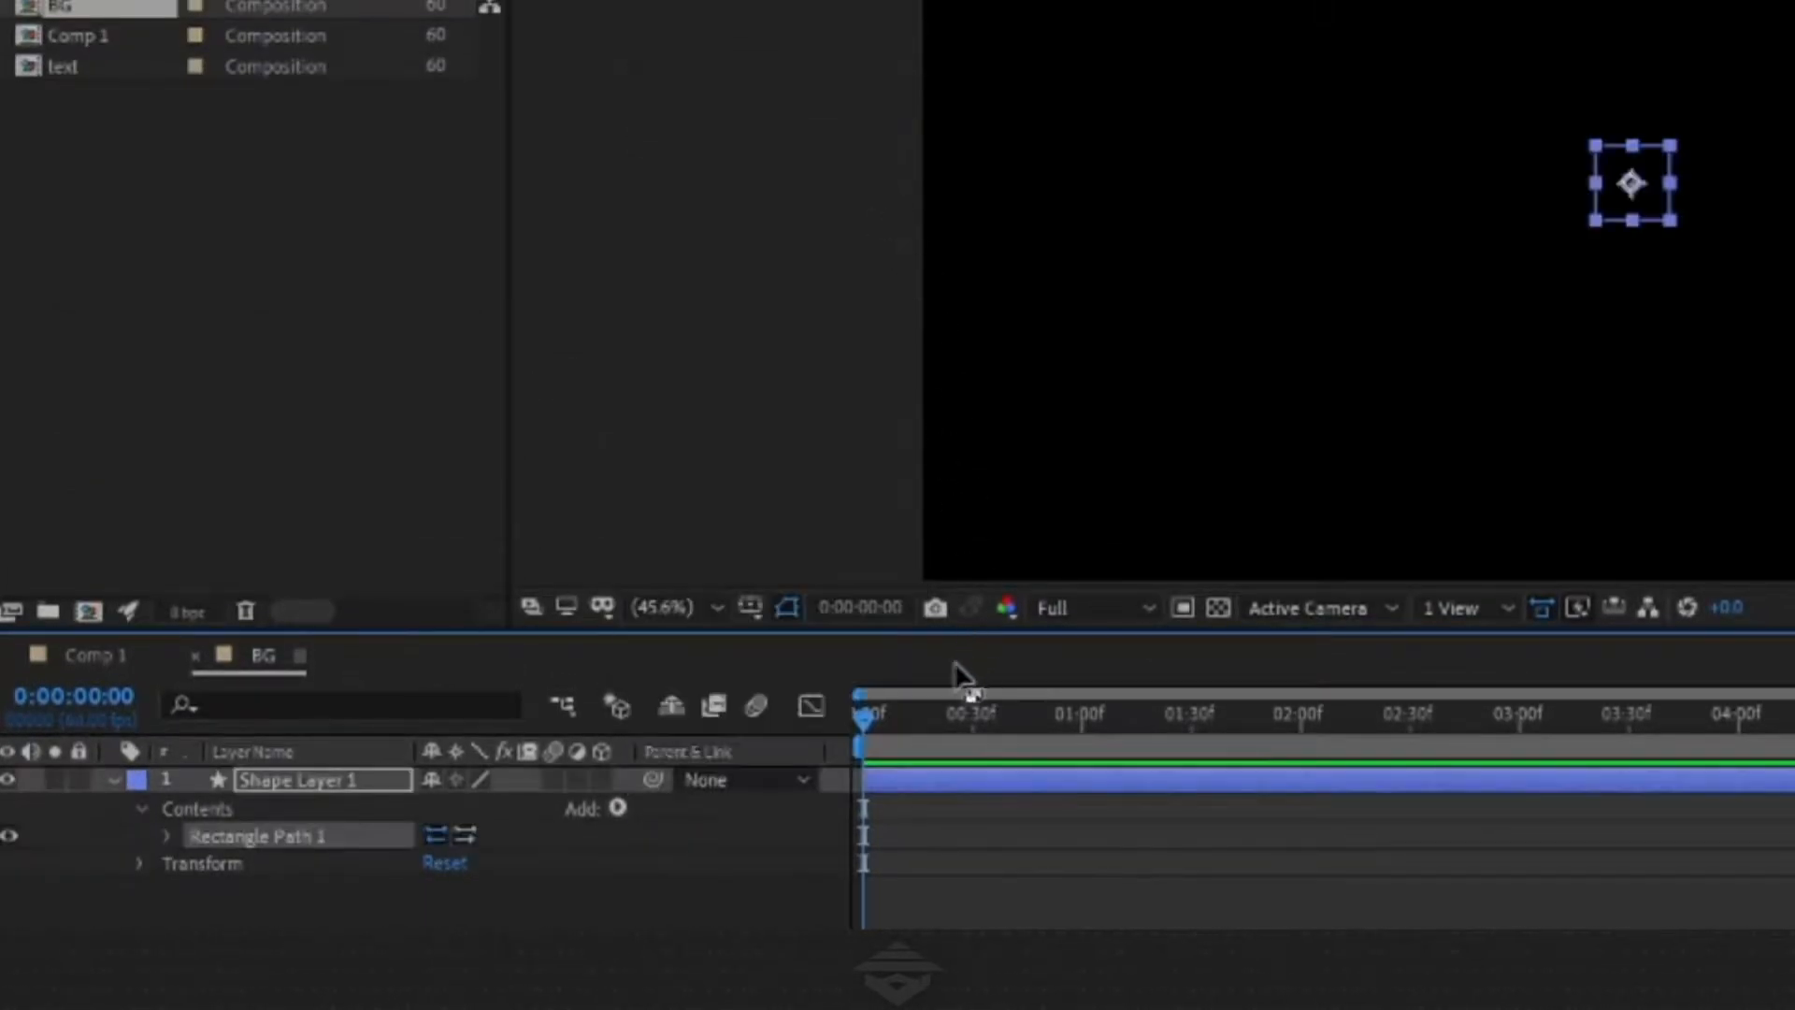
# Add a white stroke to Shape Layer 1 and set its stroke width to 90
pyautogui.click(619, 807)
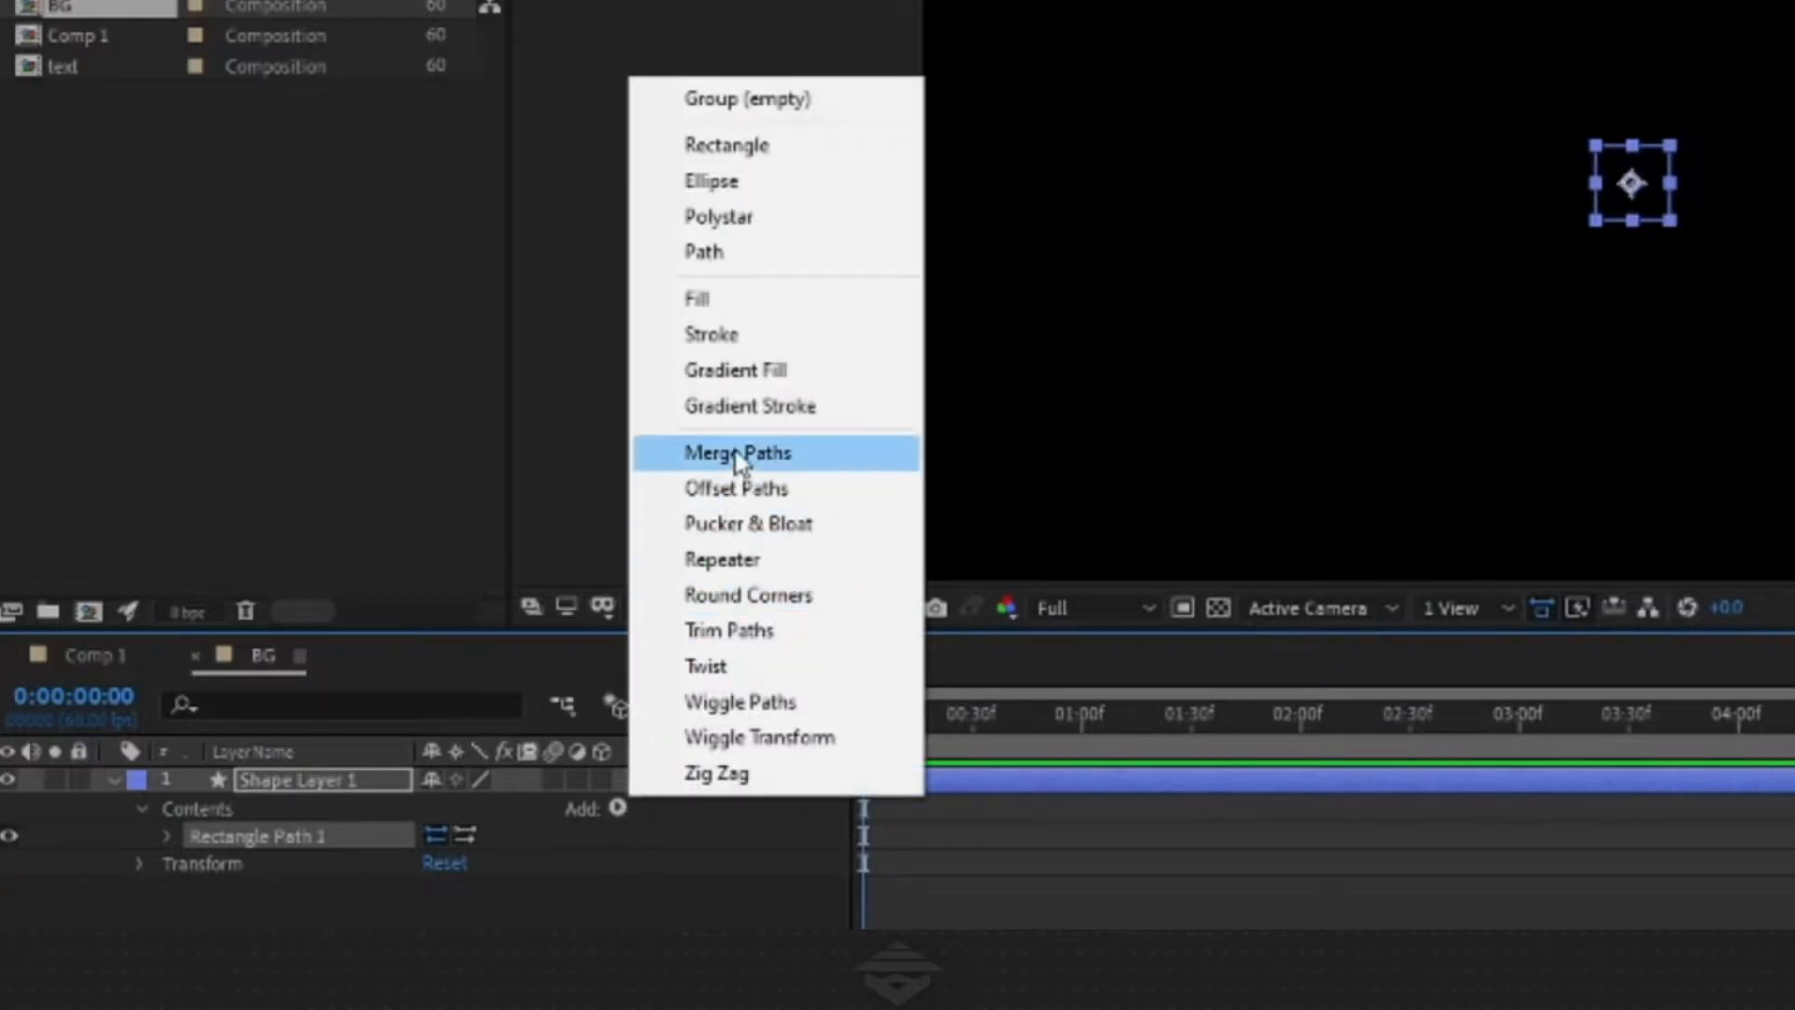
pyautogui.click(729, 339)
pyautogui.click(170, 865)
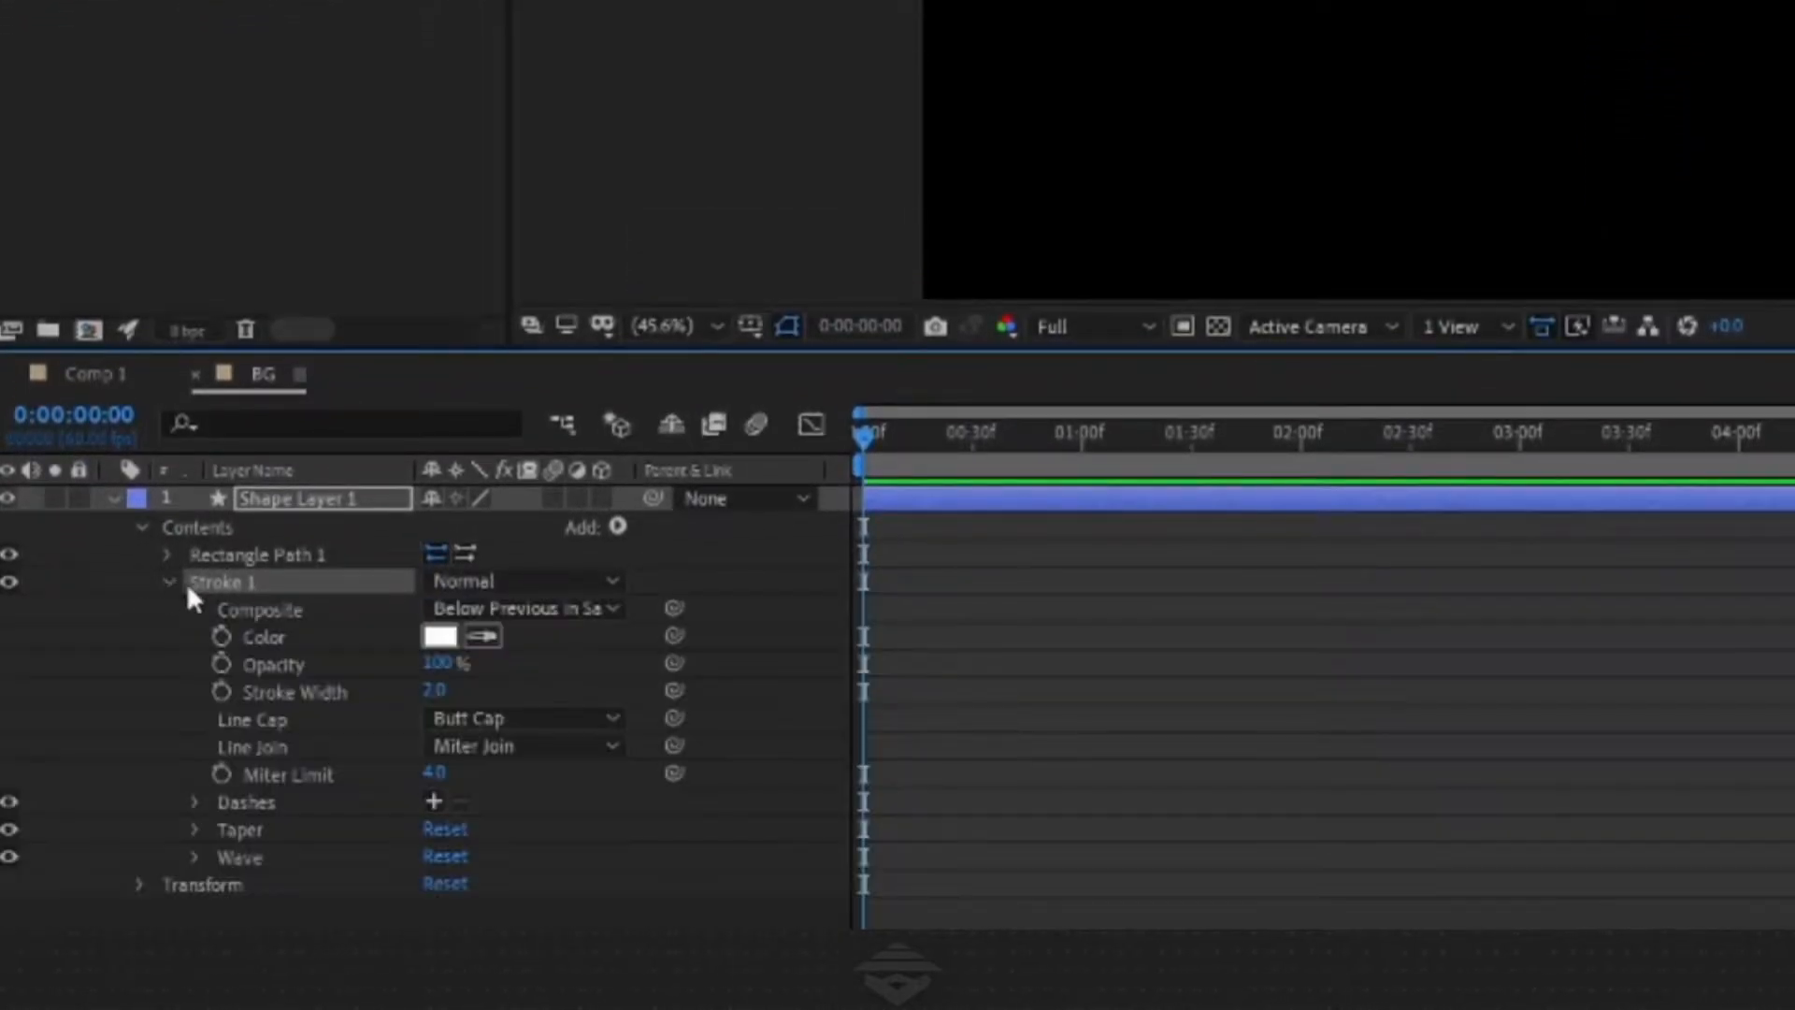
pyautogui.click(453, 689)
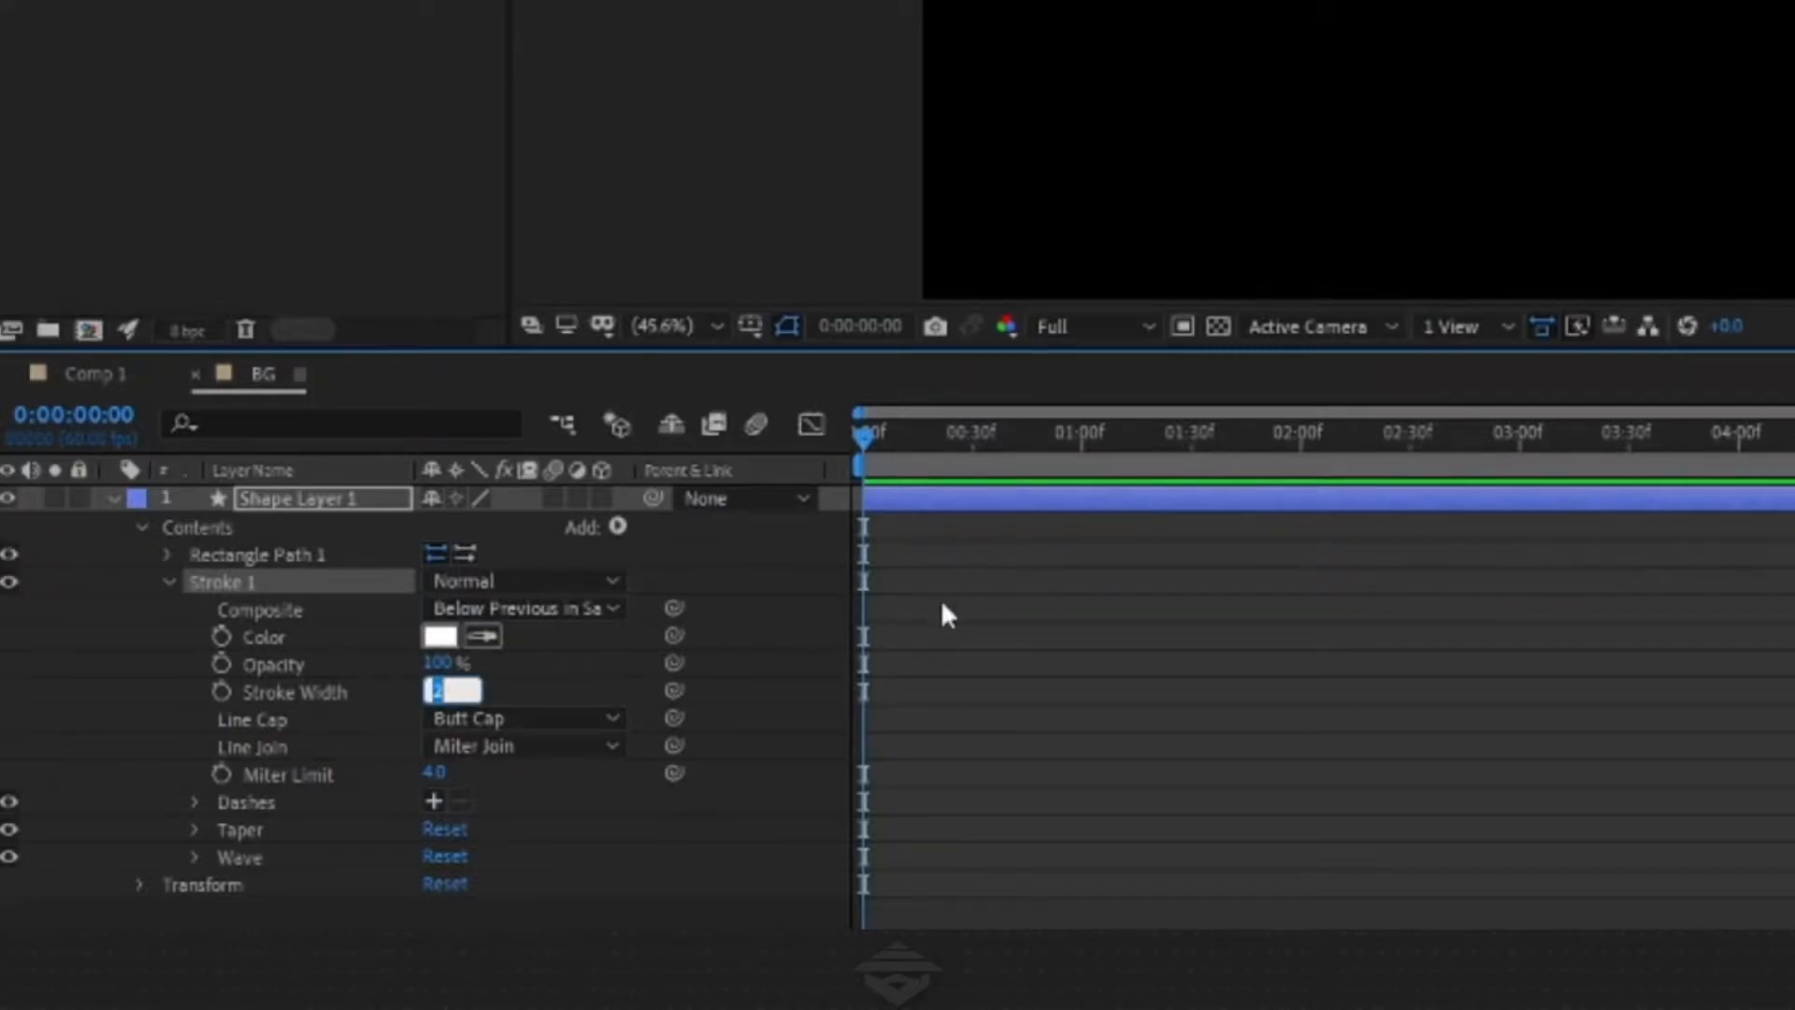
pyautogui.write('90')
pyautogui.click(861, 642)
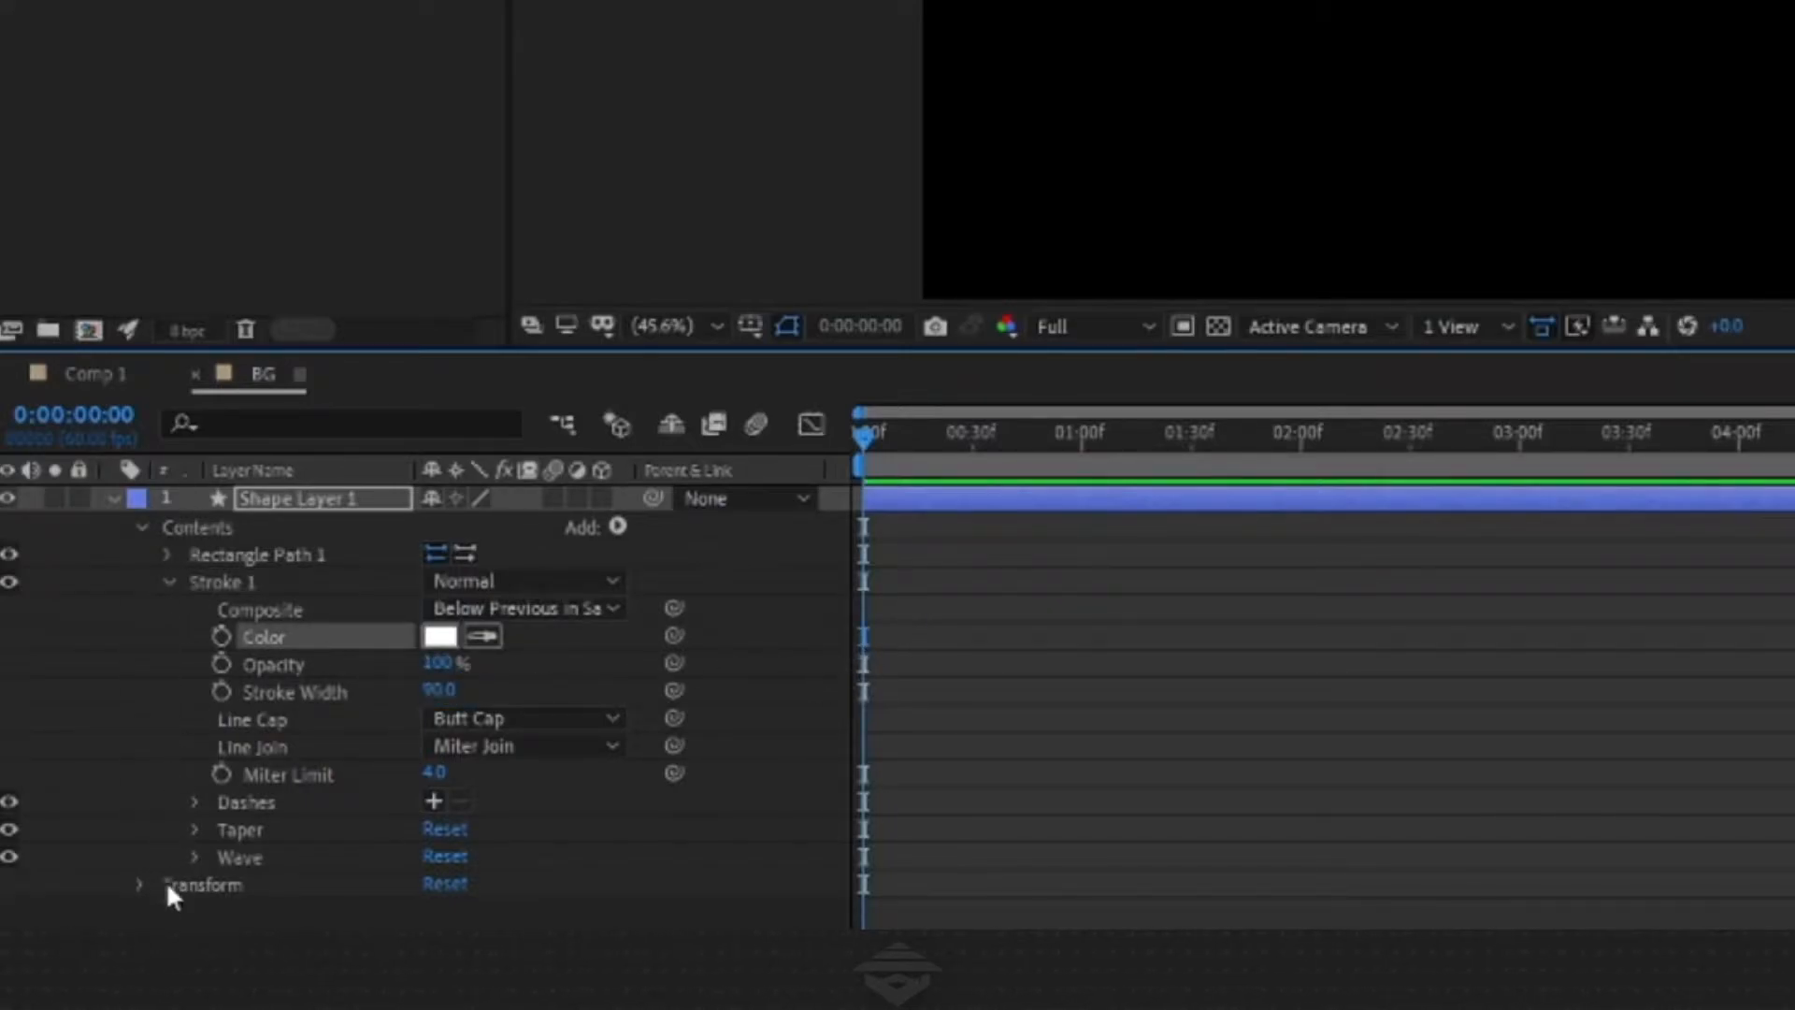
# Rotate Shape Layer 1 by 45° so the rectangle stands as a diamond
pyautogui.click(141, 884)
pyautogui.click(461, 903)
pyautogui.write('45')
pyautogui.press('Return')
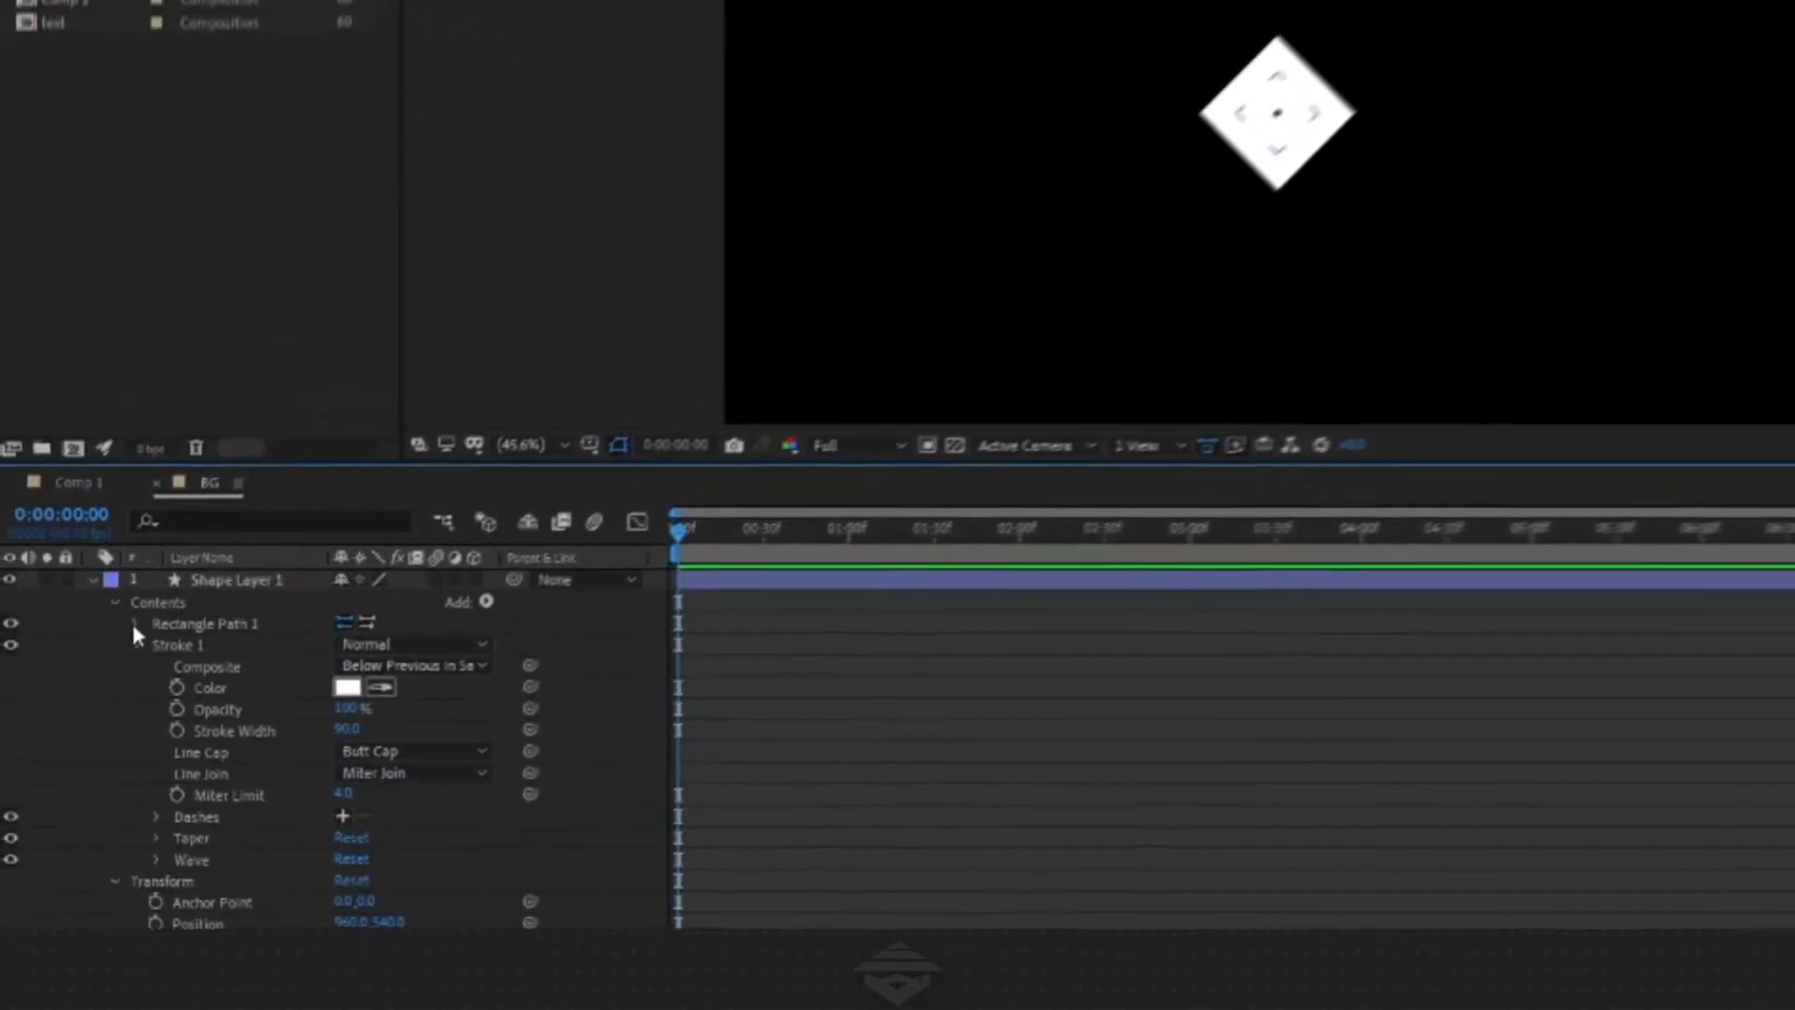
# Enlarge the rectangle path to about 639 by 639 so the diamond nearly fills the frame height
pyautogui.click(134, 626)
pyautogui.moveTo(285, 709); pyautogui.dragTo(781, 702)
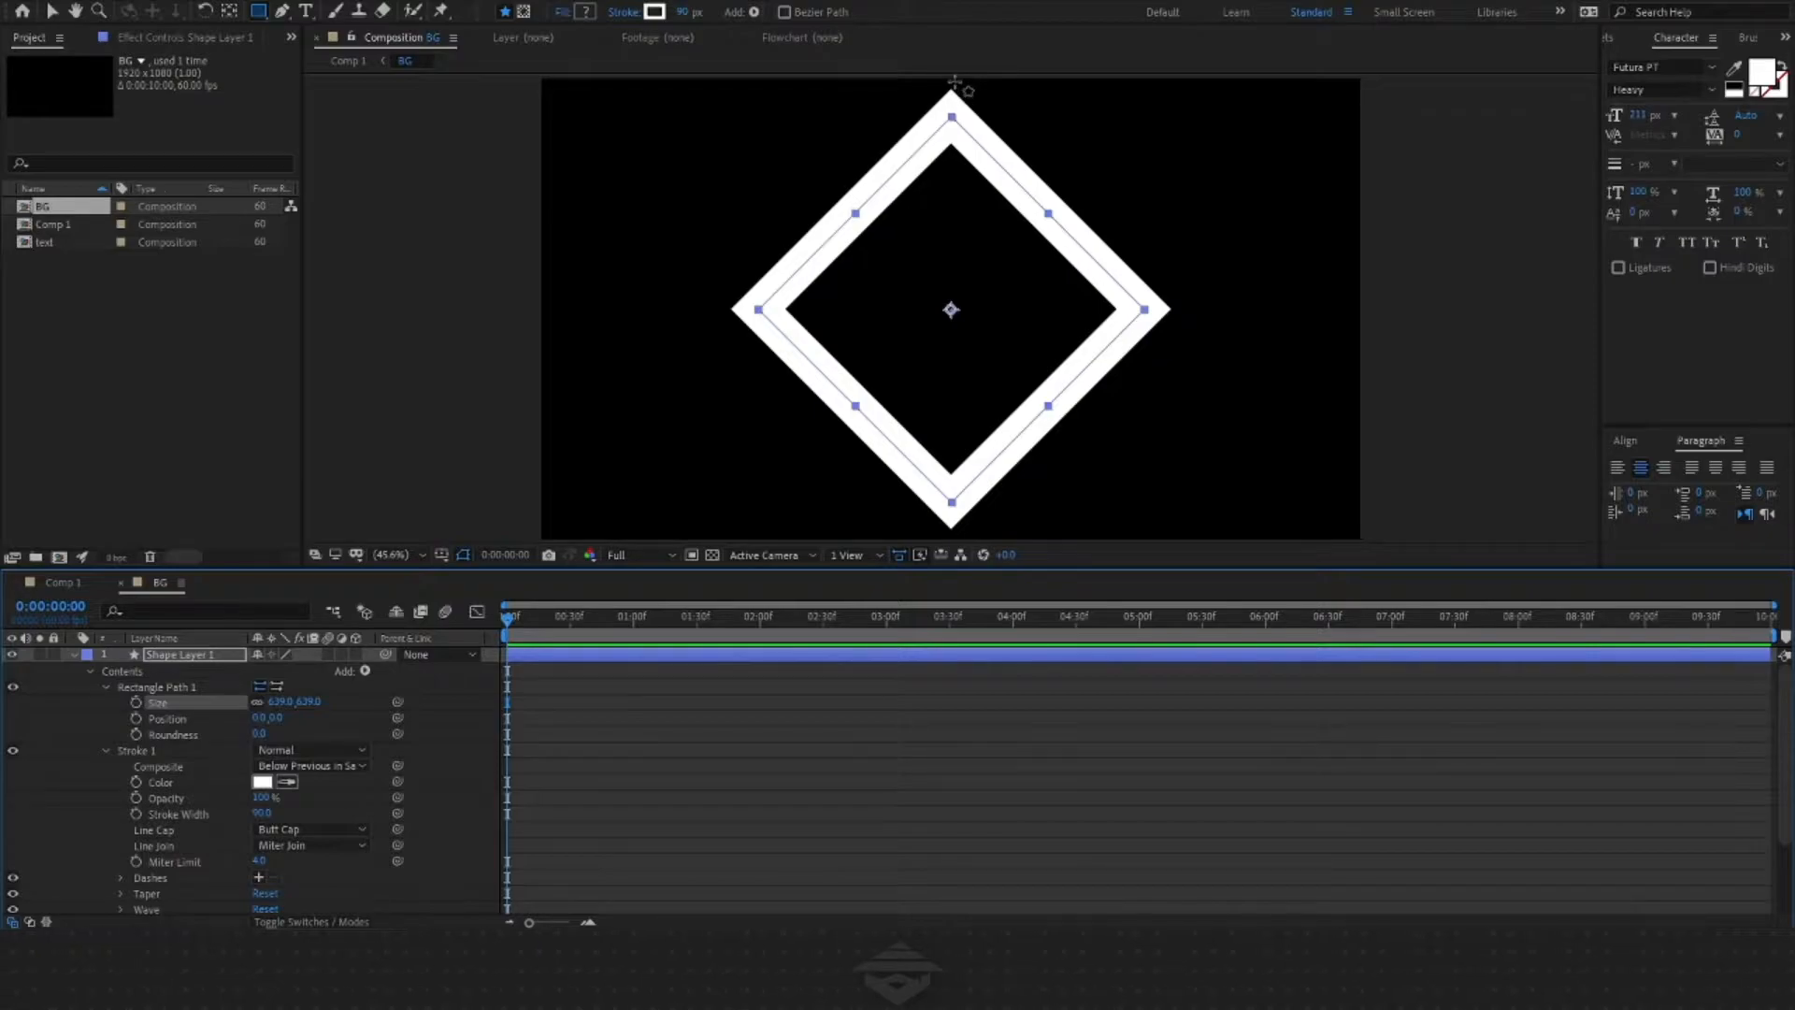
pyautogui.click(691, 739)
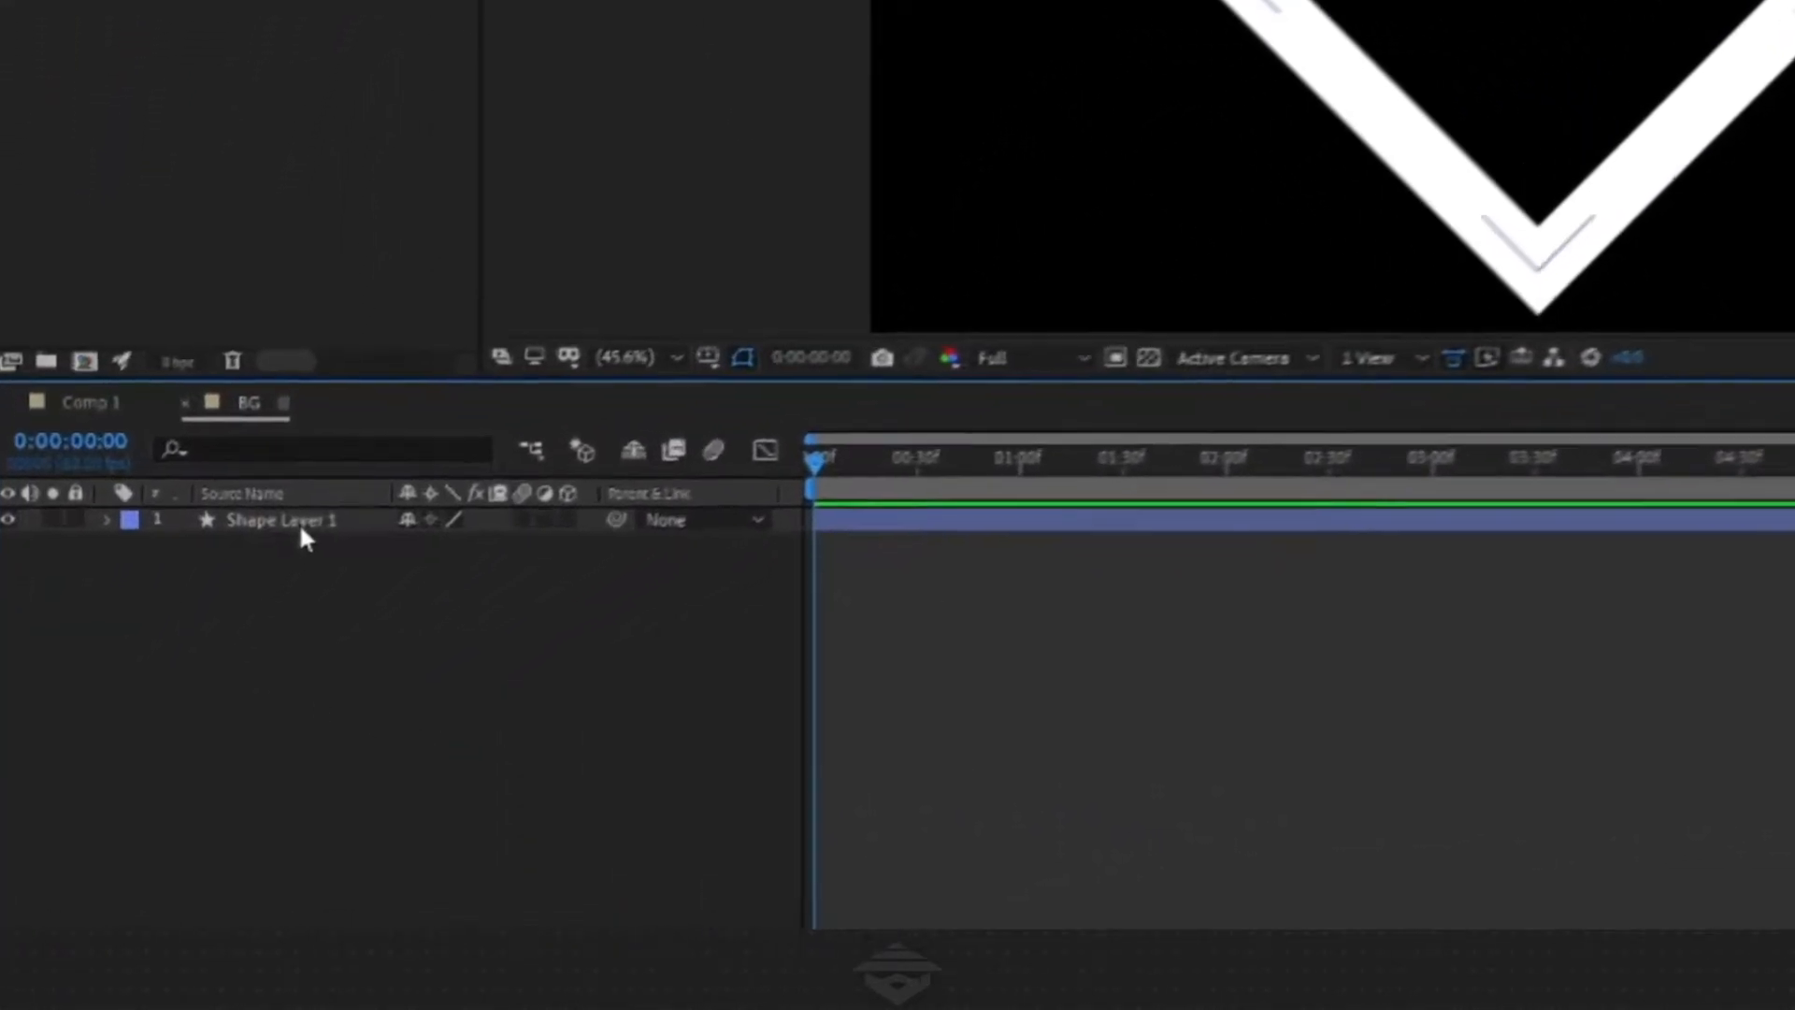
# Scale Shape Layer 1 up to 395% so the diamond outline lies completely outside the frame
pyautogui.click(199, 653)
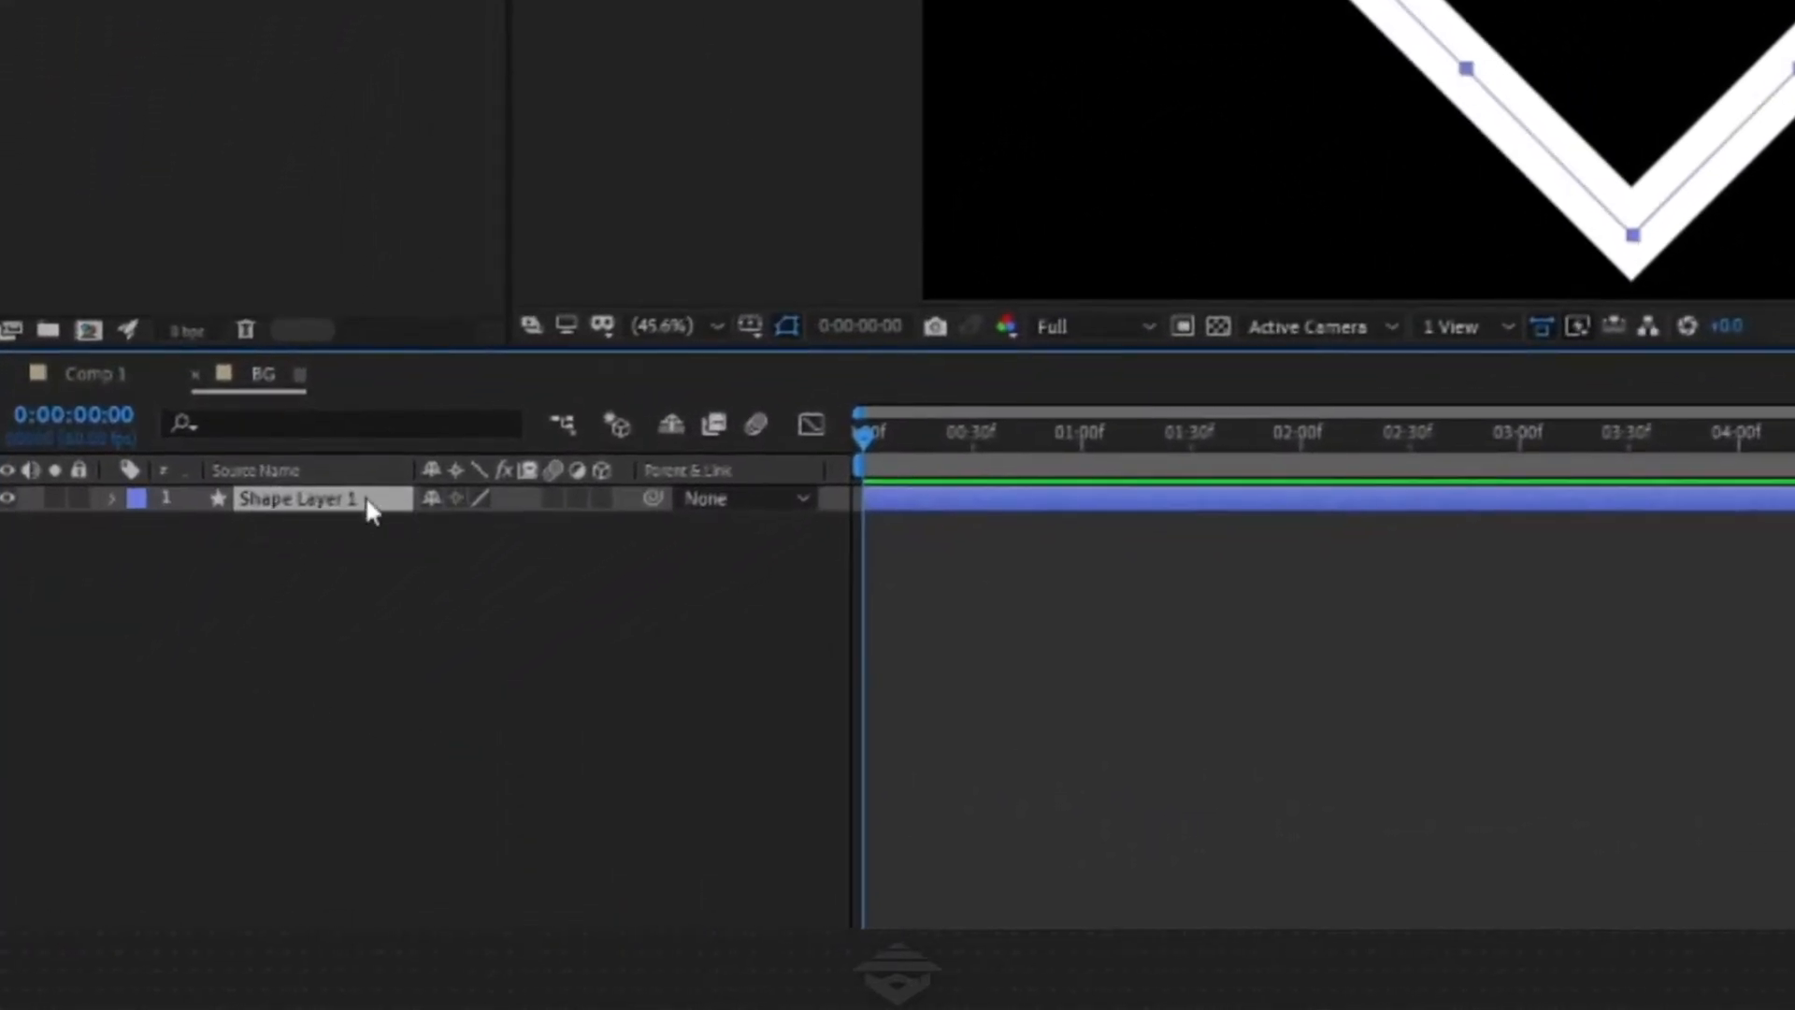
pyautogui.press('s')
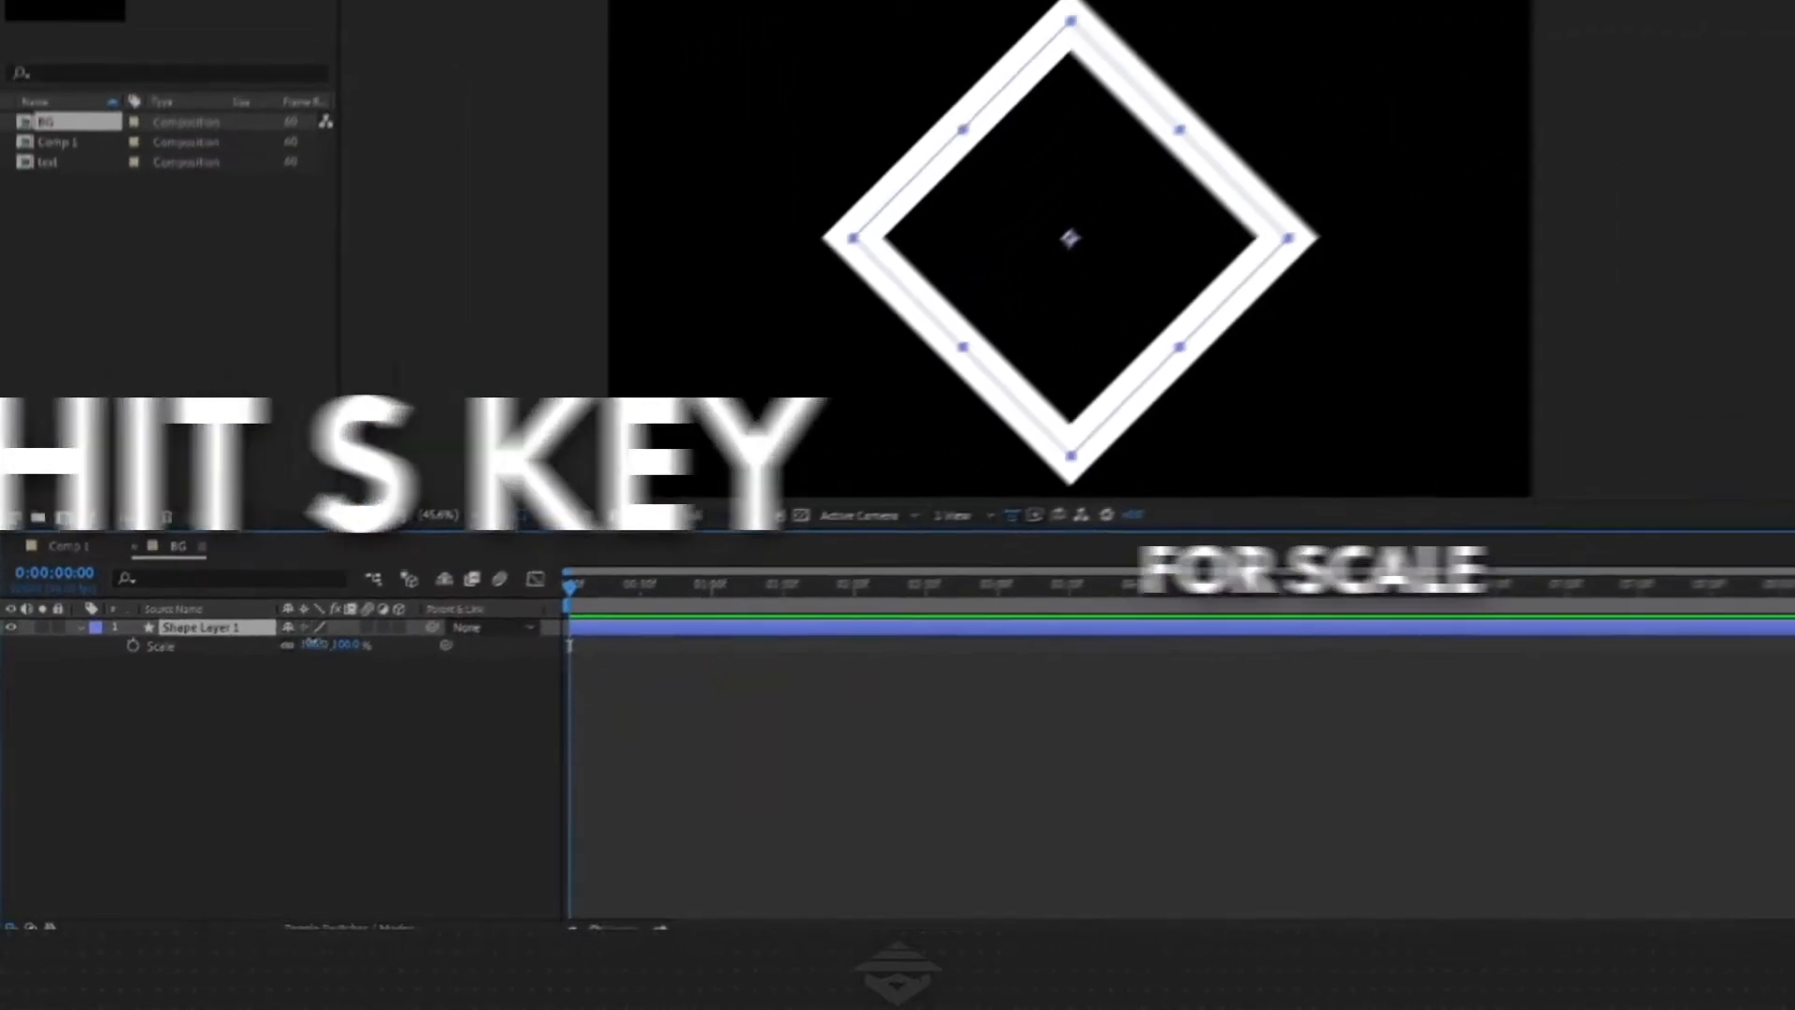
pyautogui.moveTo(311, 644); pyautogui.dragTo(636, 648)
pyautogui.click(221, 726)
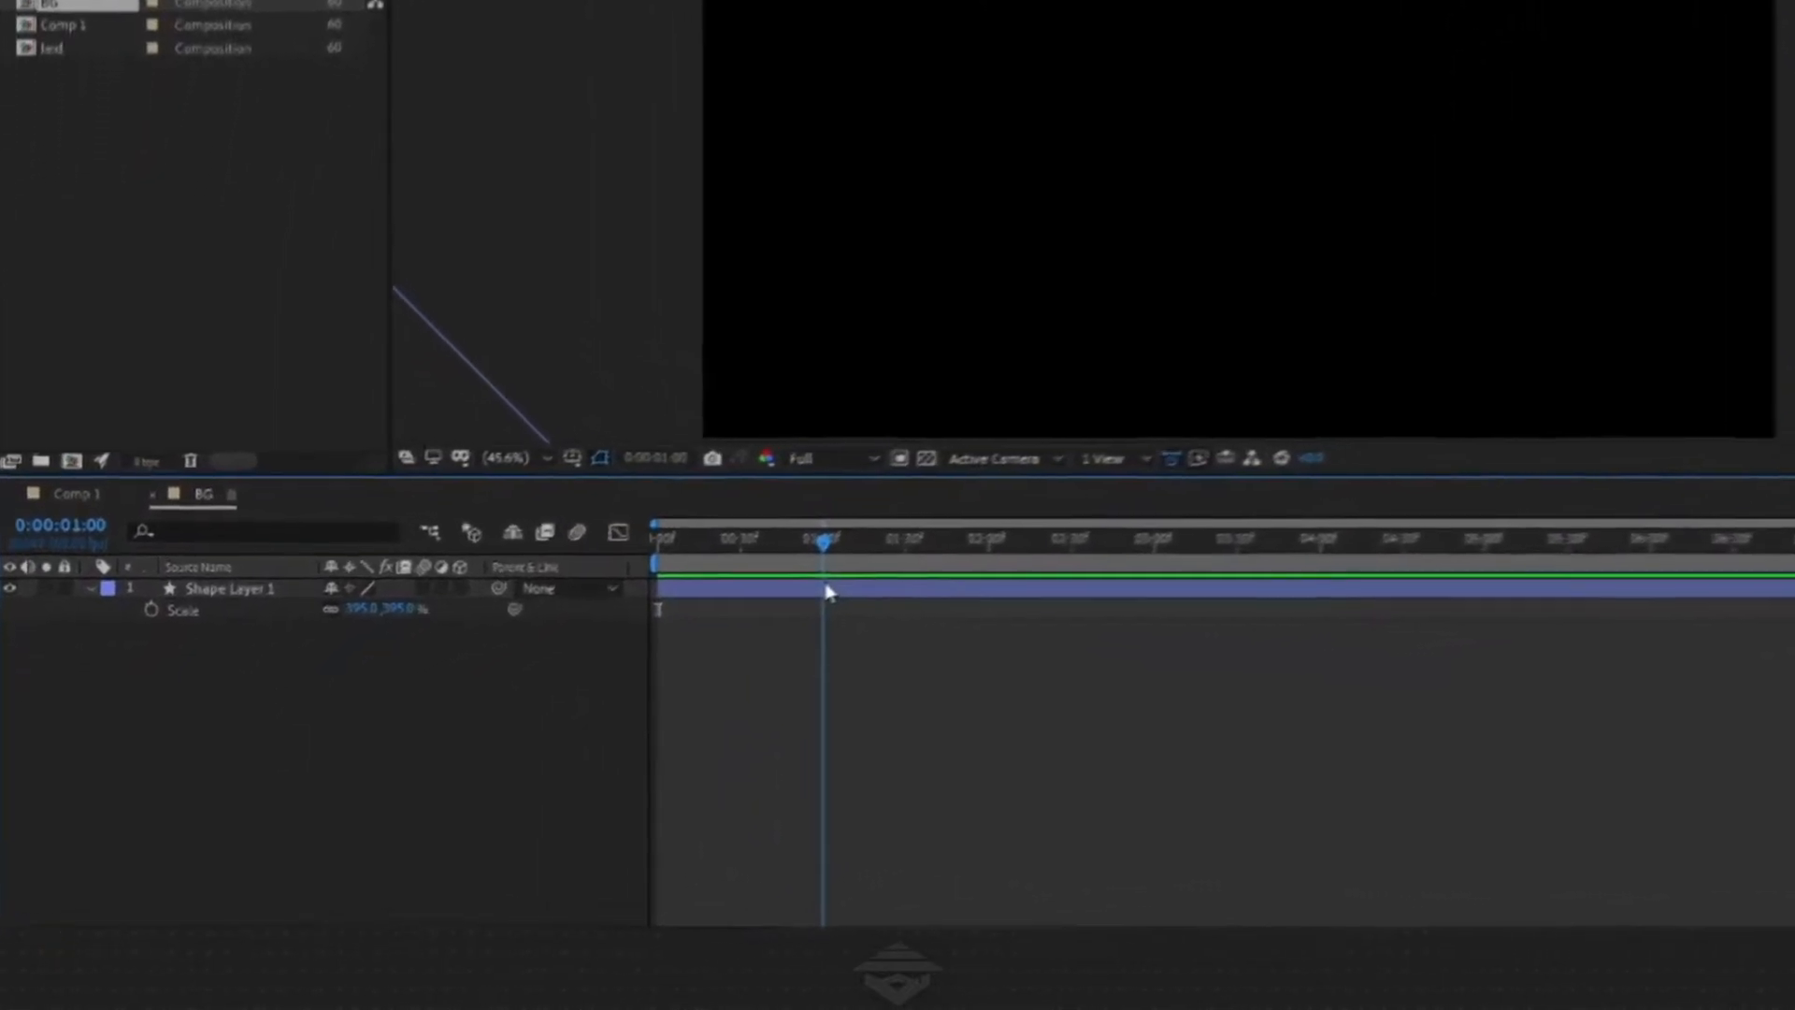
# Keyframe the shape layer's current scale at 1 second and set its scale to 0% at the first frame
pyautogui.click(193, 526)
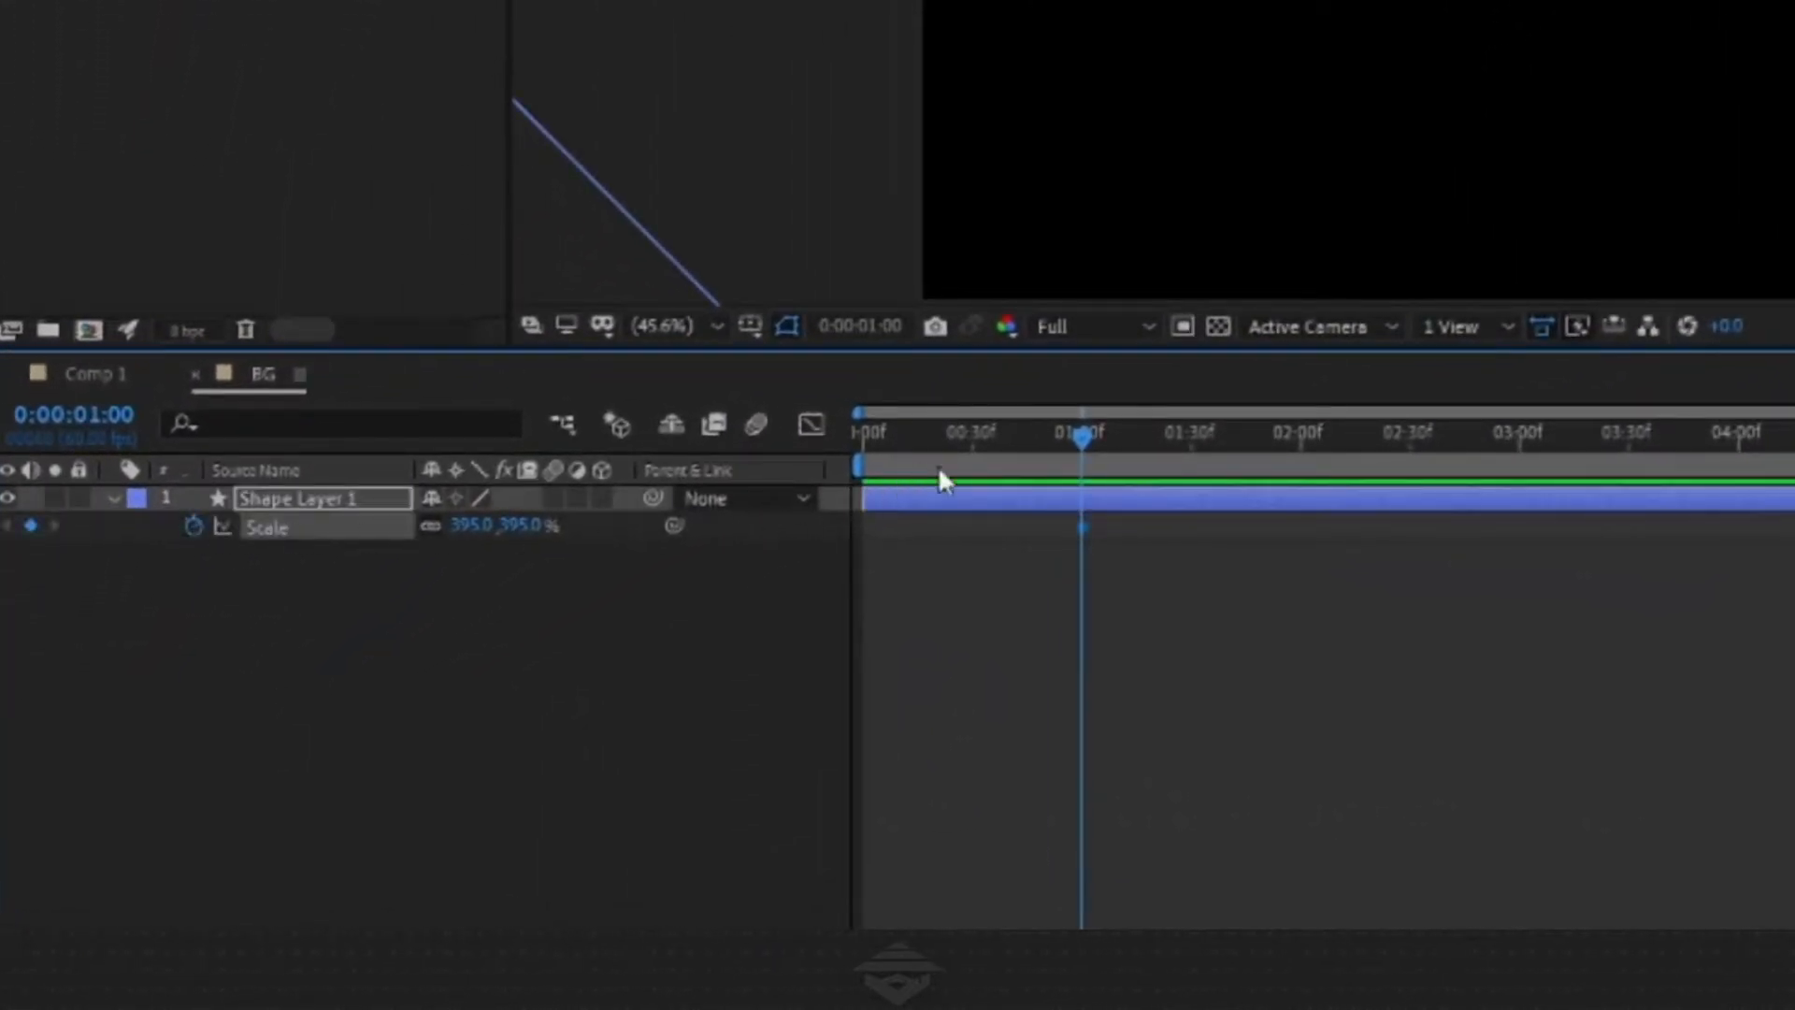
pyautogui.moveTo(1083, 435); pyautogui.dragTo(800, 447)
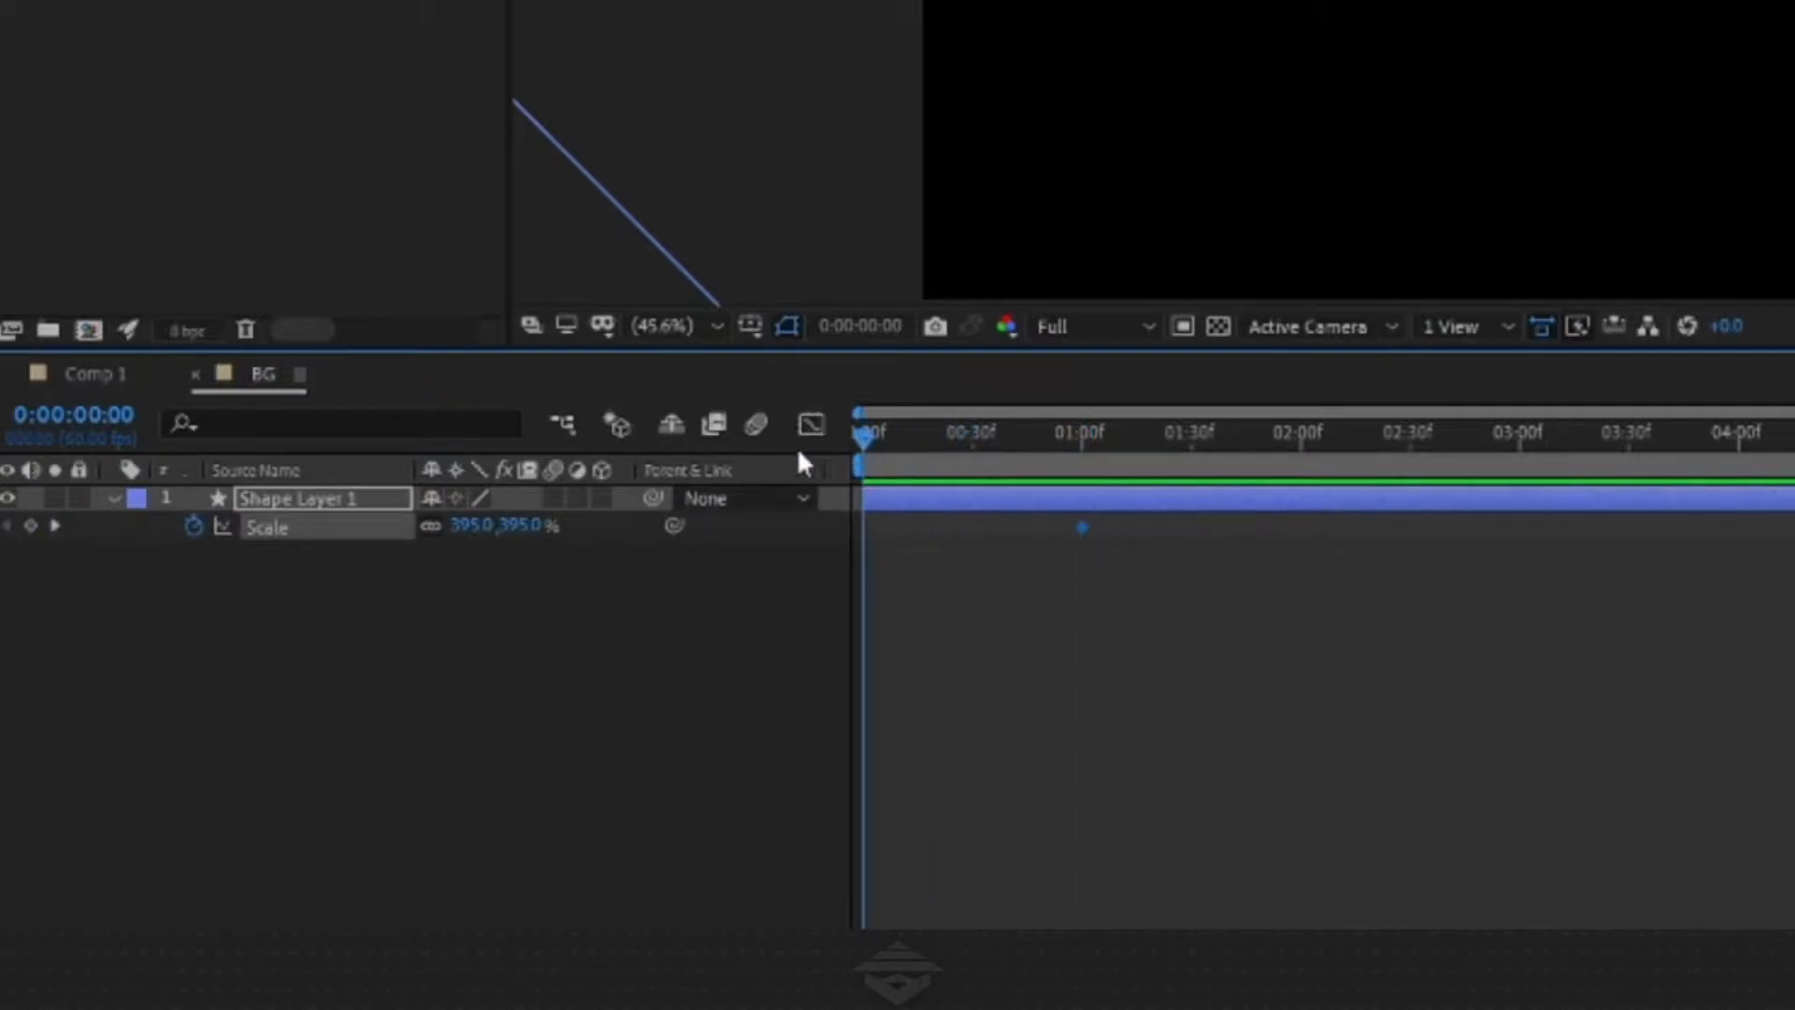
pyautogui.click(472, 526)
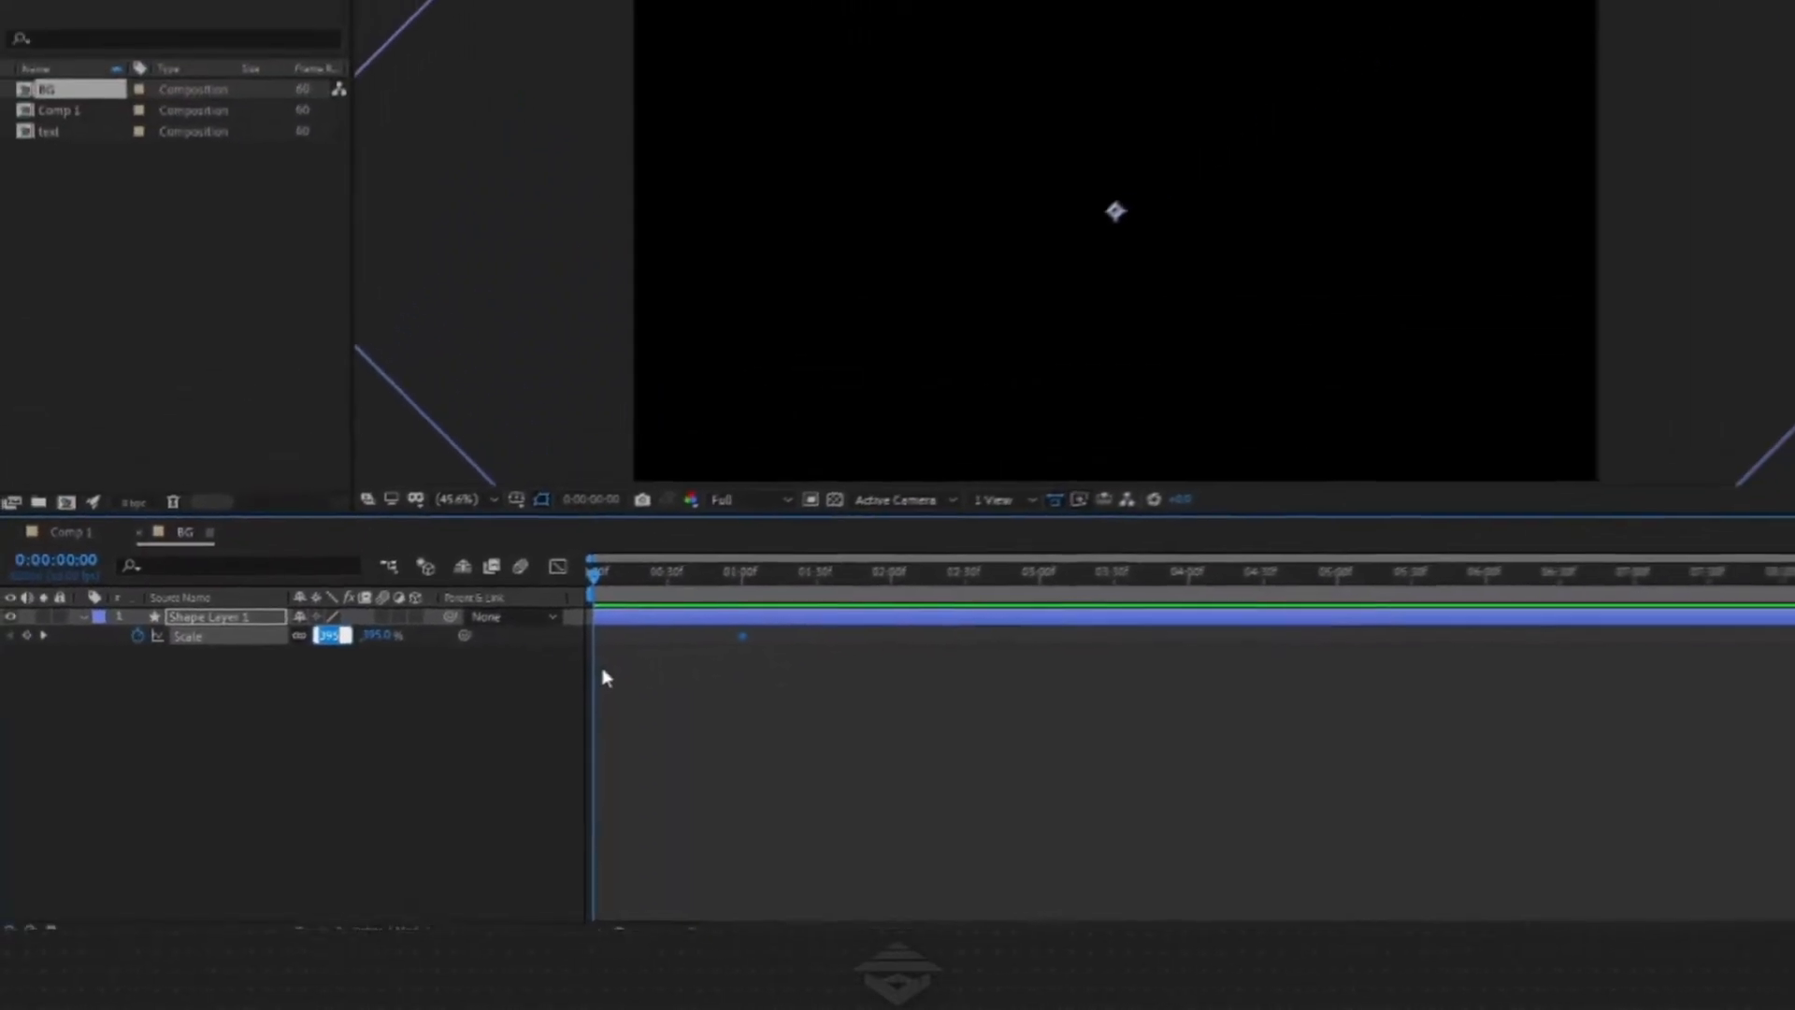
pyautogui.write('0')
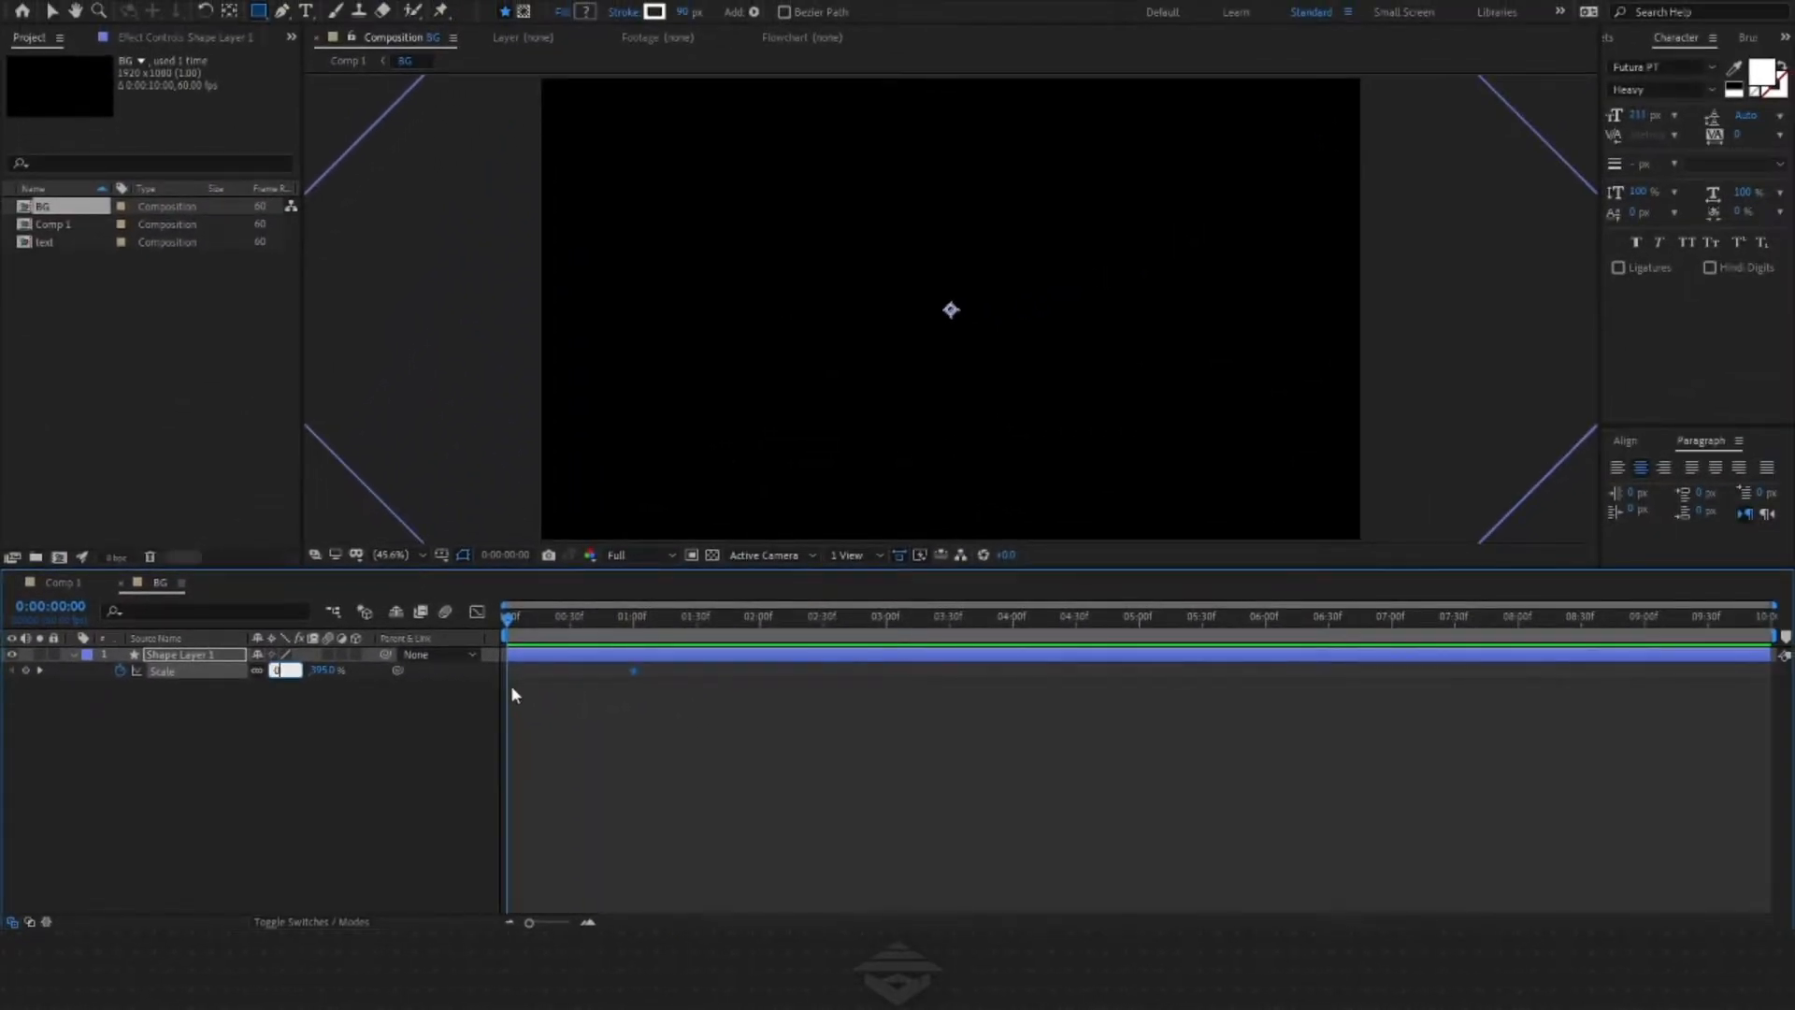
pyautogui.click(516, 695)
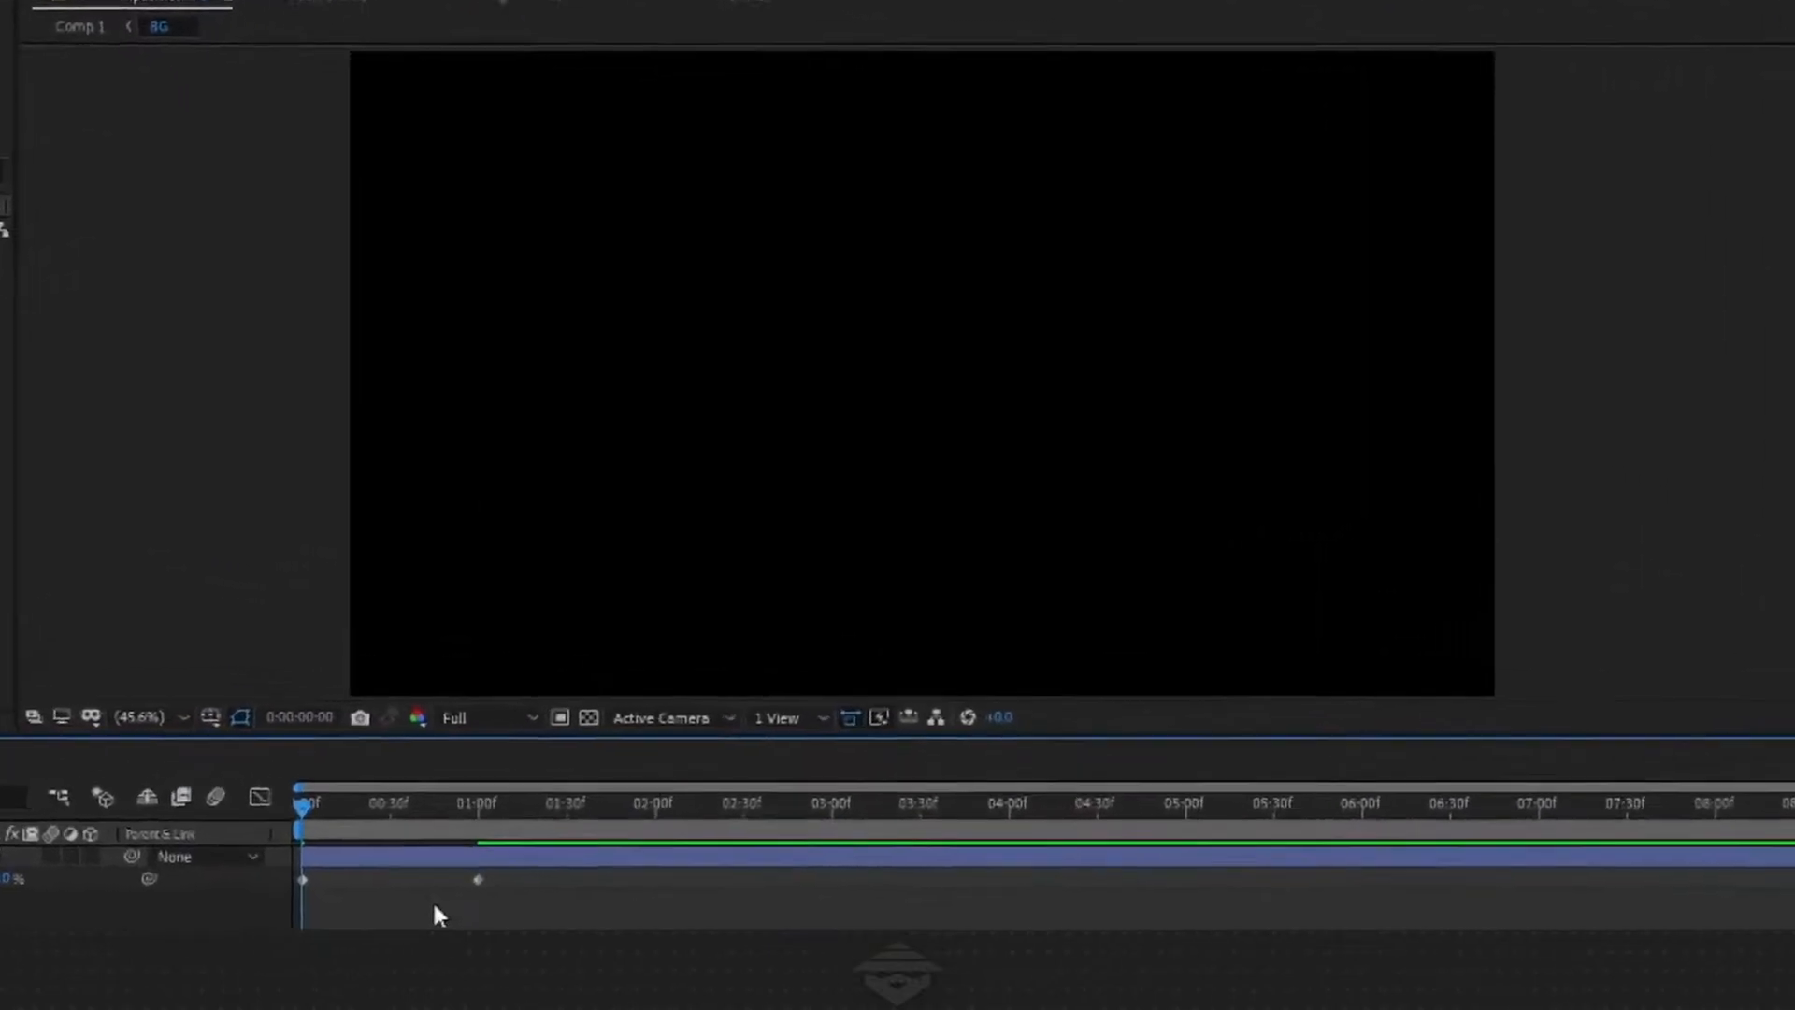
# Preview the diamond's scale animation and scrub to frame 33
pyautogui.press('space')
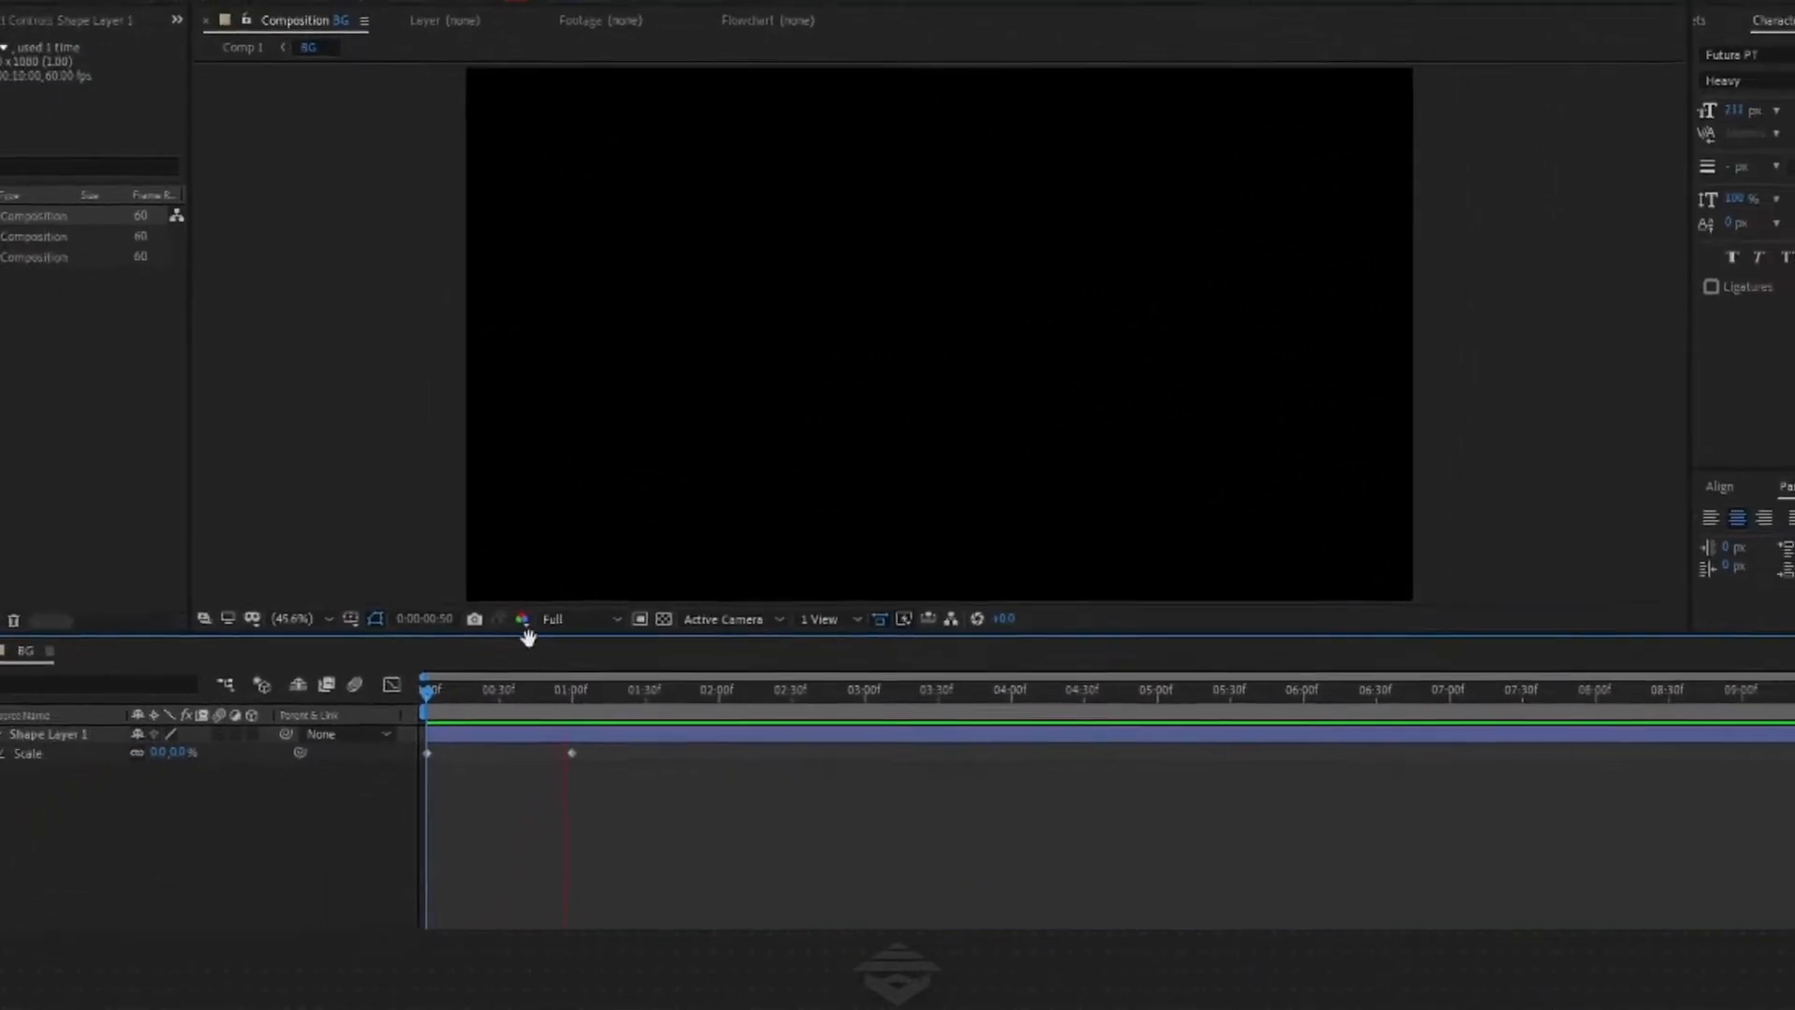
pyautogui.press('space')
pyautogui.moveTo(519, 628); pyautogui.dragTo(575, 633)
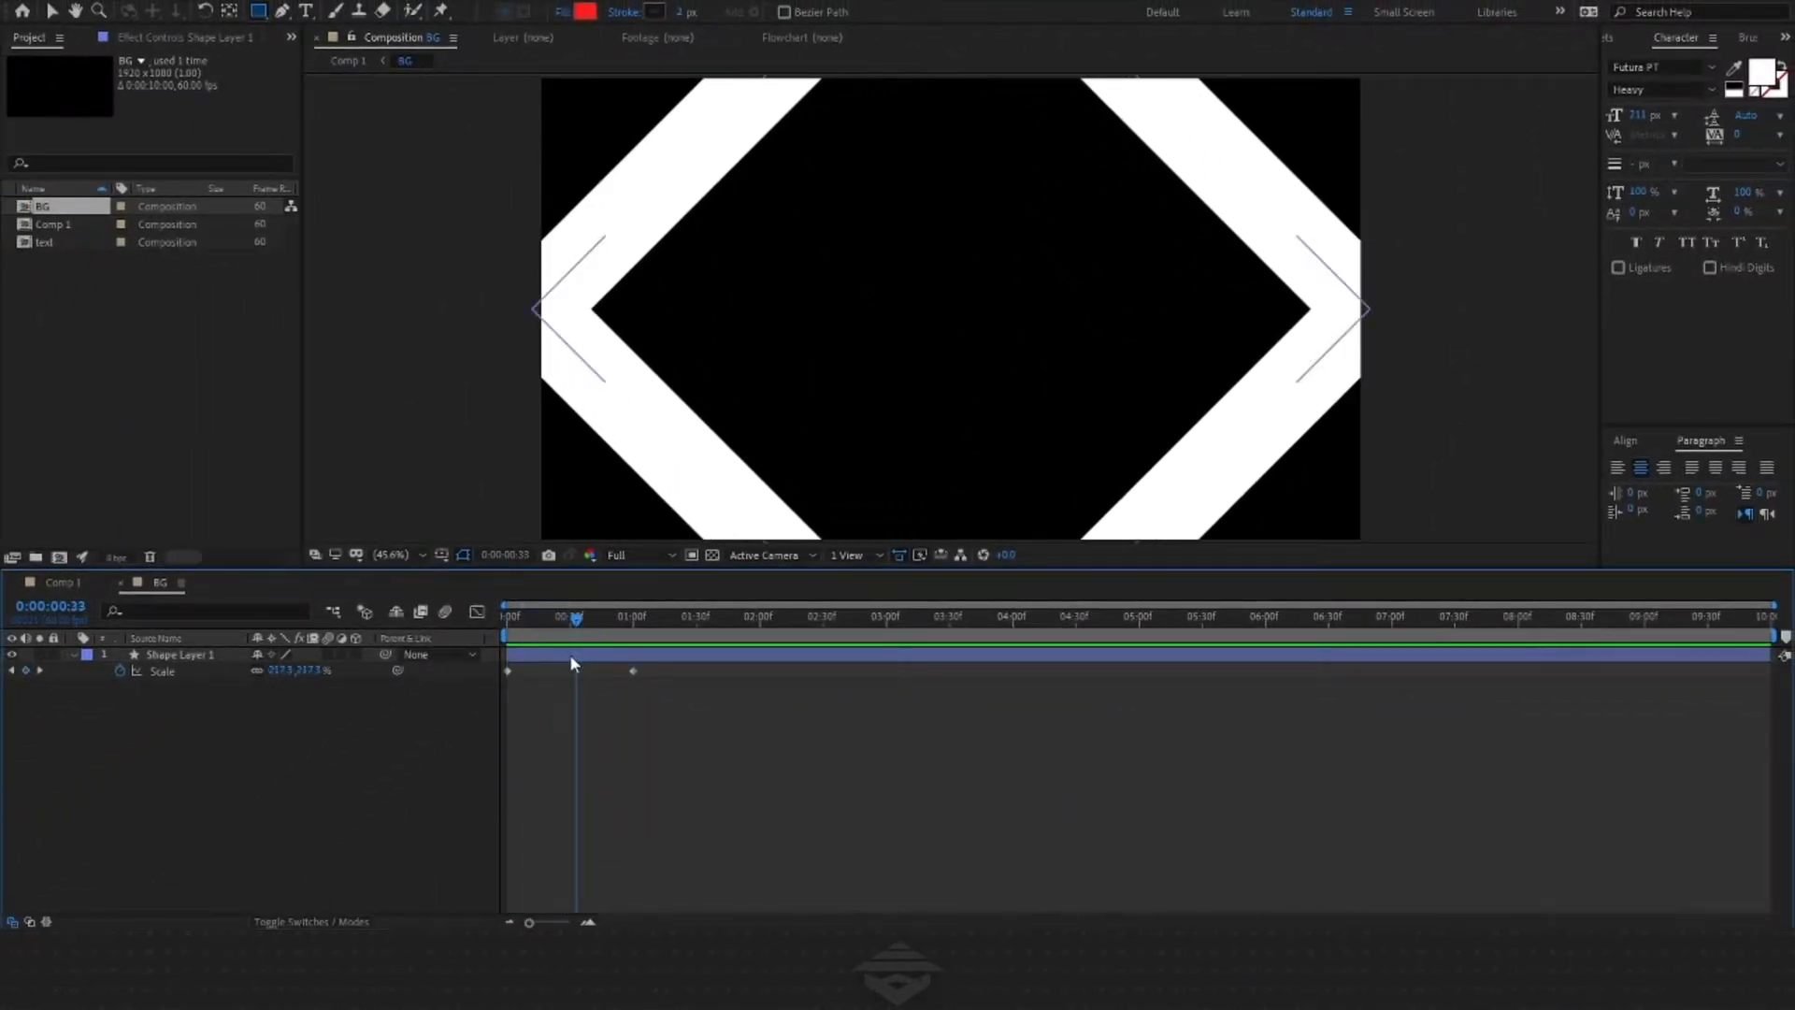
# Duplicate the animated shape layer twice and stagger the copies in time so each starts shortly after the layer below it
pyautogui.click(569, 653)
pyautogui.hotkey('ctrl', 'd')
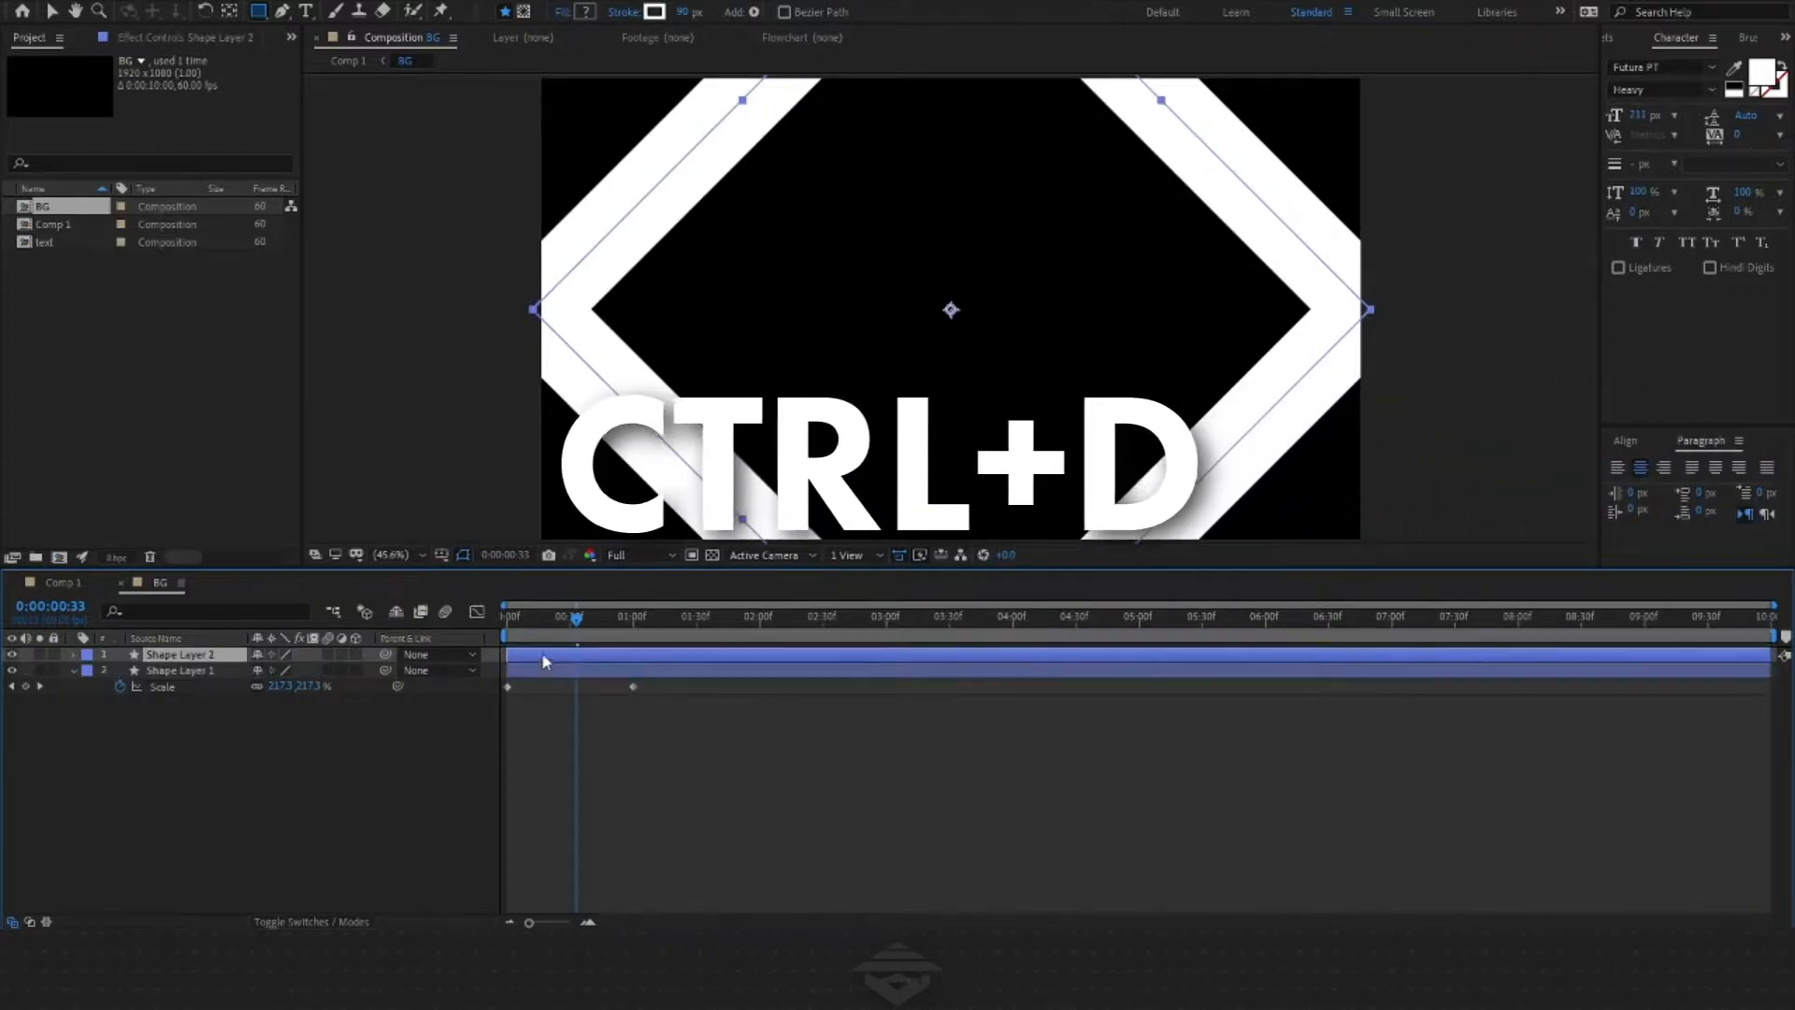
pyautogui.moveTo(542, 652); pyautogui.dragTo(592, 643)
pyautogui.hotkey('ctrl', 'd')
pyautogui.click(671, 733)
pyautogui.press('u')
pyautogui.press('u')
# Apply the Venetian Blinds transition effect to Shape Layer 1
pyautogui.click(1610, 38)
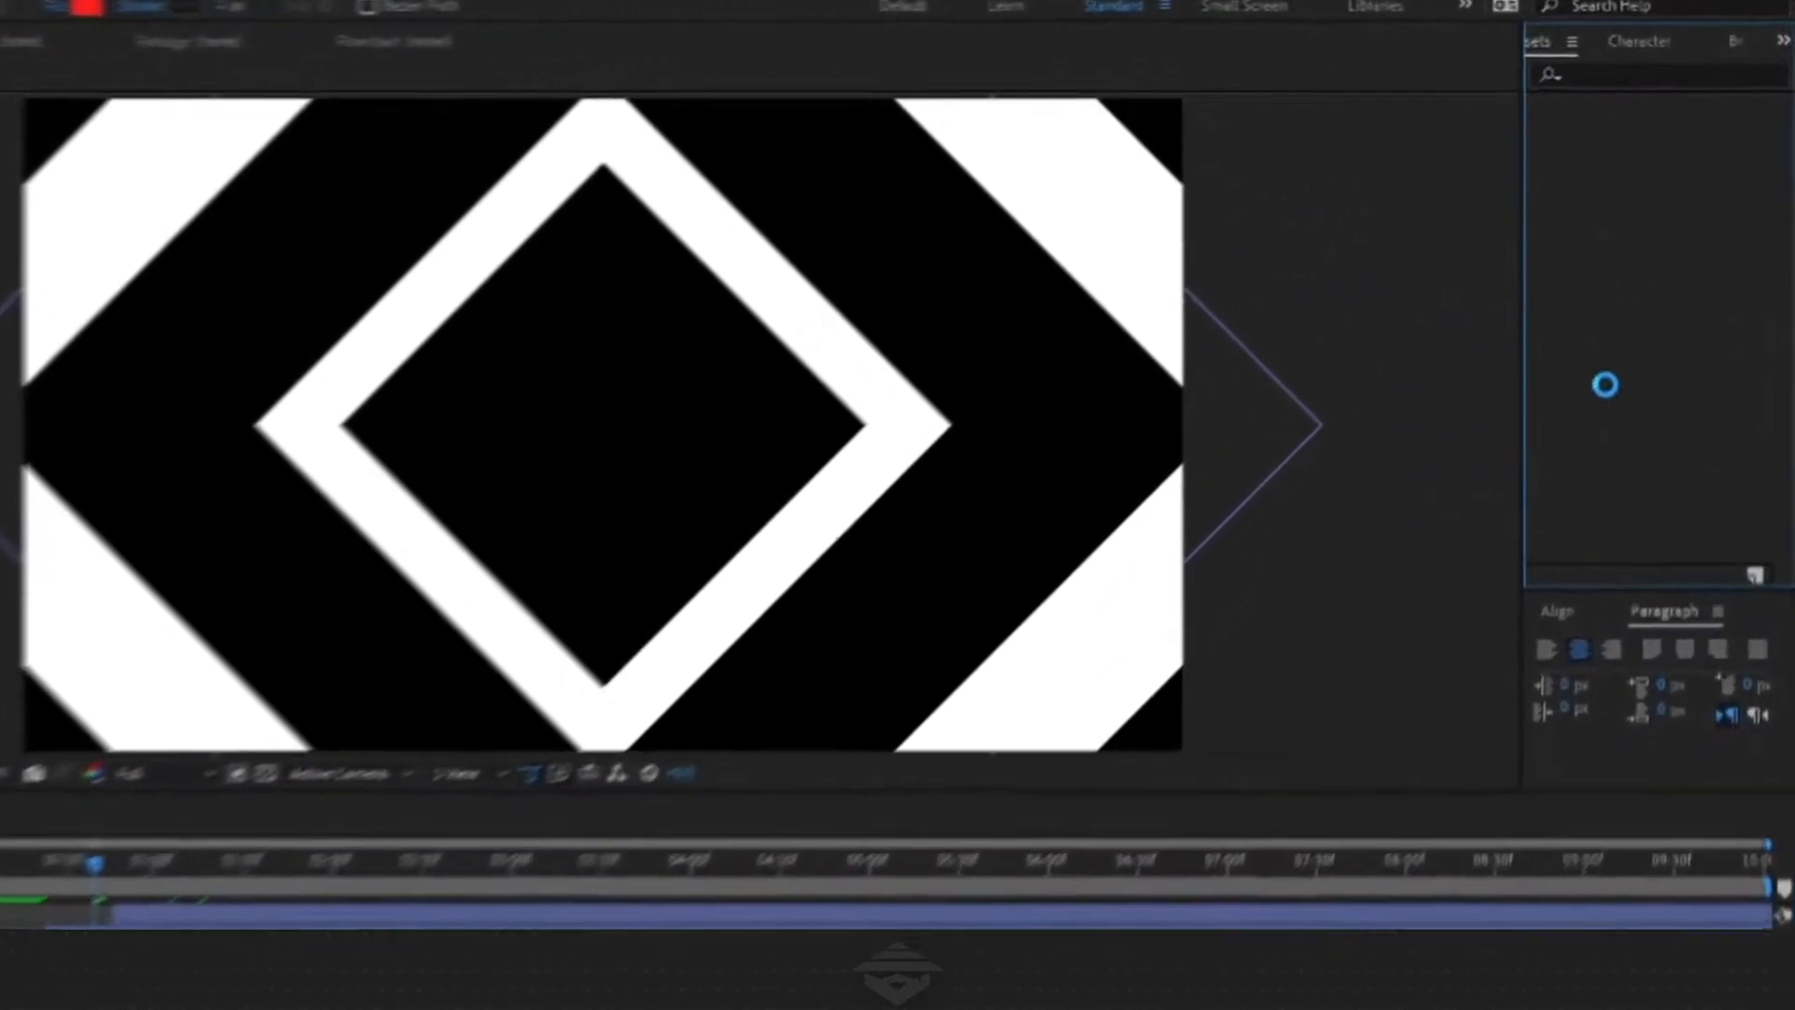
pyautogui.scroll(-2, 1691, 369)
pyautogui.click(1611, 382)
pyautogui.scroll(-5, 1628, 377)
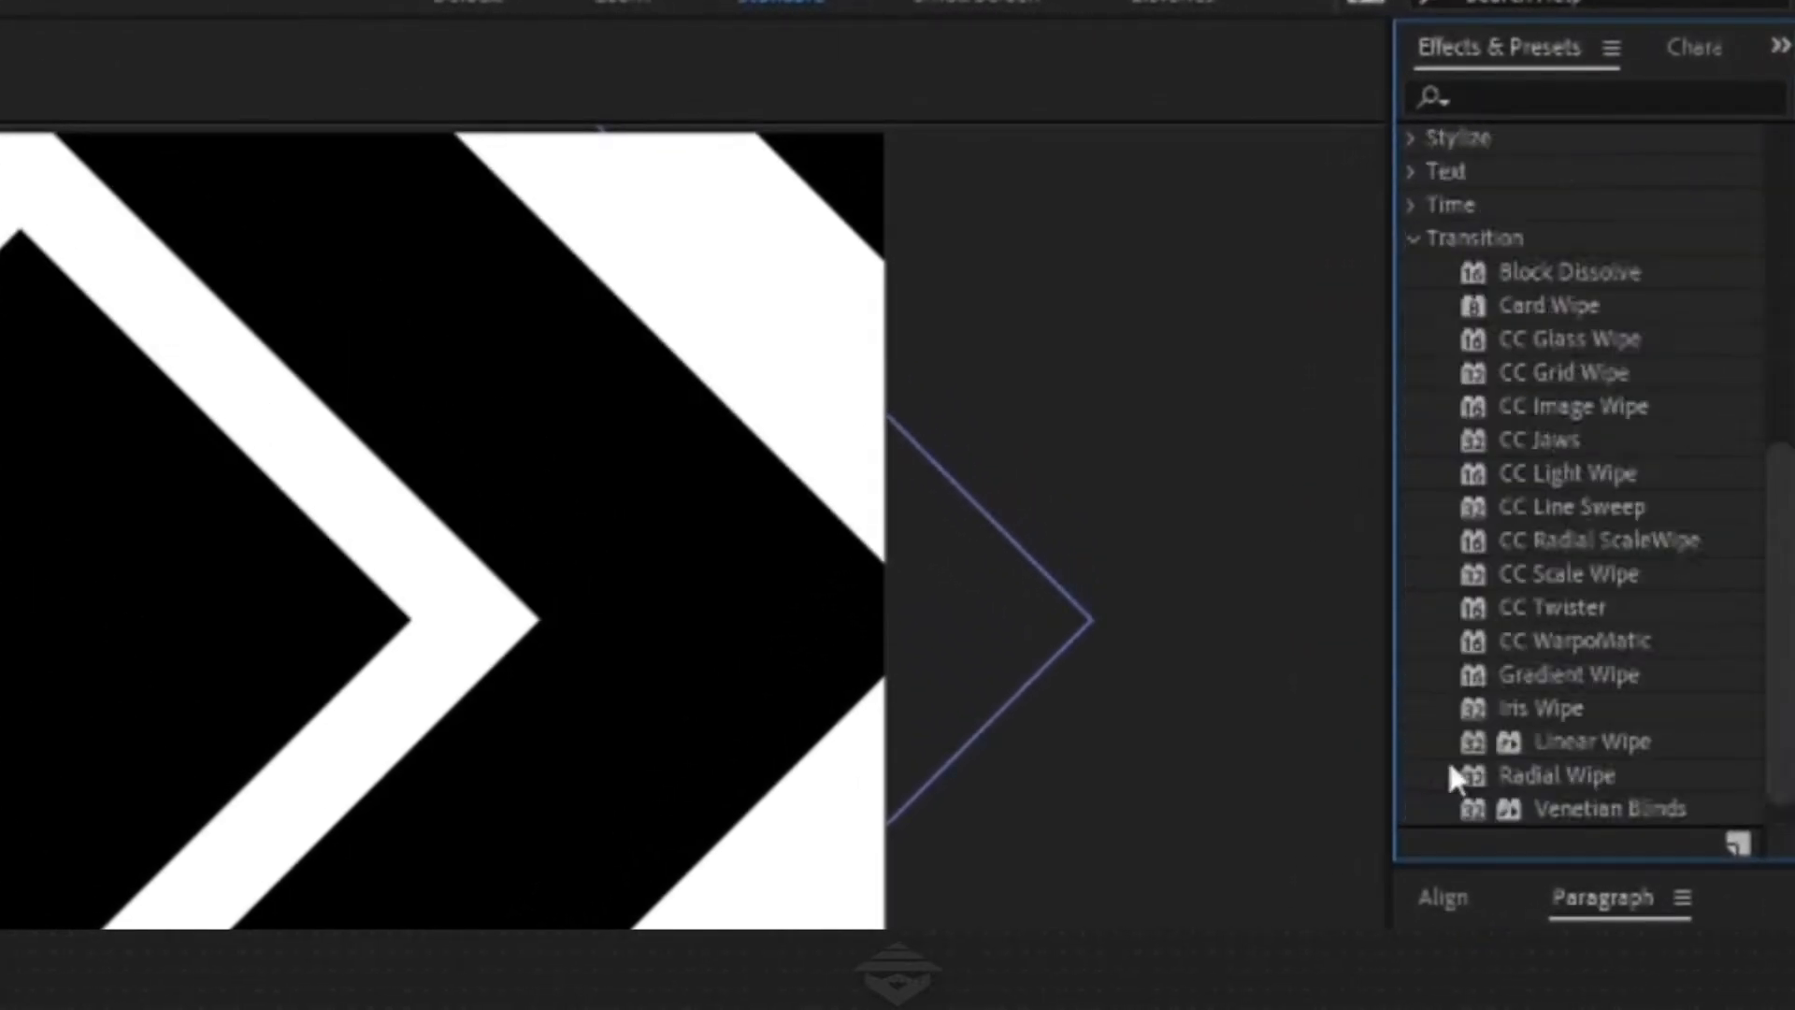
pyautogui.scroll(-1, 1496, 784)
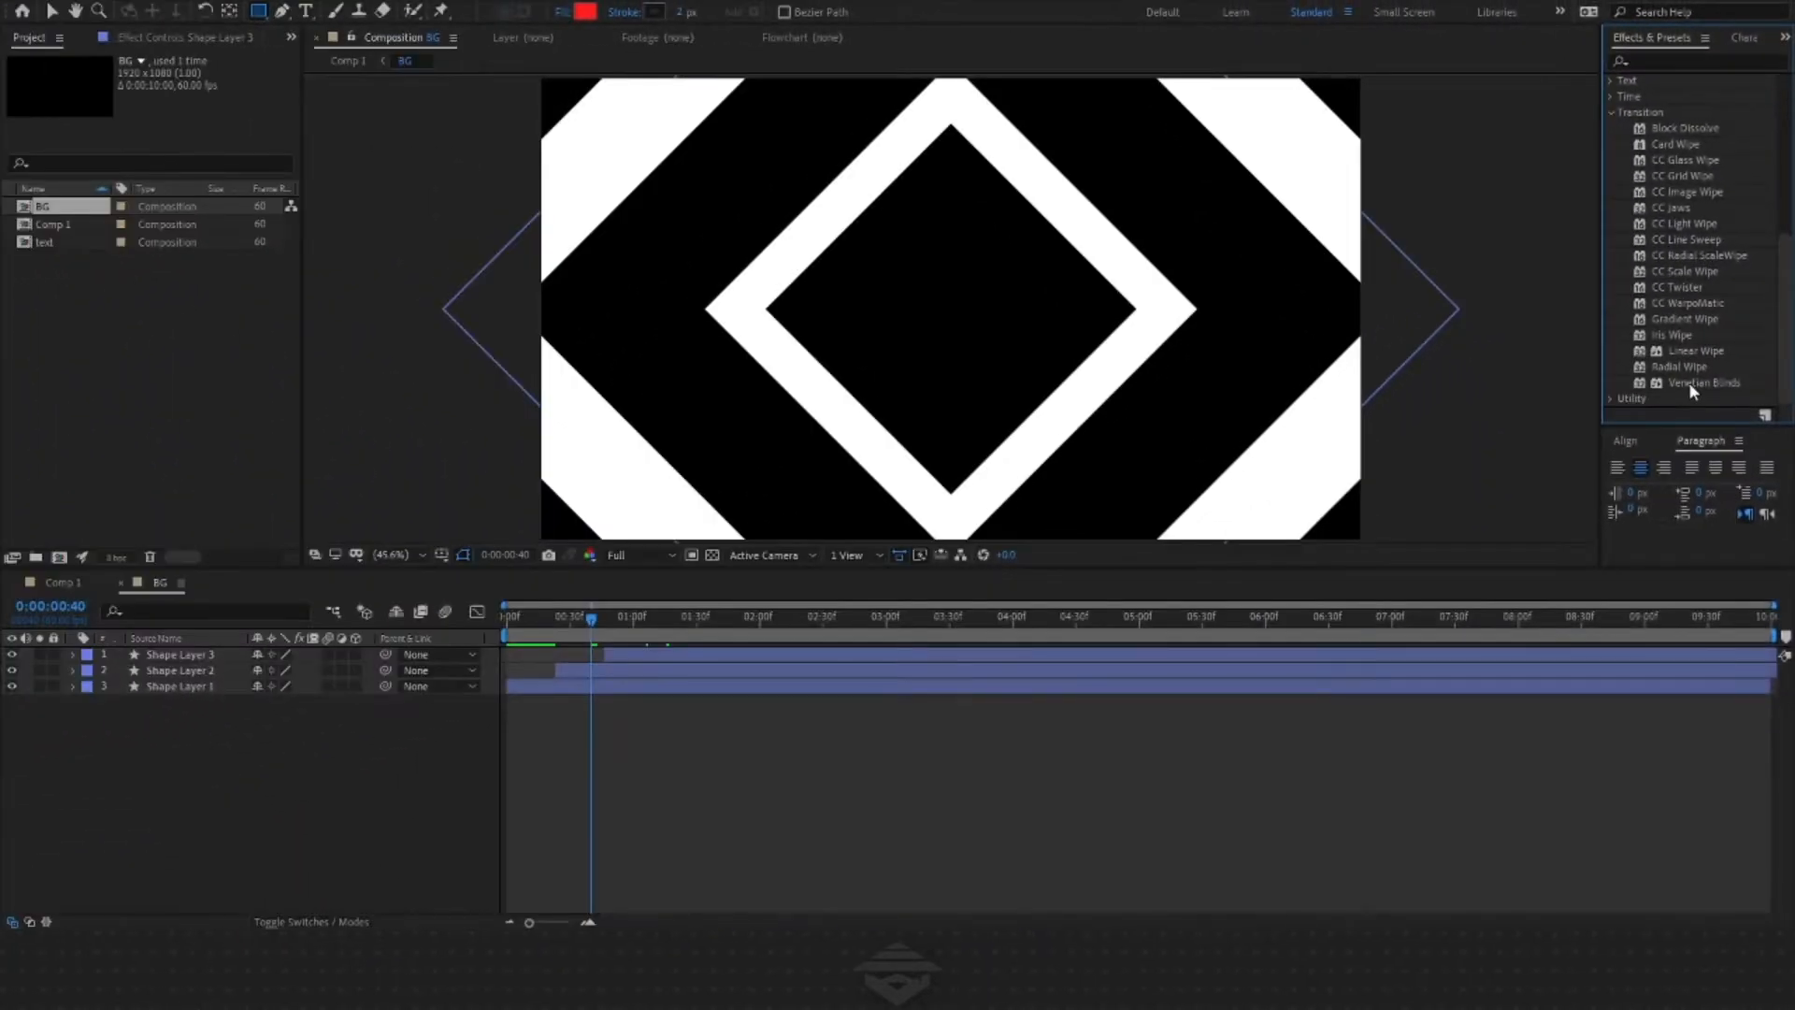
pyautogui.moveTo(1578, 774); pyautogui.dragTo(1351, 887)
pyautogui.moveTo(1581, 437); pyautogui.dragTo(714, 687)
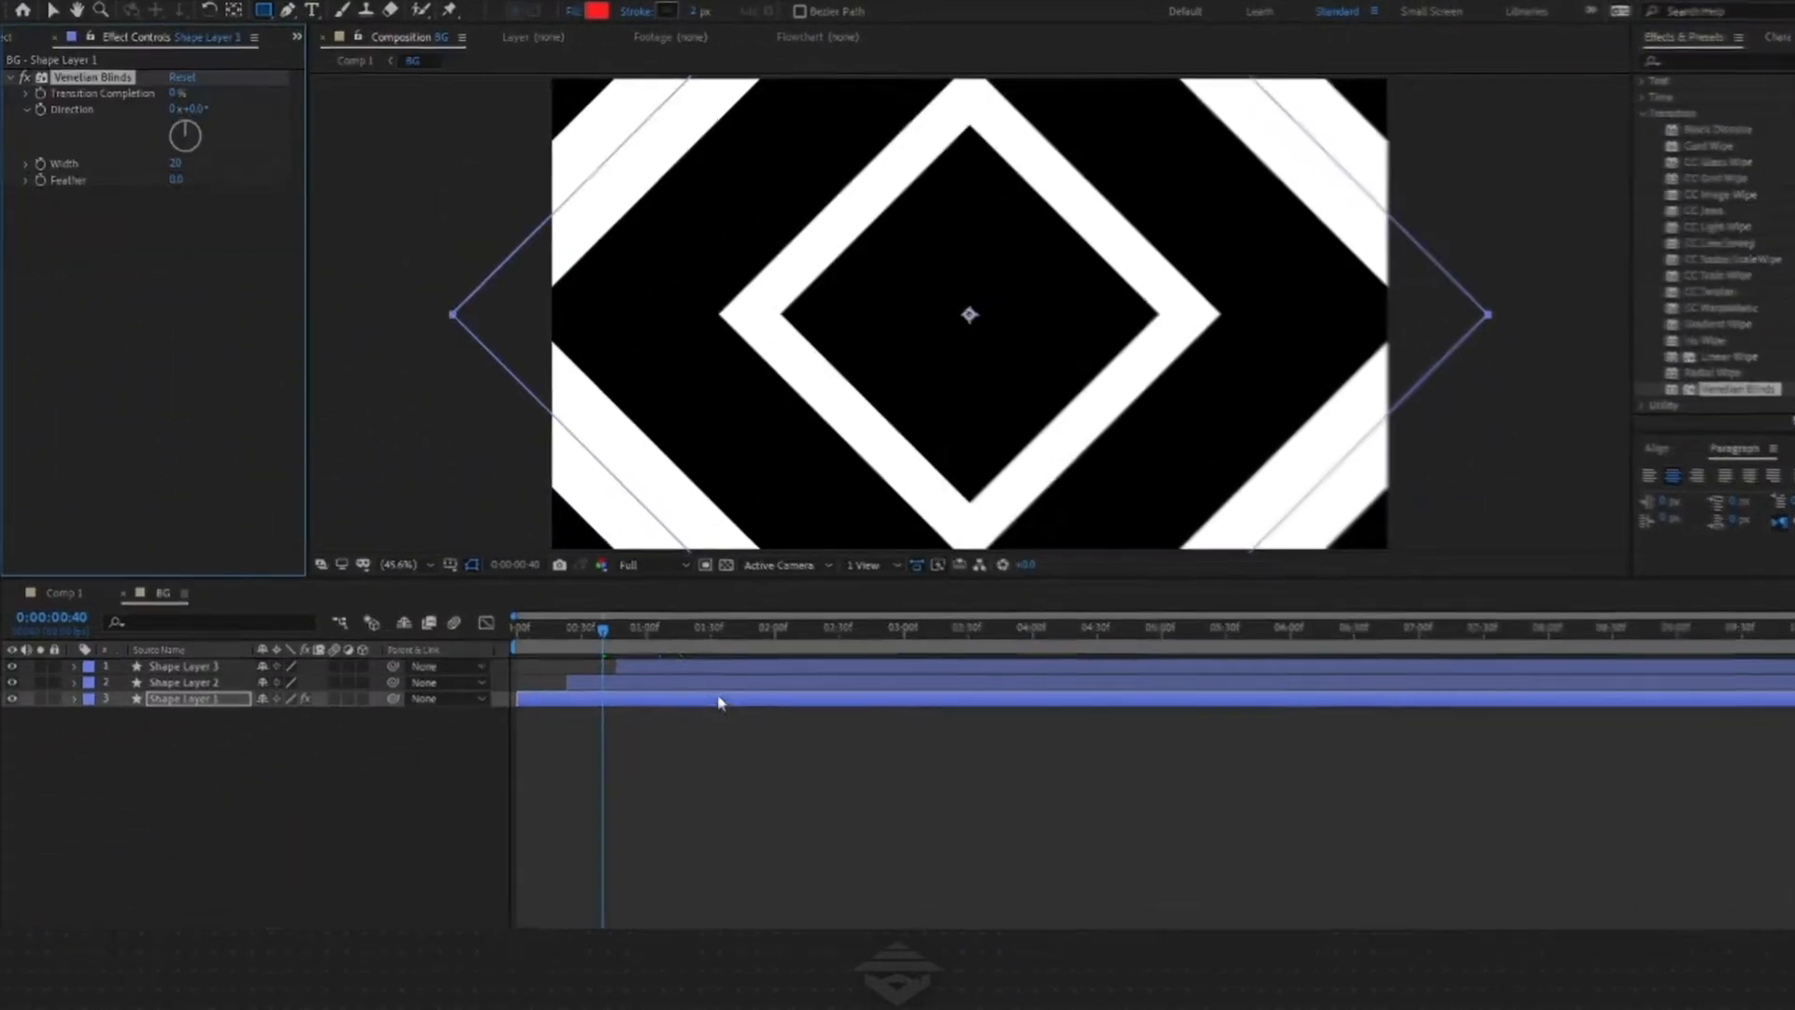
# Set the Venetian Blinds effect on Shape Layer 1 to 80% transition completion and a width of 35
pyautogui.click(180, 94)
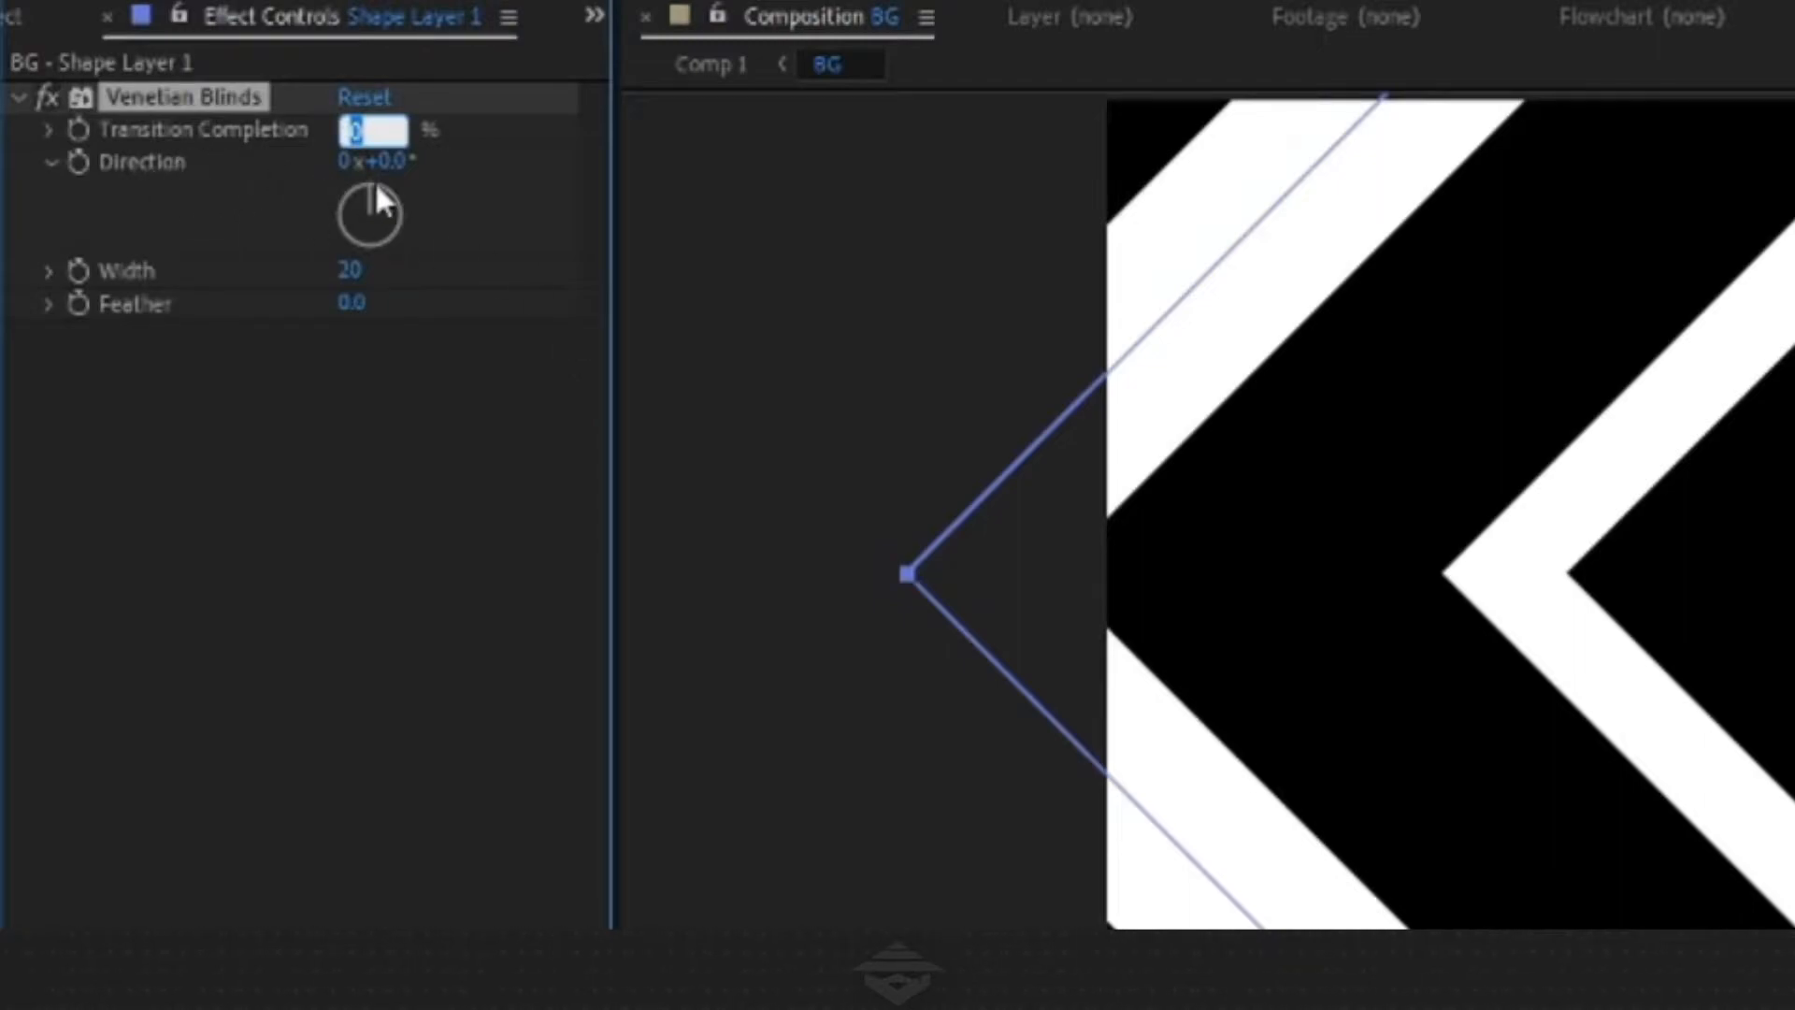
pyautogui.click(416, 400)
pyautogui.click(351, 270)
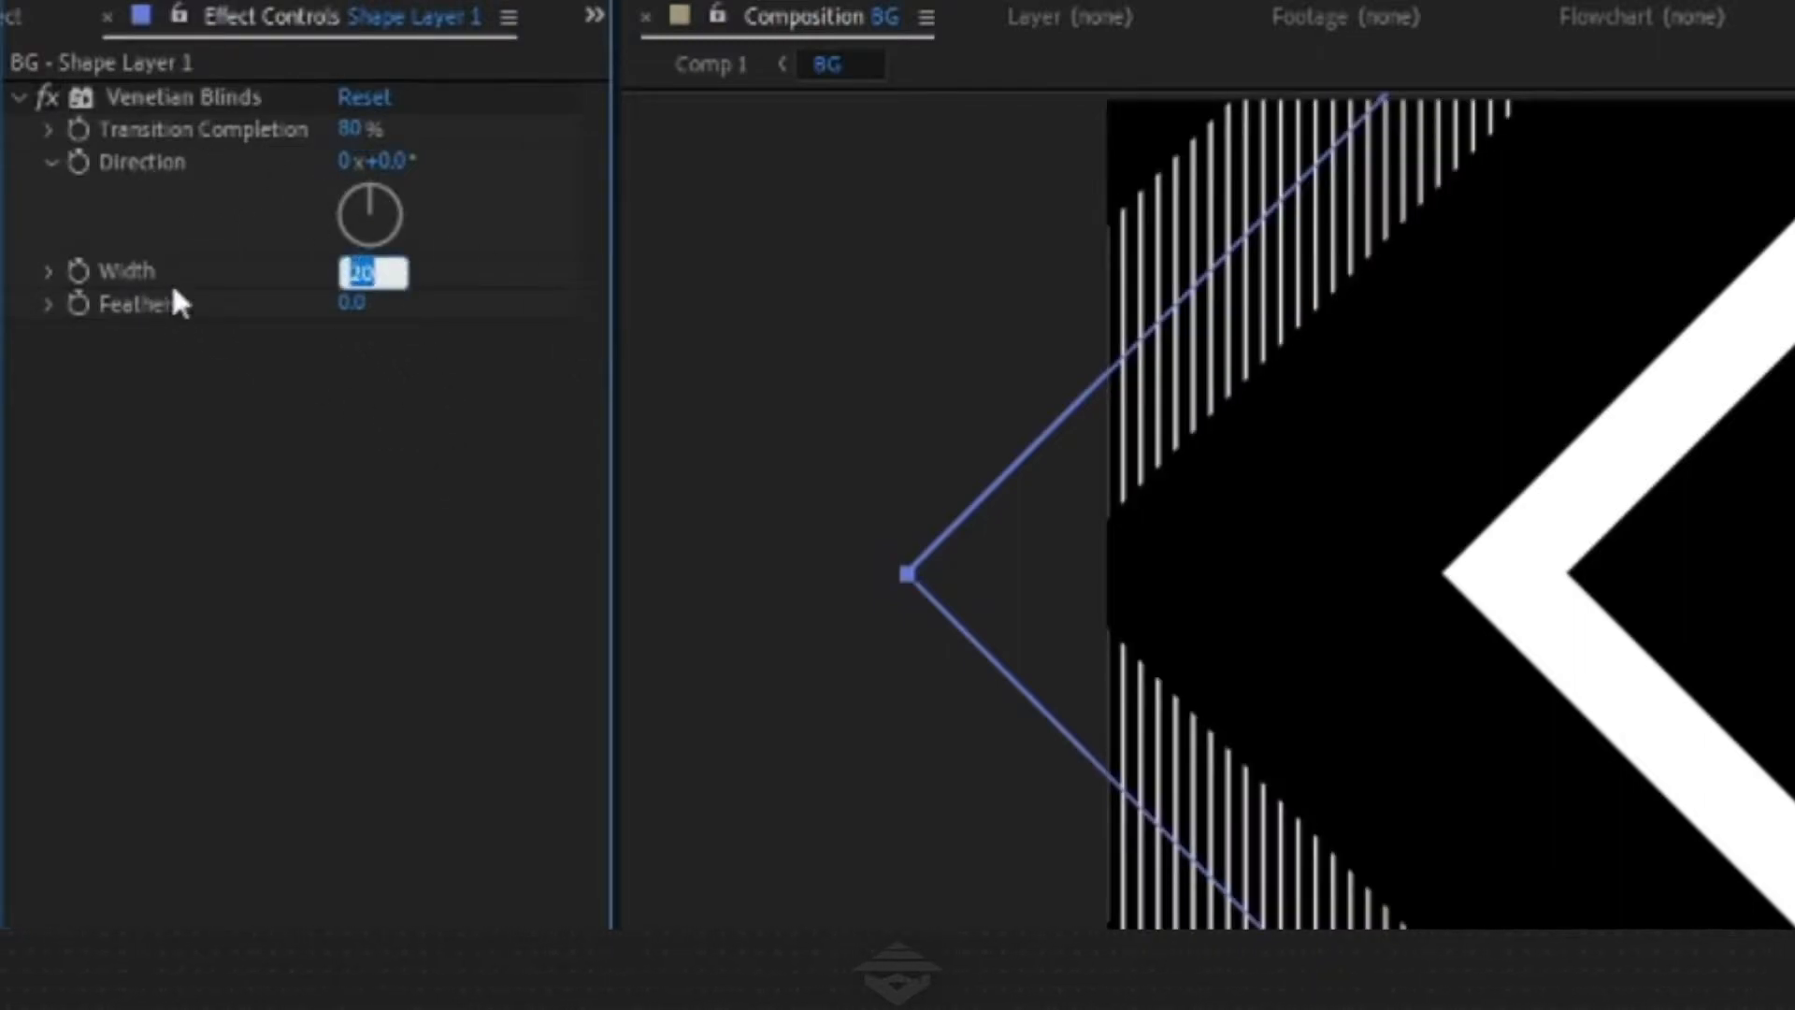
pyautogui.write('35')
pyautogui.click(443, 393)
pyautogui.click(402, 164)
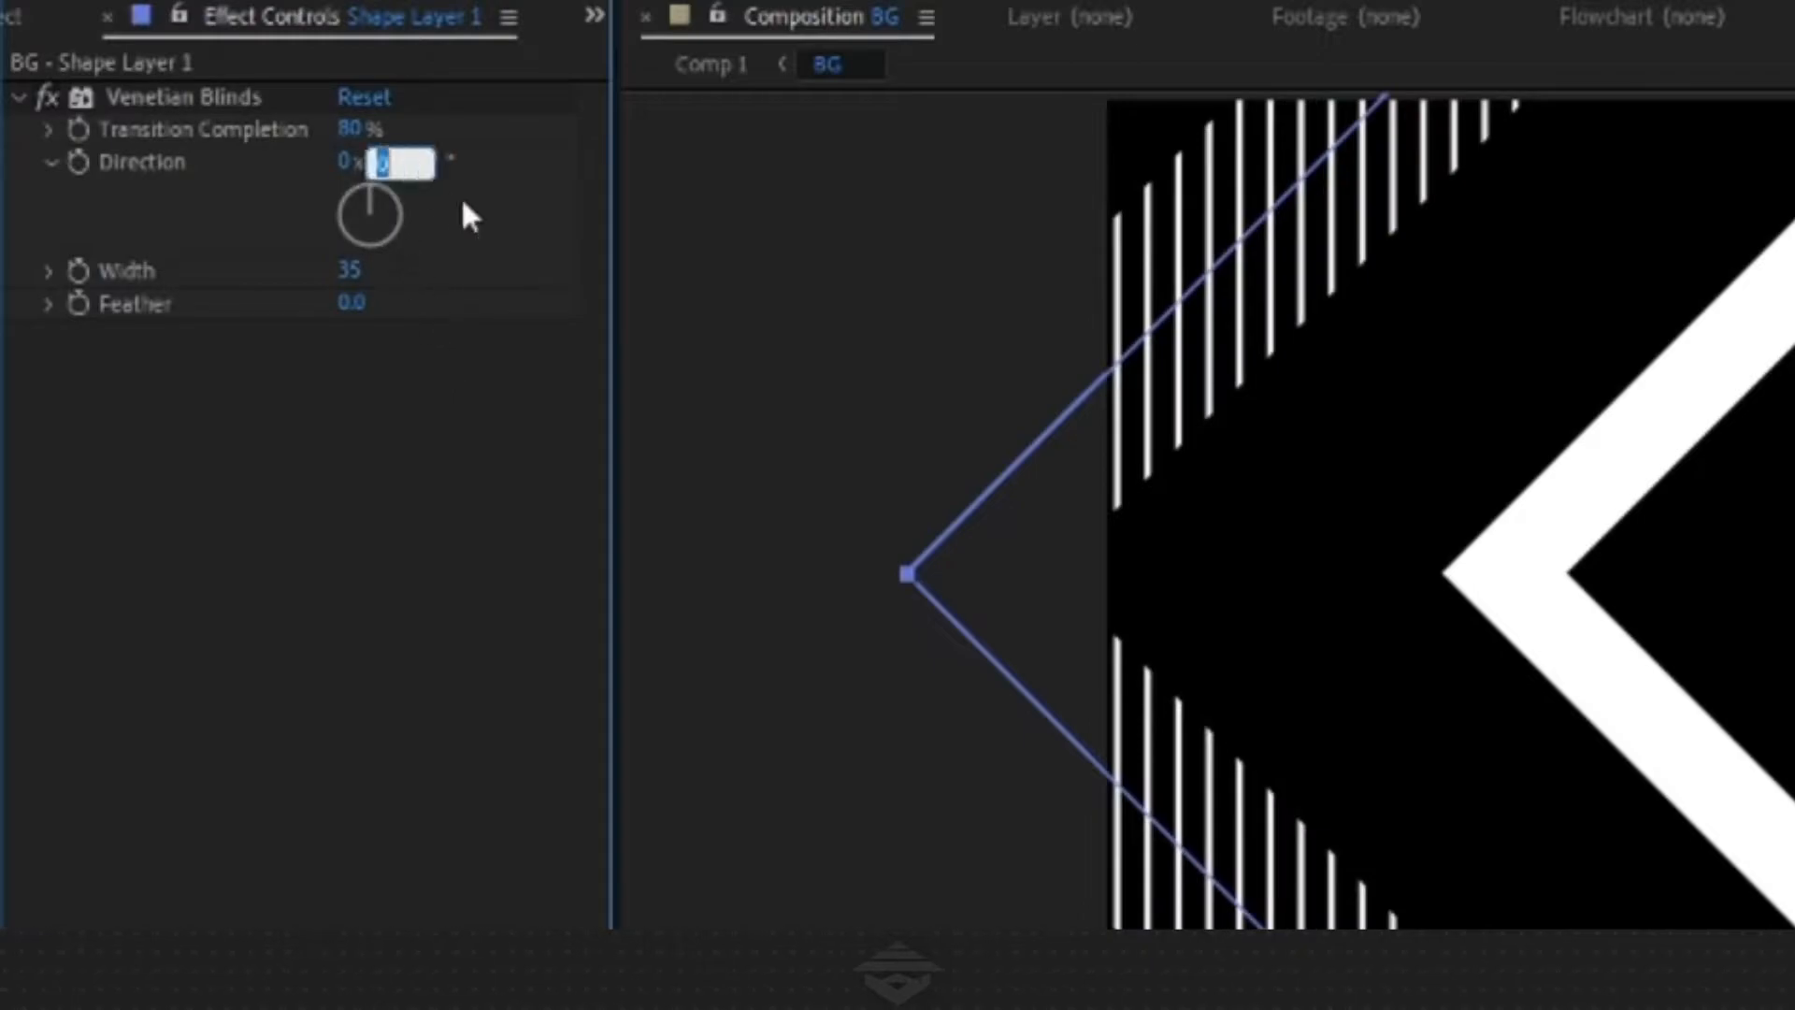
pyautogui.click(520, 278)
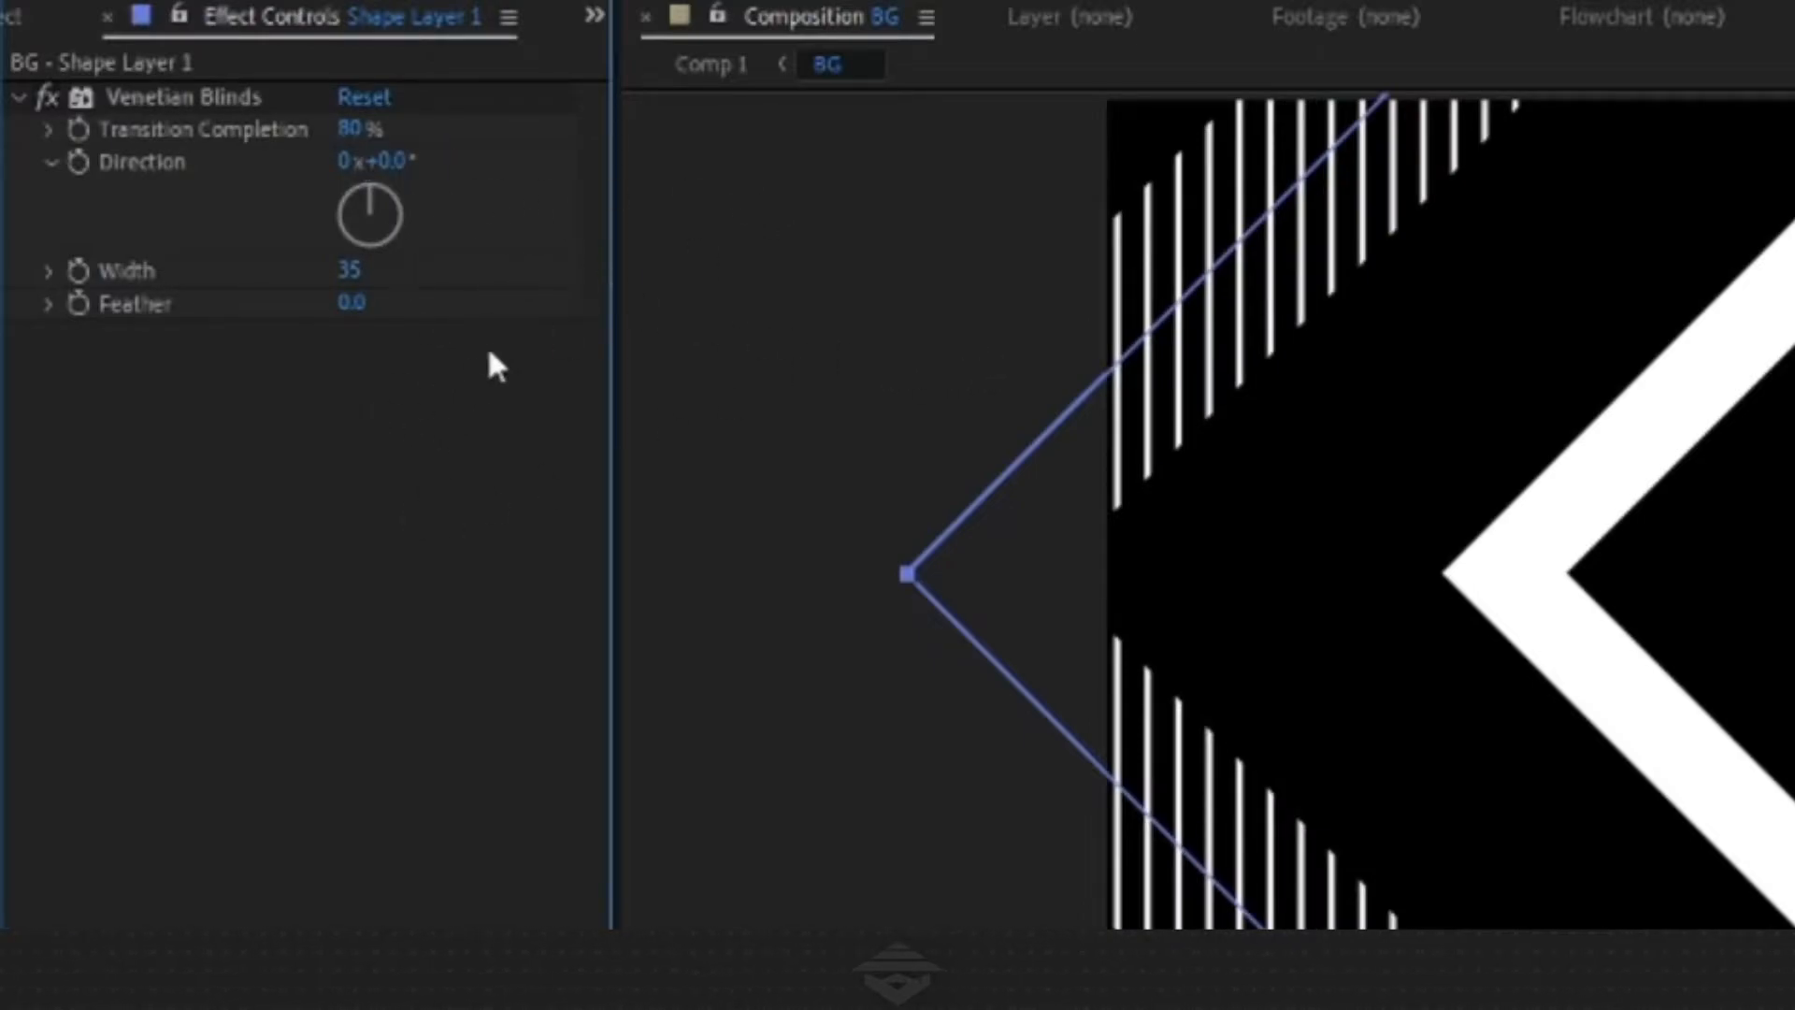
# Duplicate the Venetian Blinds effect on Shape Layer 1 and set the copy's direction to 90°
pyautogui.click(196, 103)
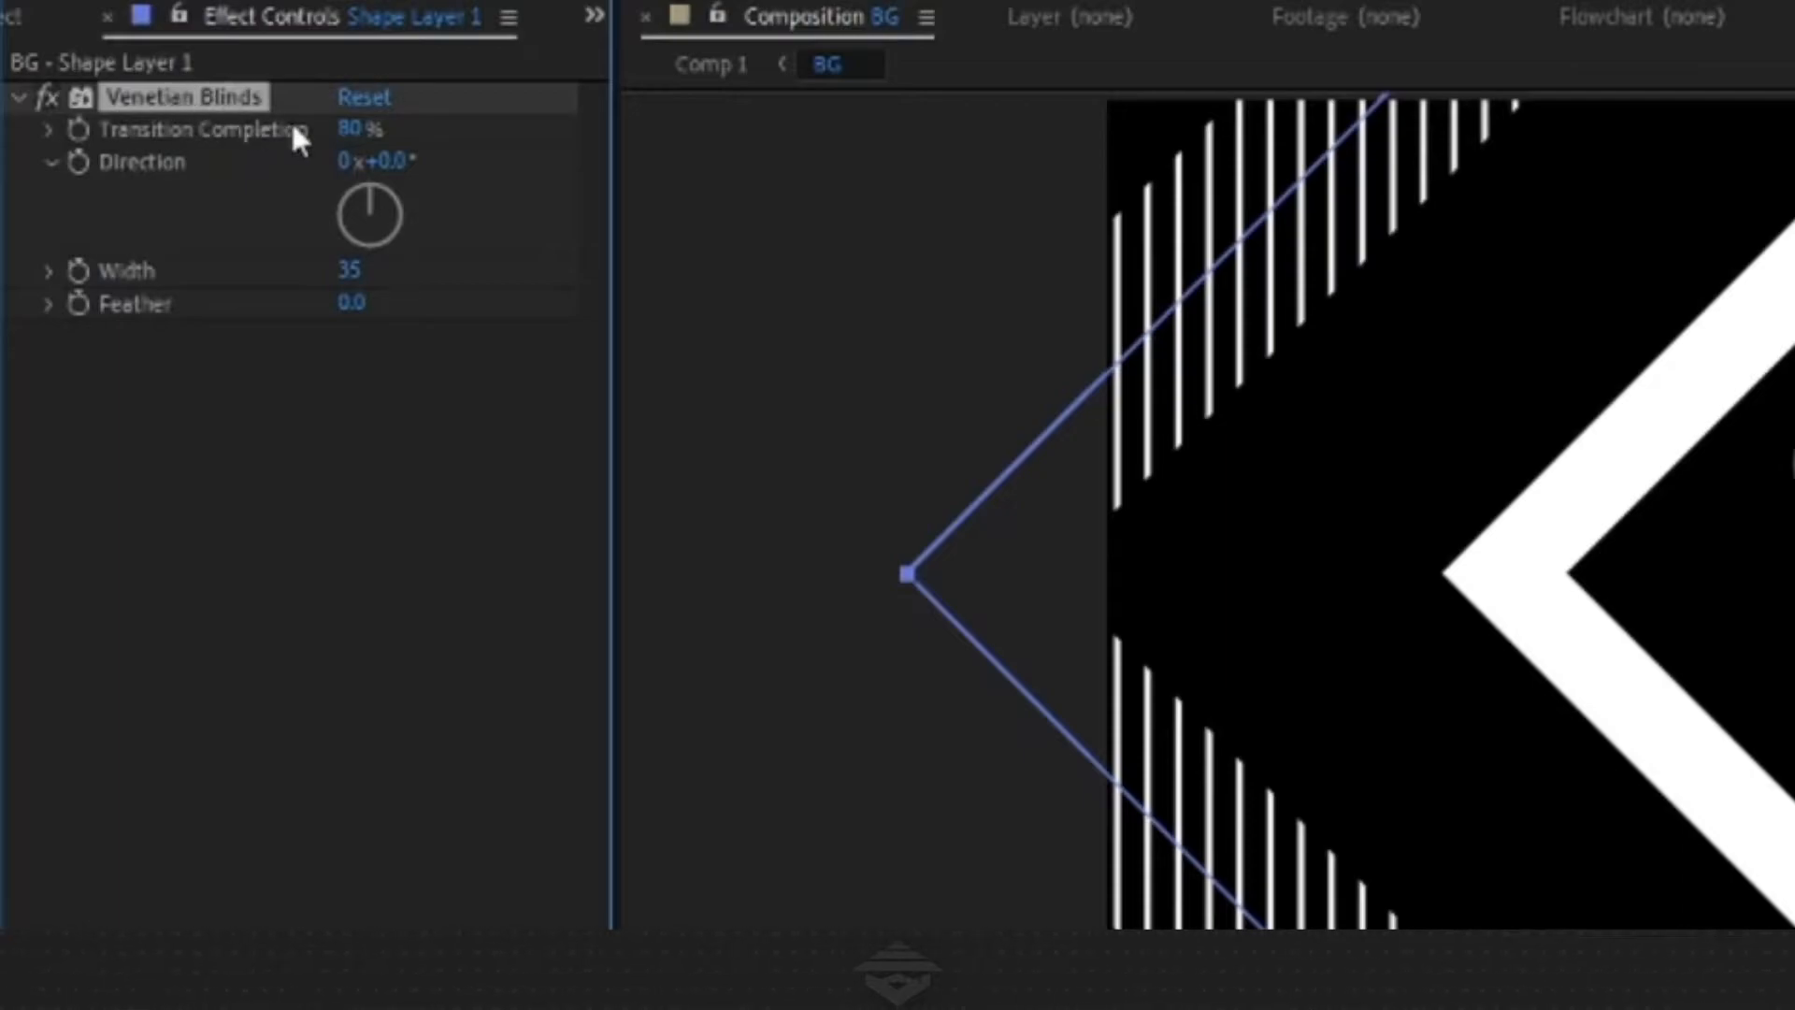
pyautogui.hotkey('ctrl', 'd')
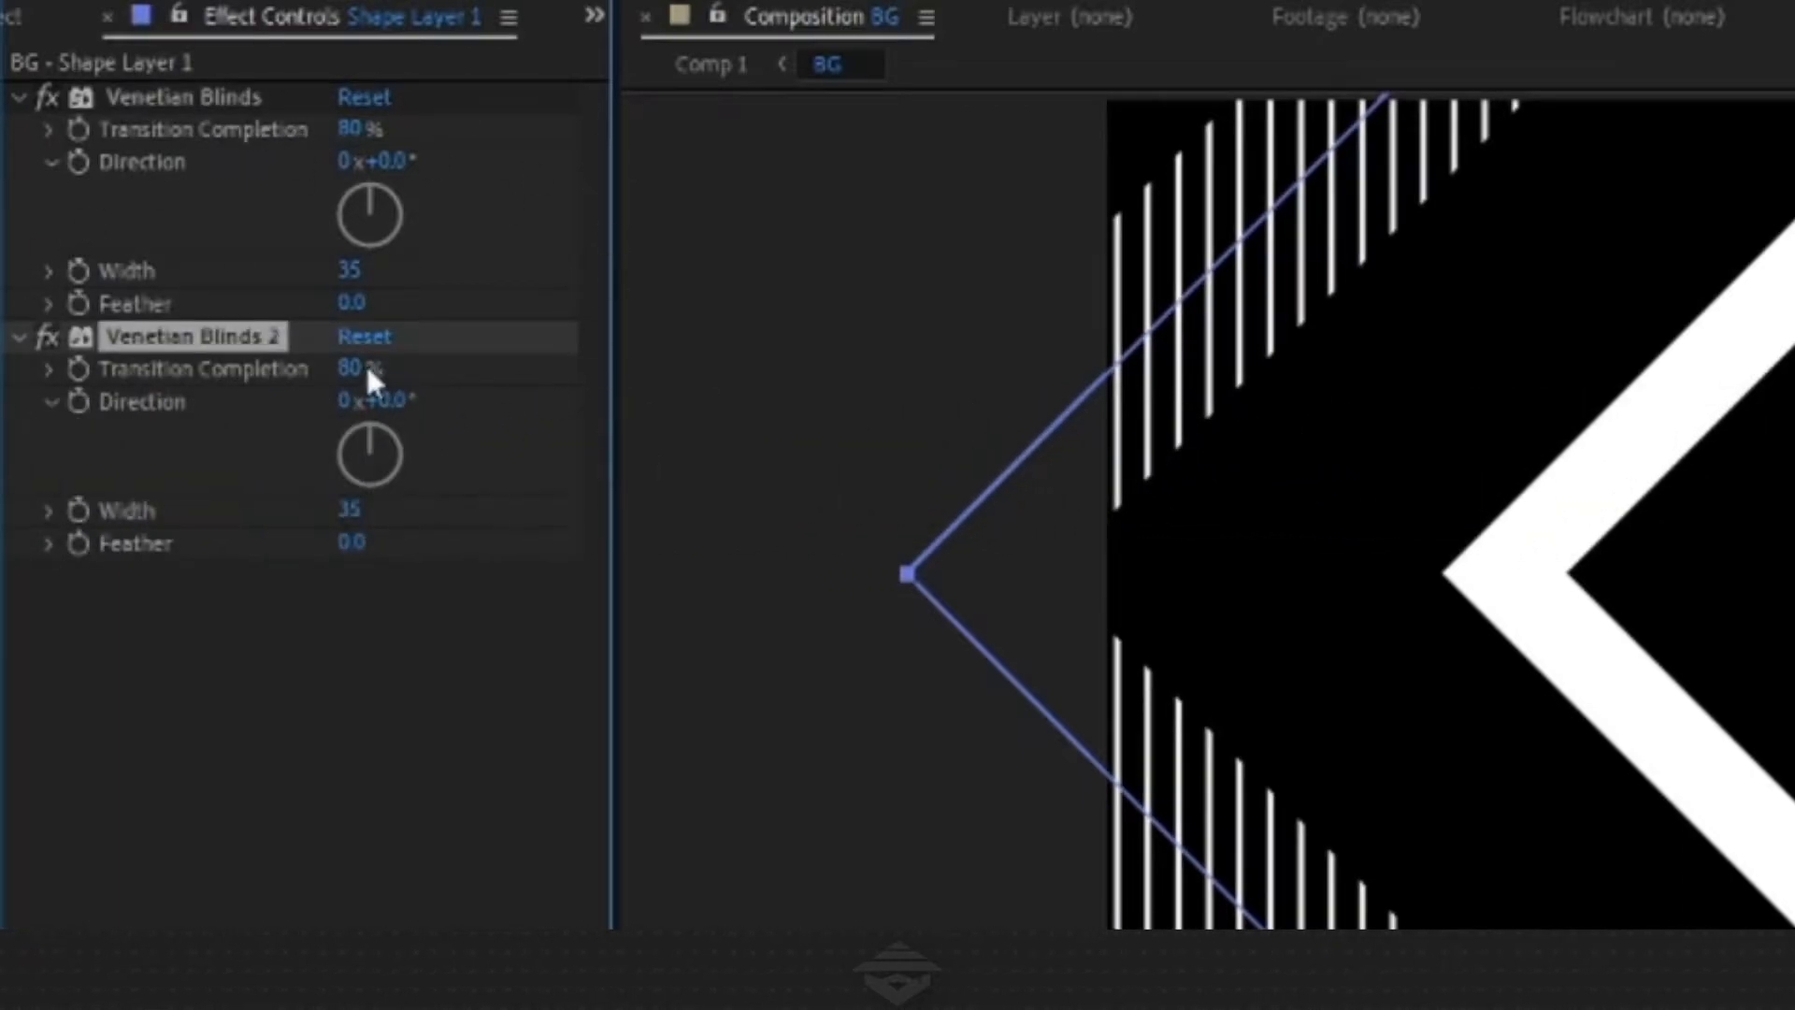
pyautogui.click(393, 370)
pyautogui.click(385, 400)
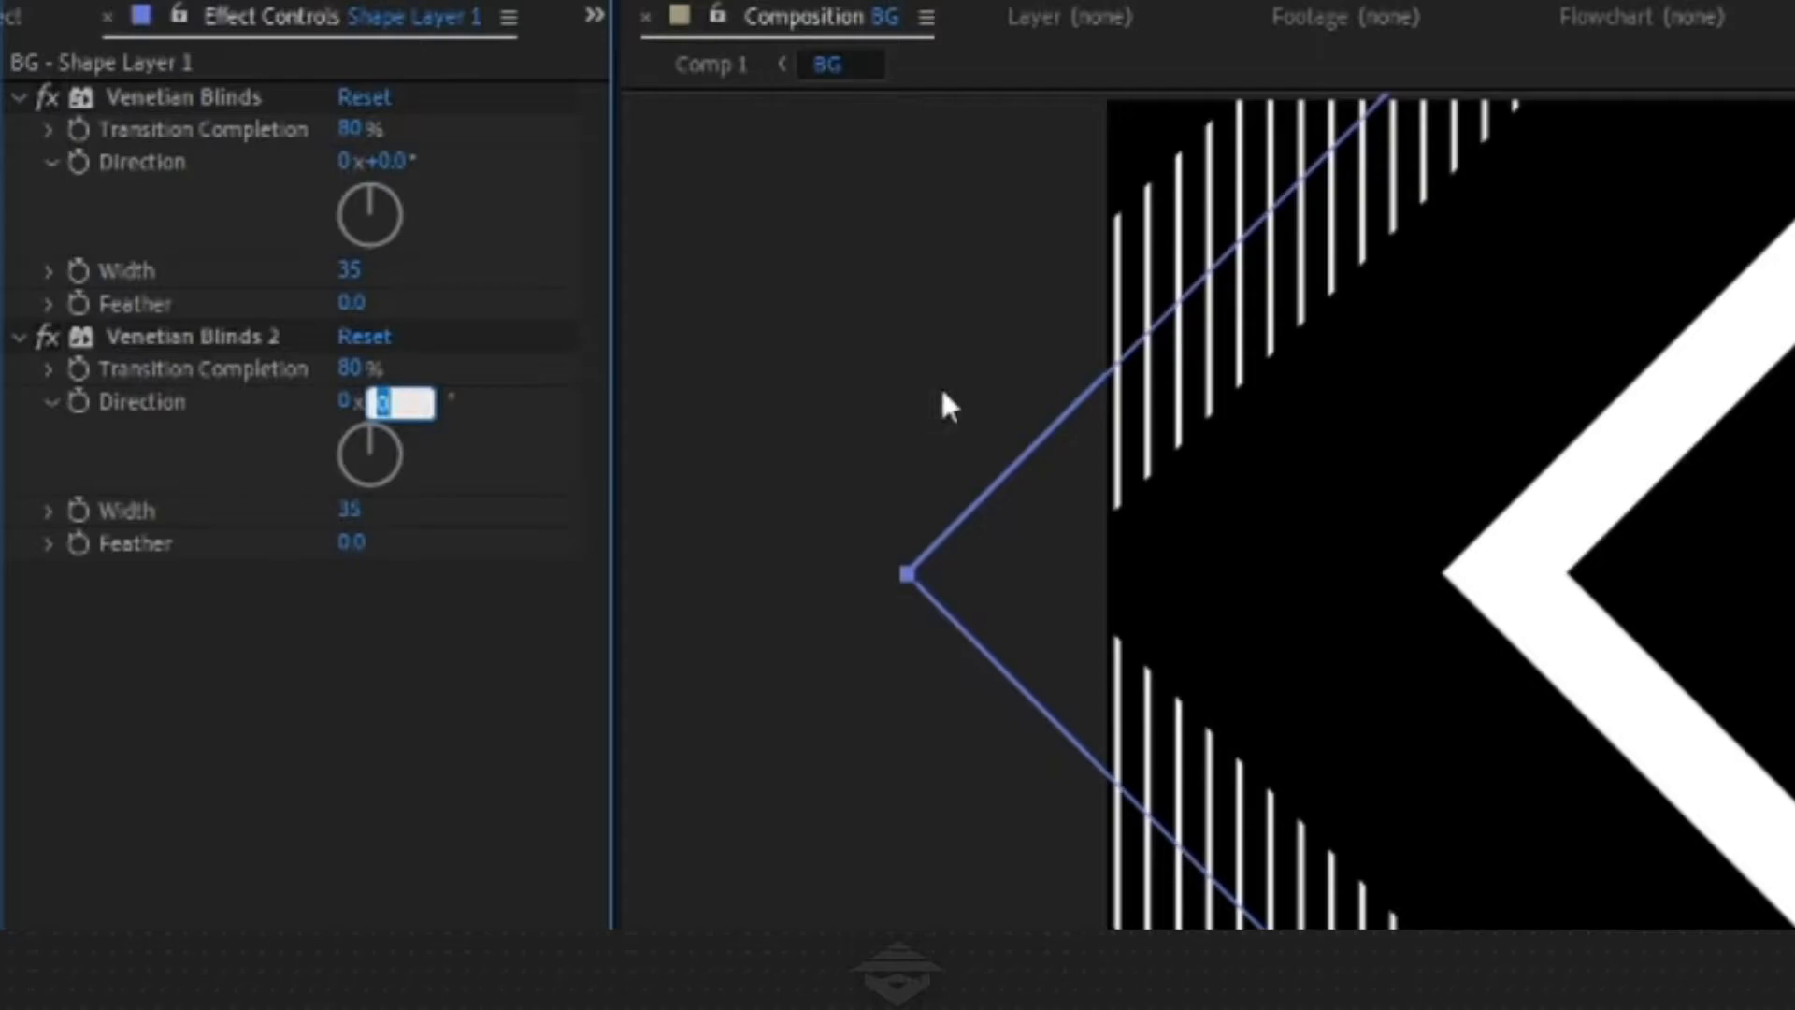
pyautogui.write('90')
pyautogui.press('Return')
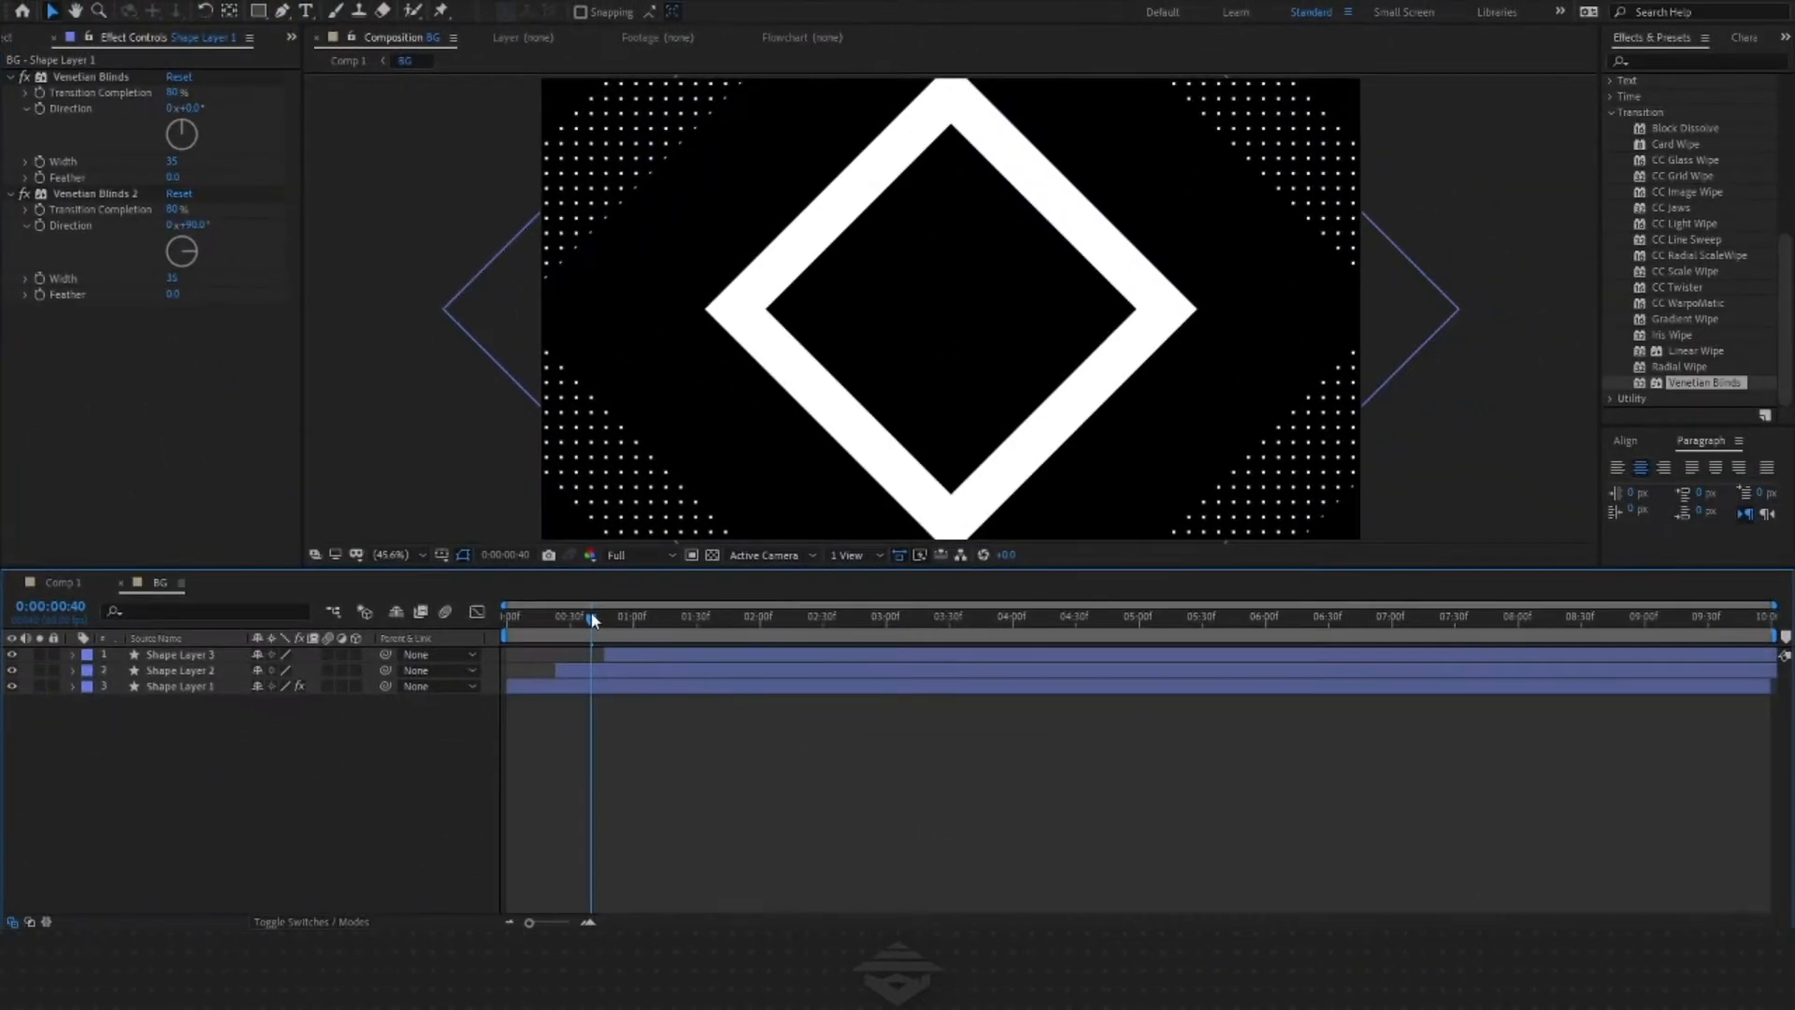
# Apply Venetian Blinds to Shape Layer 2 and set its direction to 90°
pyautogui.moveTo(592, 620)
pyautogui.mouseDown()
pyautogui.moveTo(540, 626)
pyautogui.moveTo(621, 617)
pyautogui.mouseUp()
pyautogui.moveTo(1741, 390); pyautogui.dragTo(661, 669)
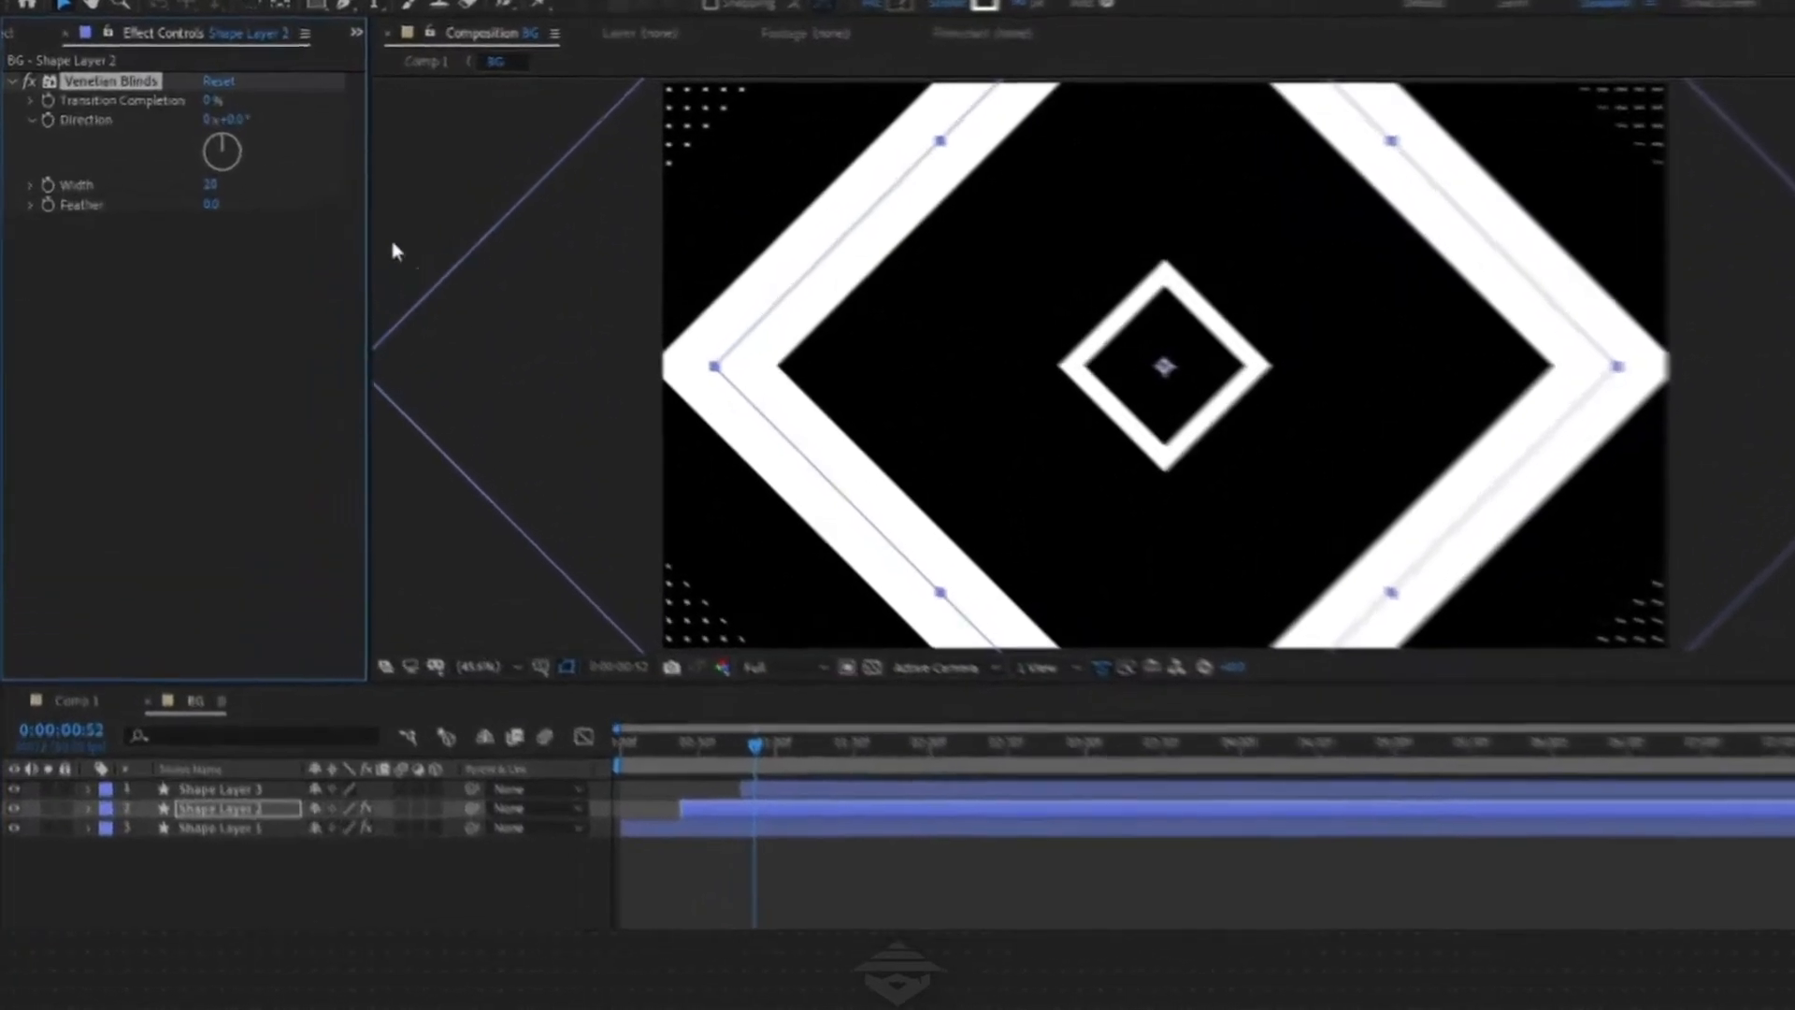
pyautogui.click(234, 118)
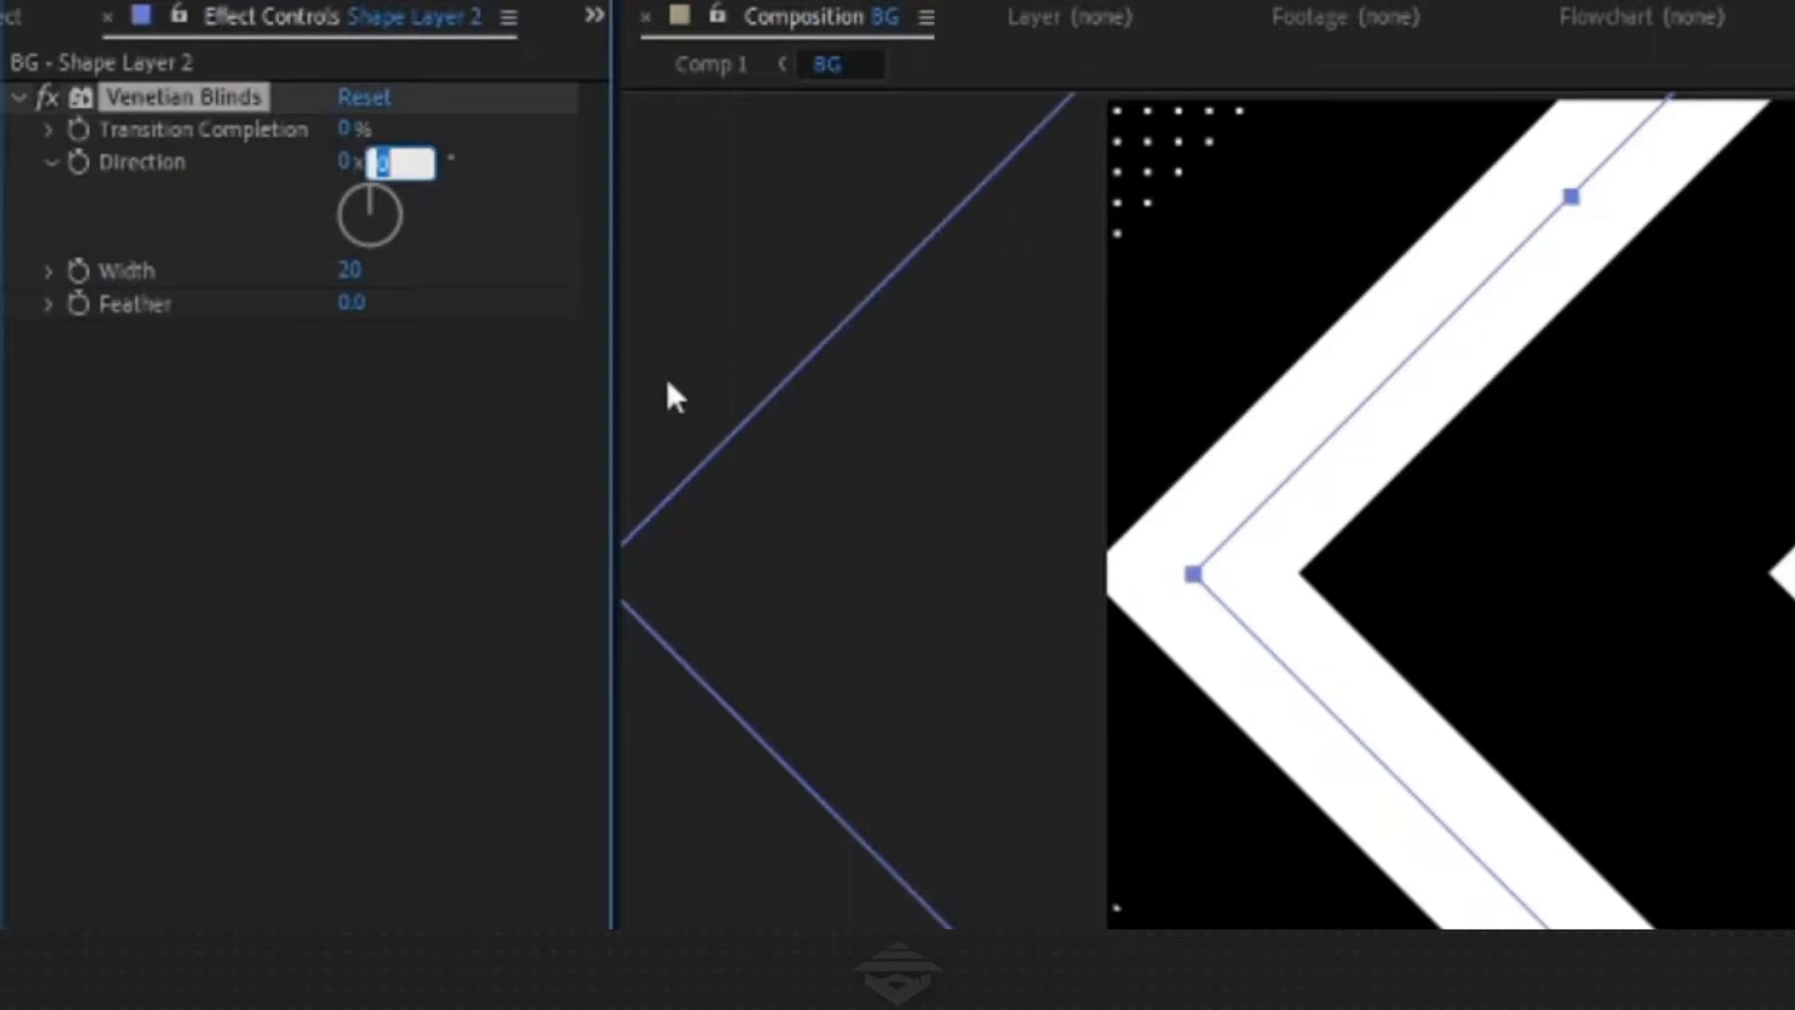
pyautogui.write('90')
pyautogui.press('Return')
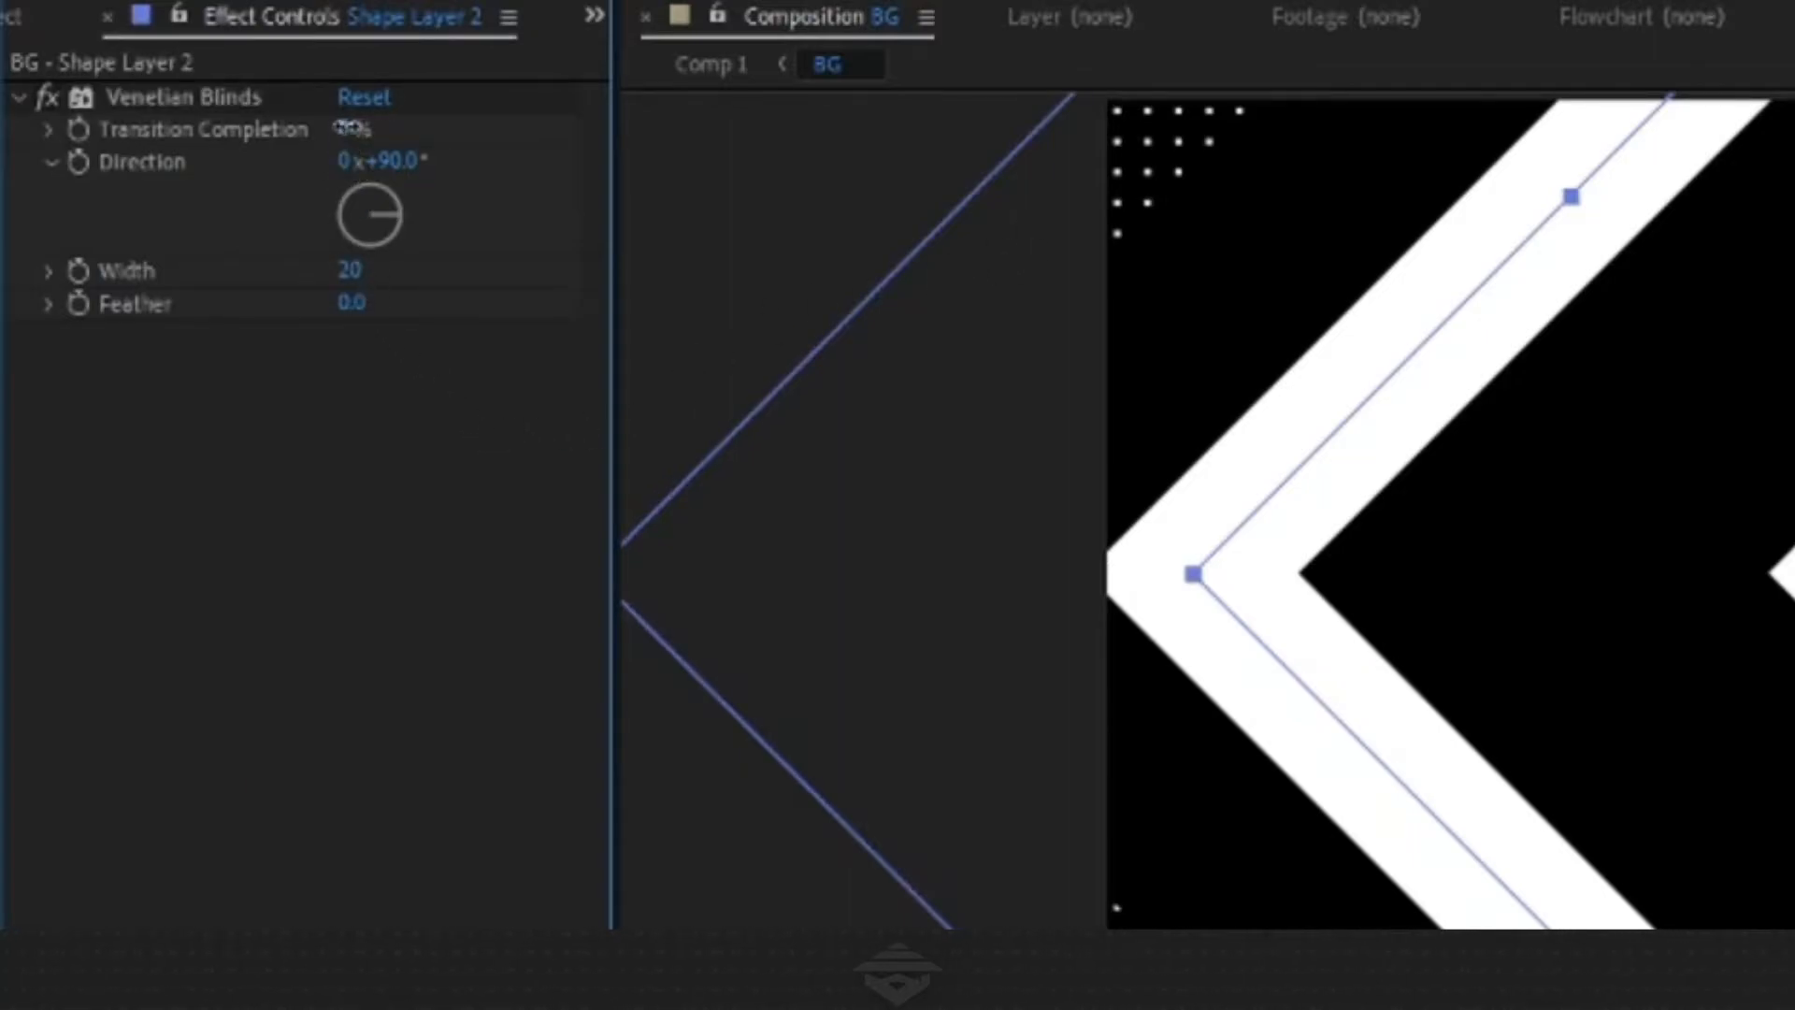
# Set Shape Layer 2's Venetian Blinds to 8% transition completion and a width of 65
pyautogui.click(352, 128)
pyautogui.write('8')
pyautogui.press('Return')
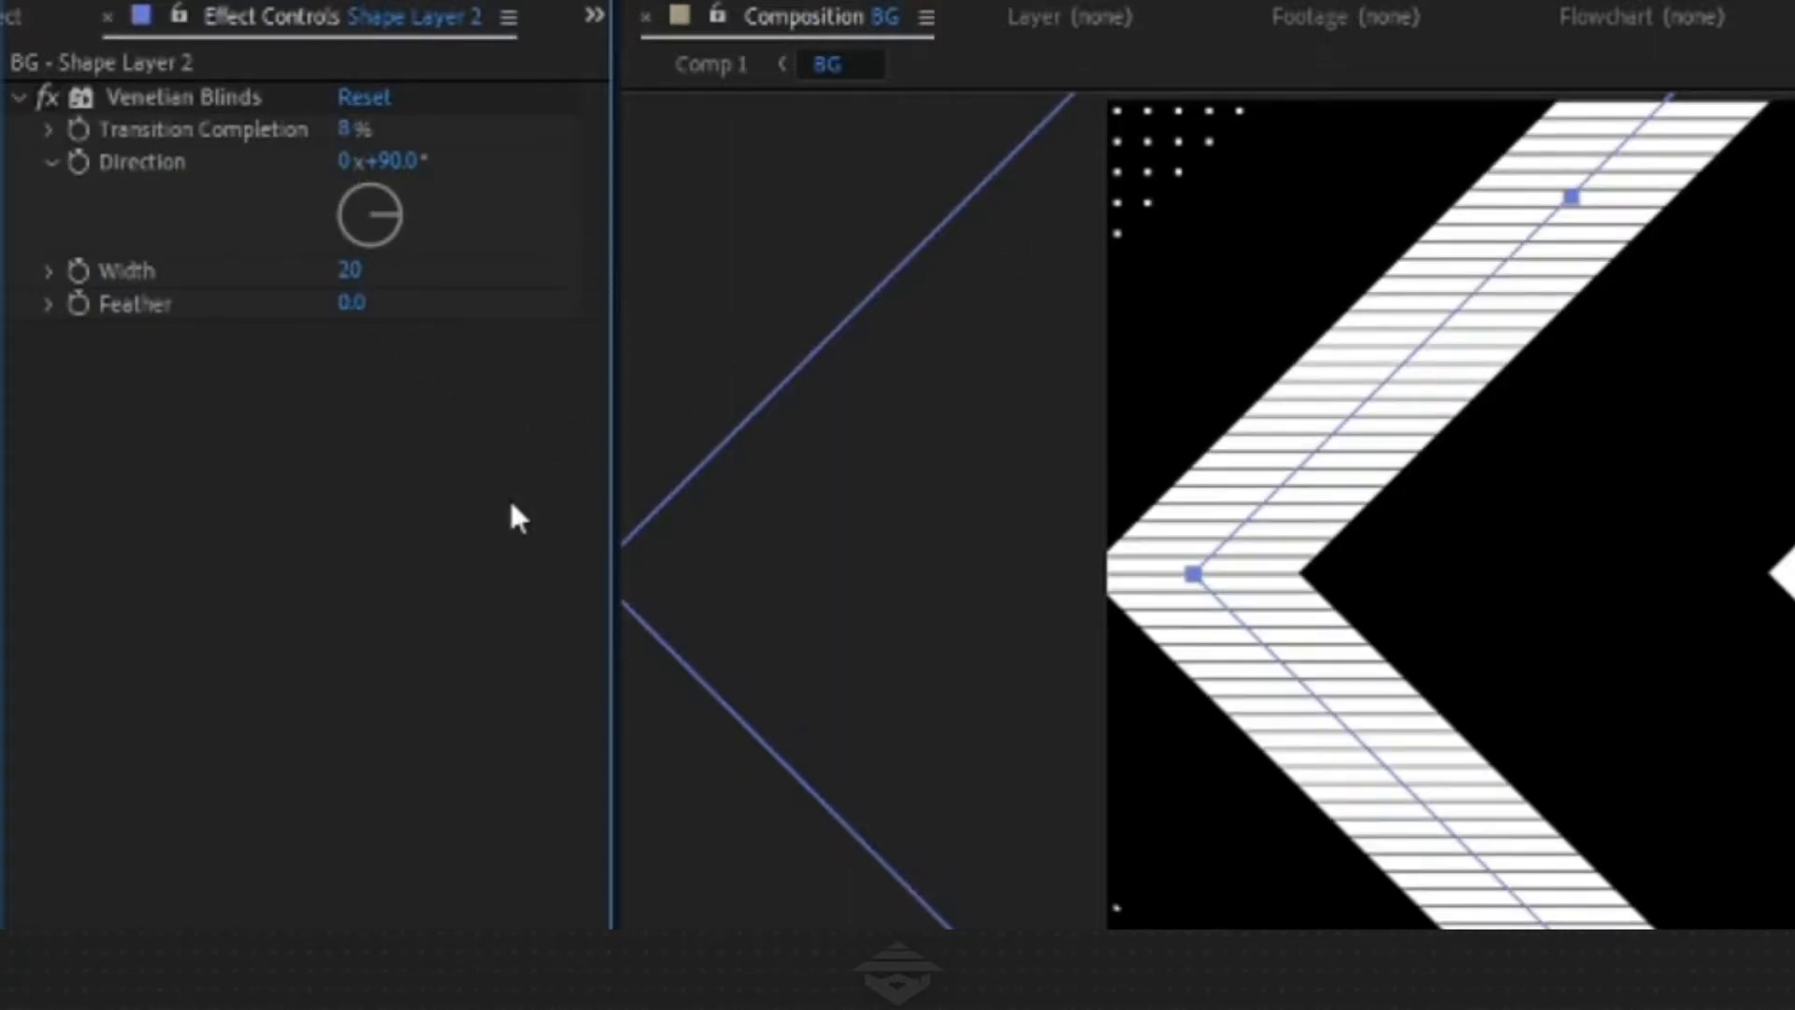
pyautogui.click(351, 273)
pyautogui.write('65')
pyautogui.press('Return')
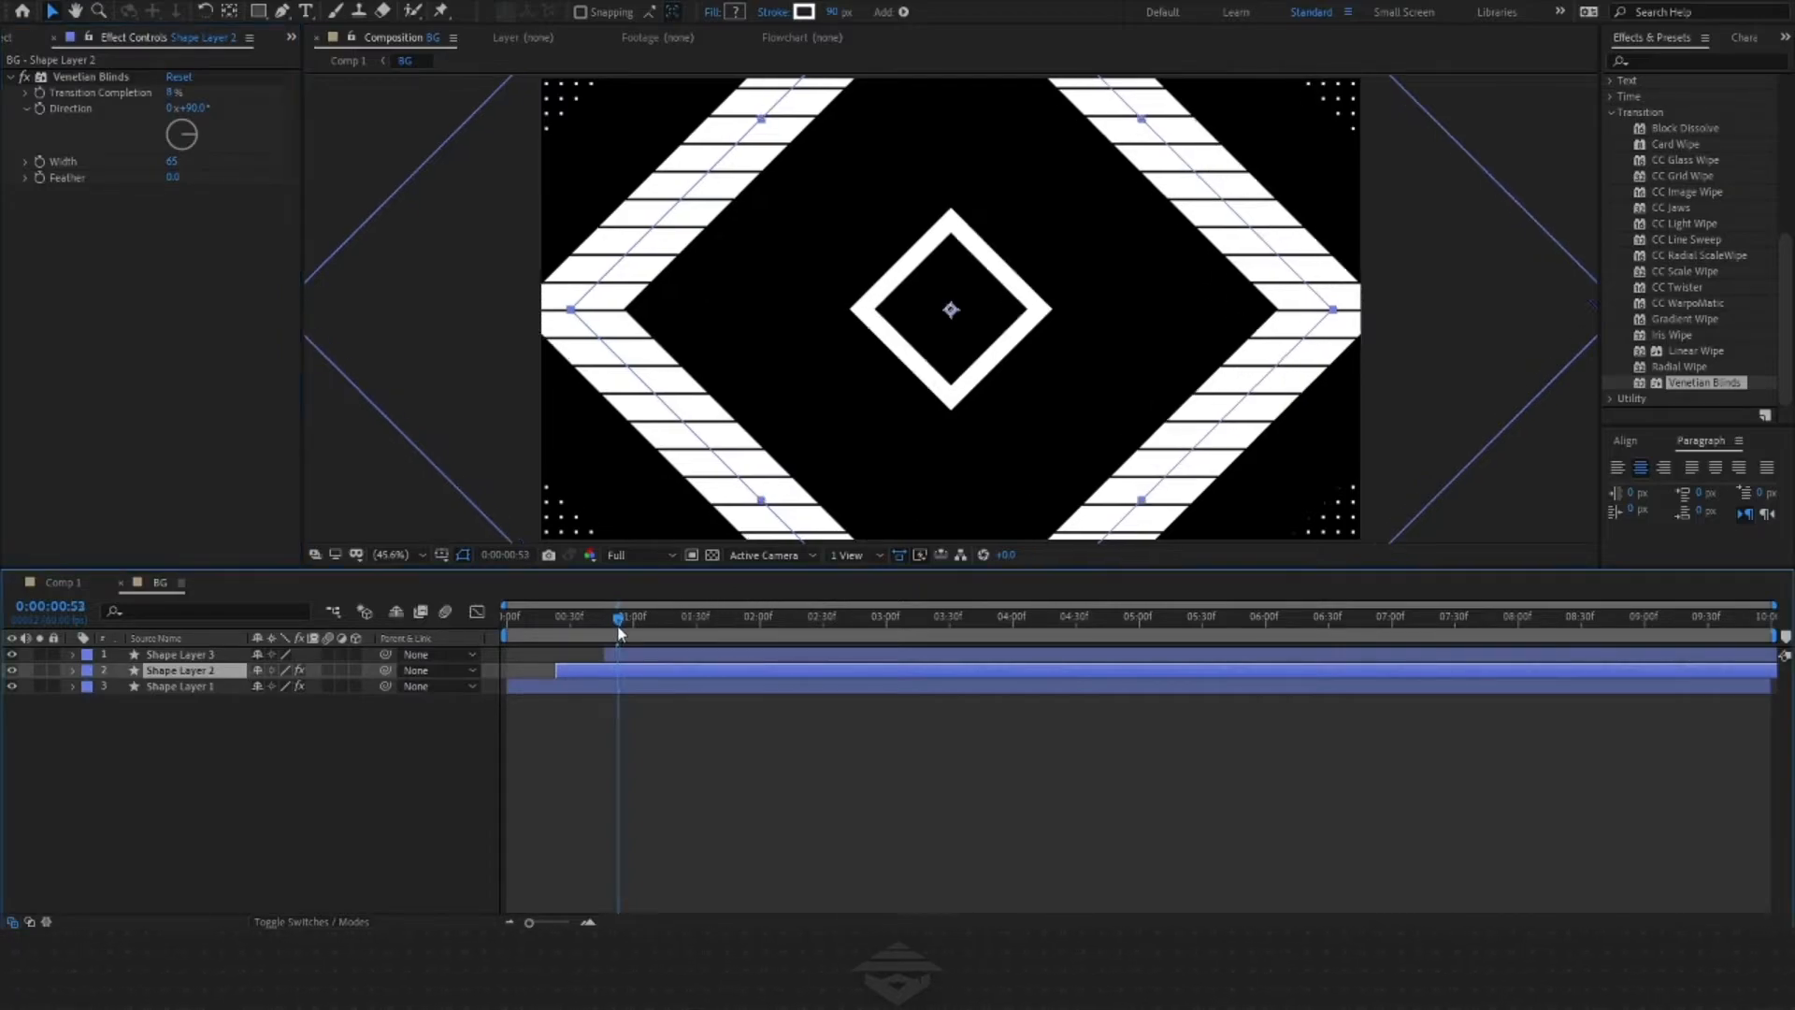
# Copy the text layer from Comp 1 and paste it above the shape layers in the BG composition
pyautogui.moveTo(616, 619); pyautogui.dragTo(662, 619)
pyautogui.click(658, 658)
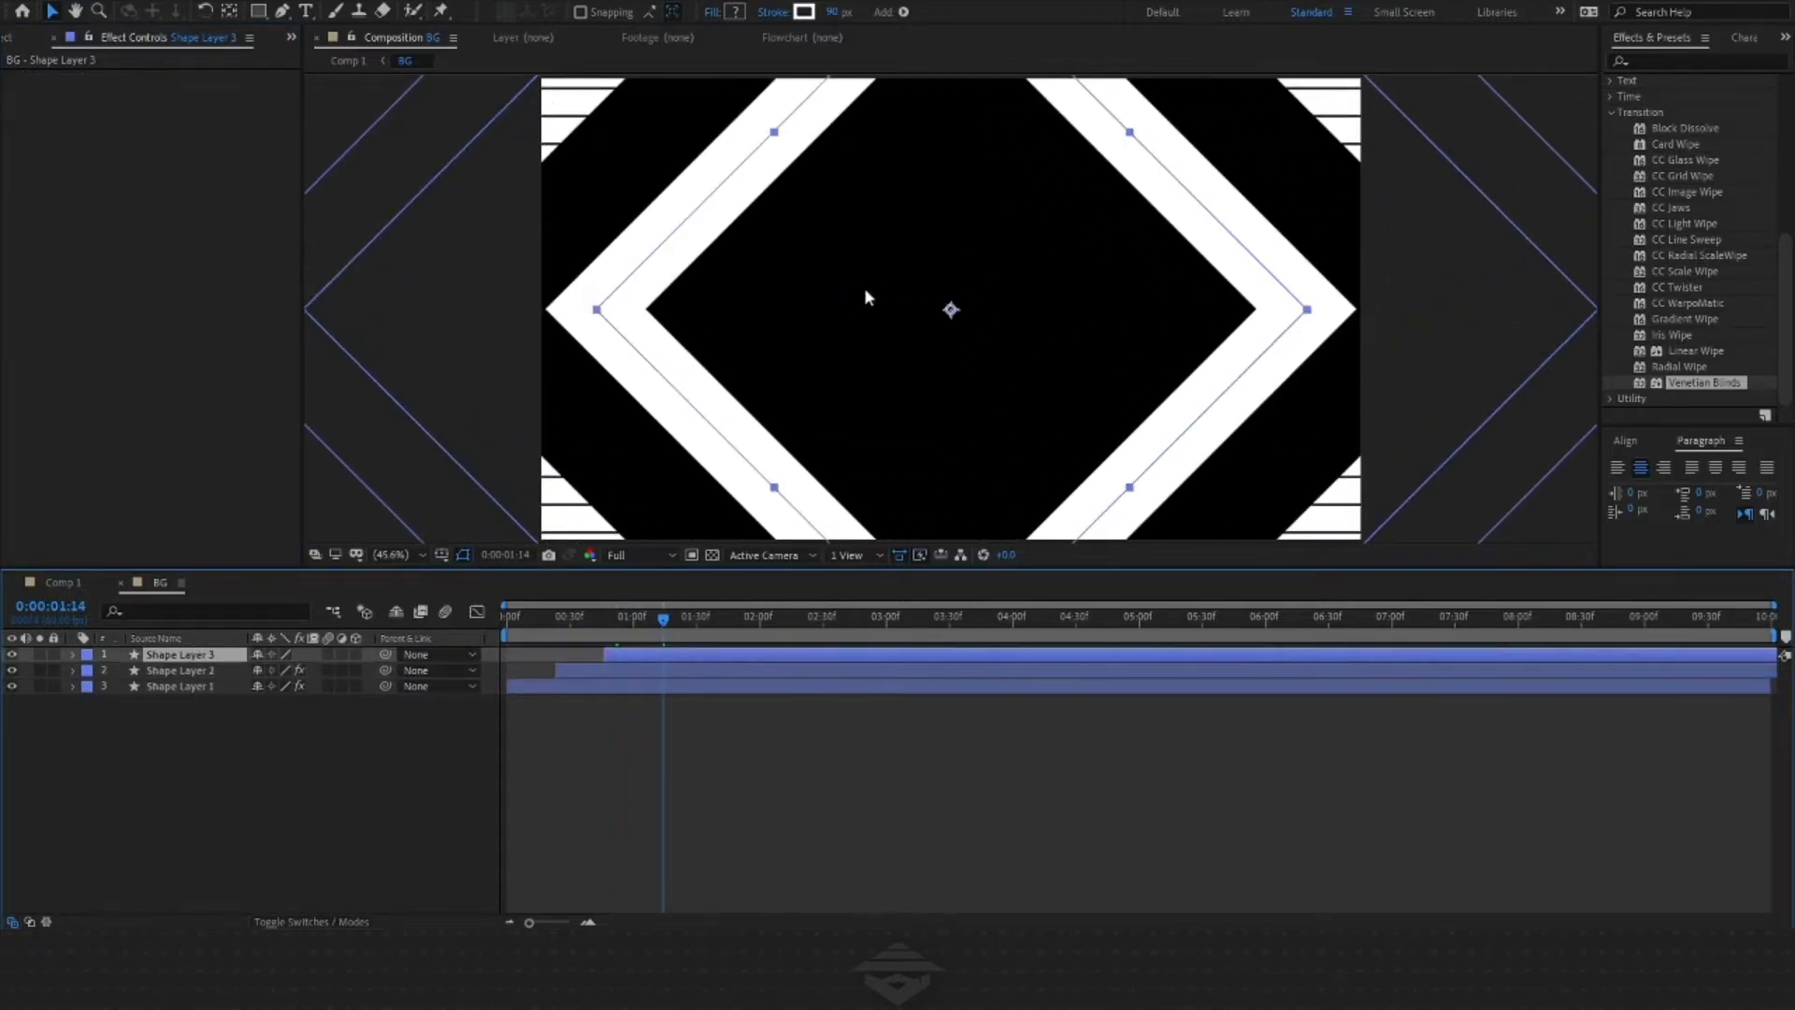
pyautogui.click(62, 583)
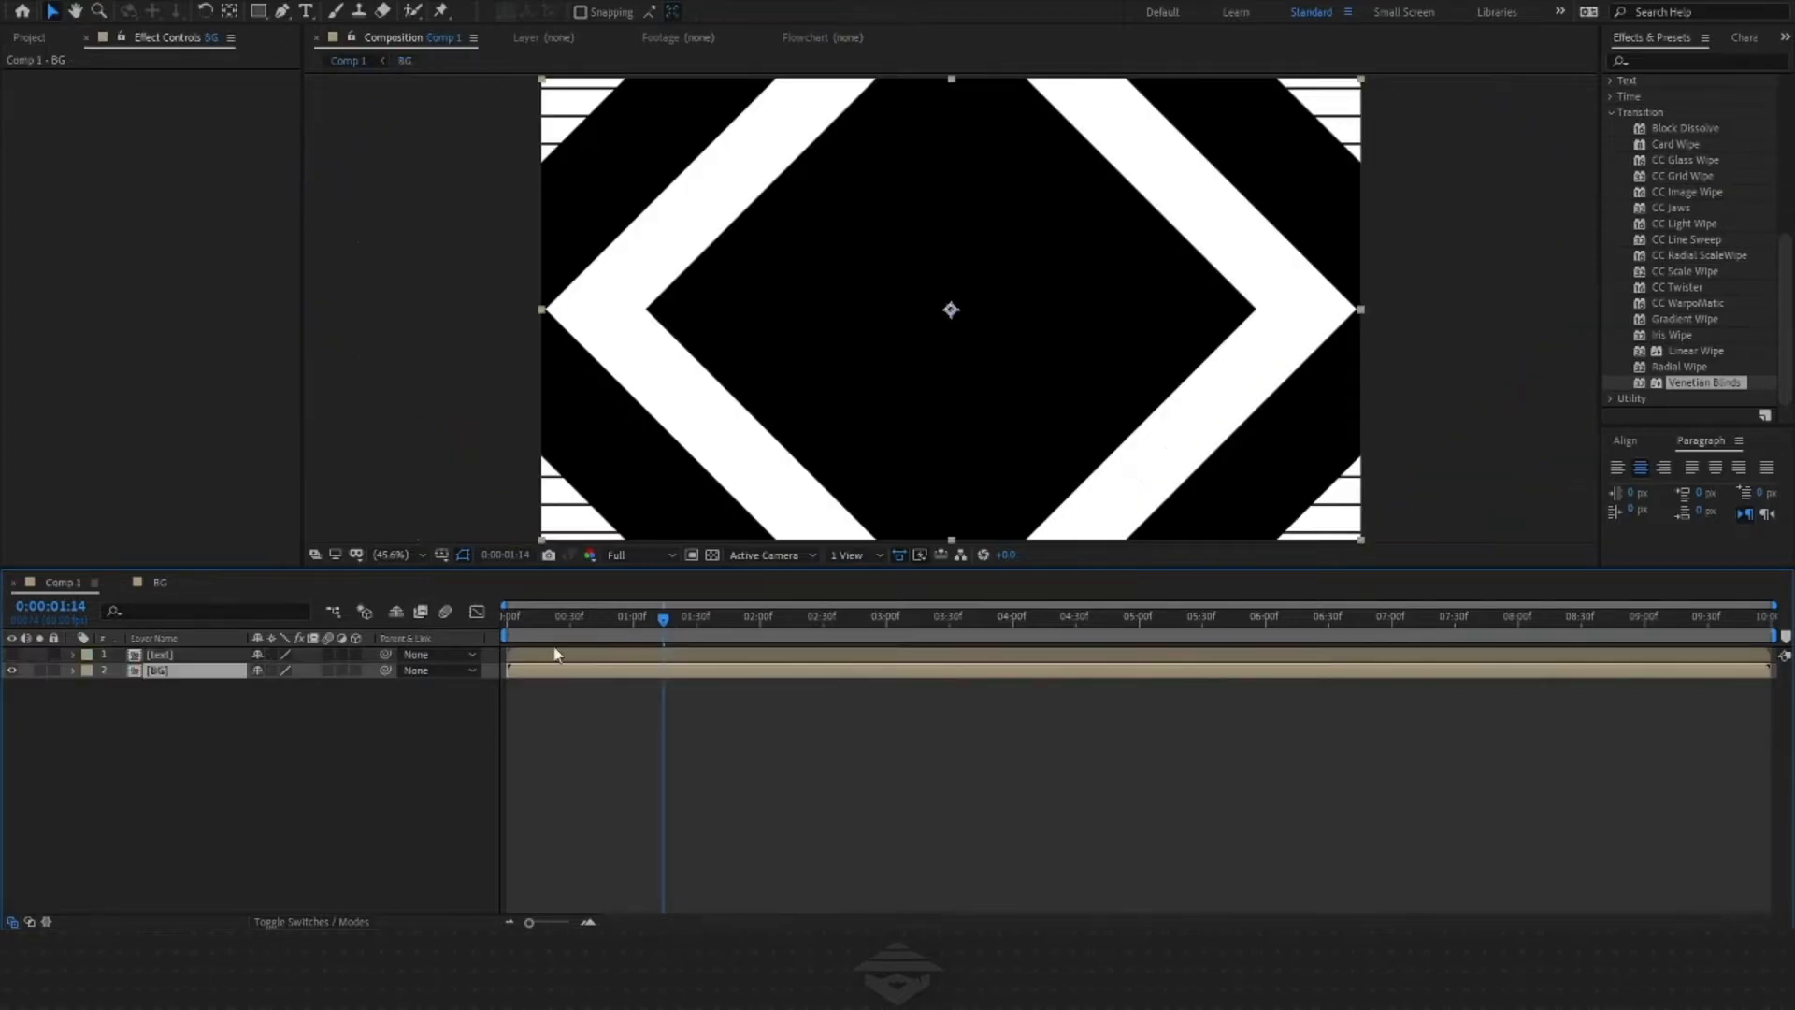
pyautogui.click(194, 656)
pyautogui.hotkey('ctrl', 'c')
pyautogui.click(160, 582)
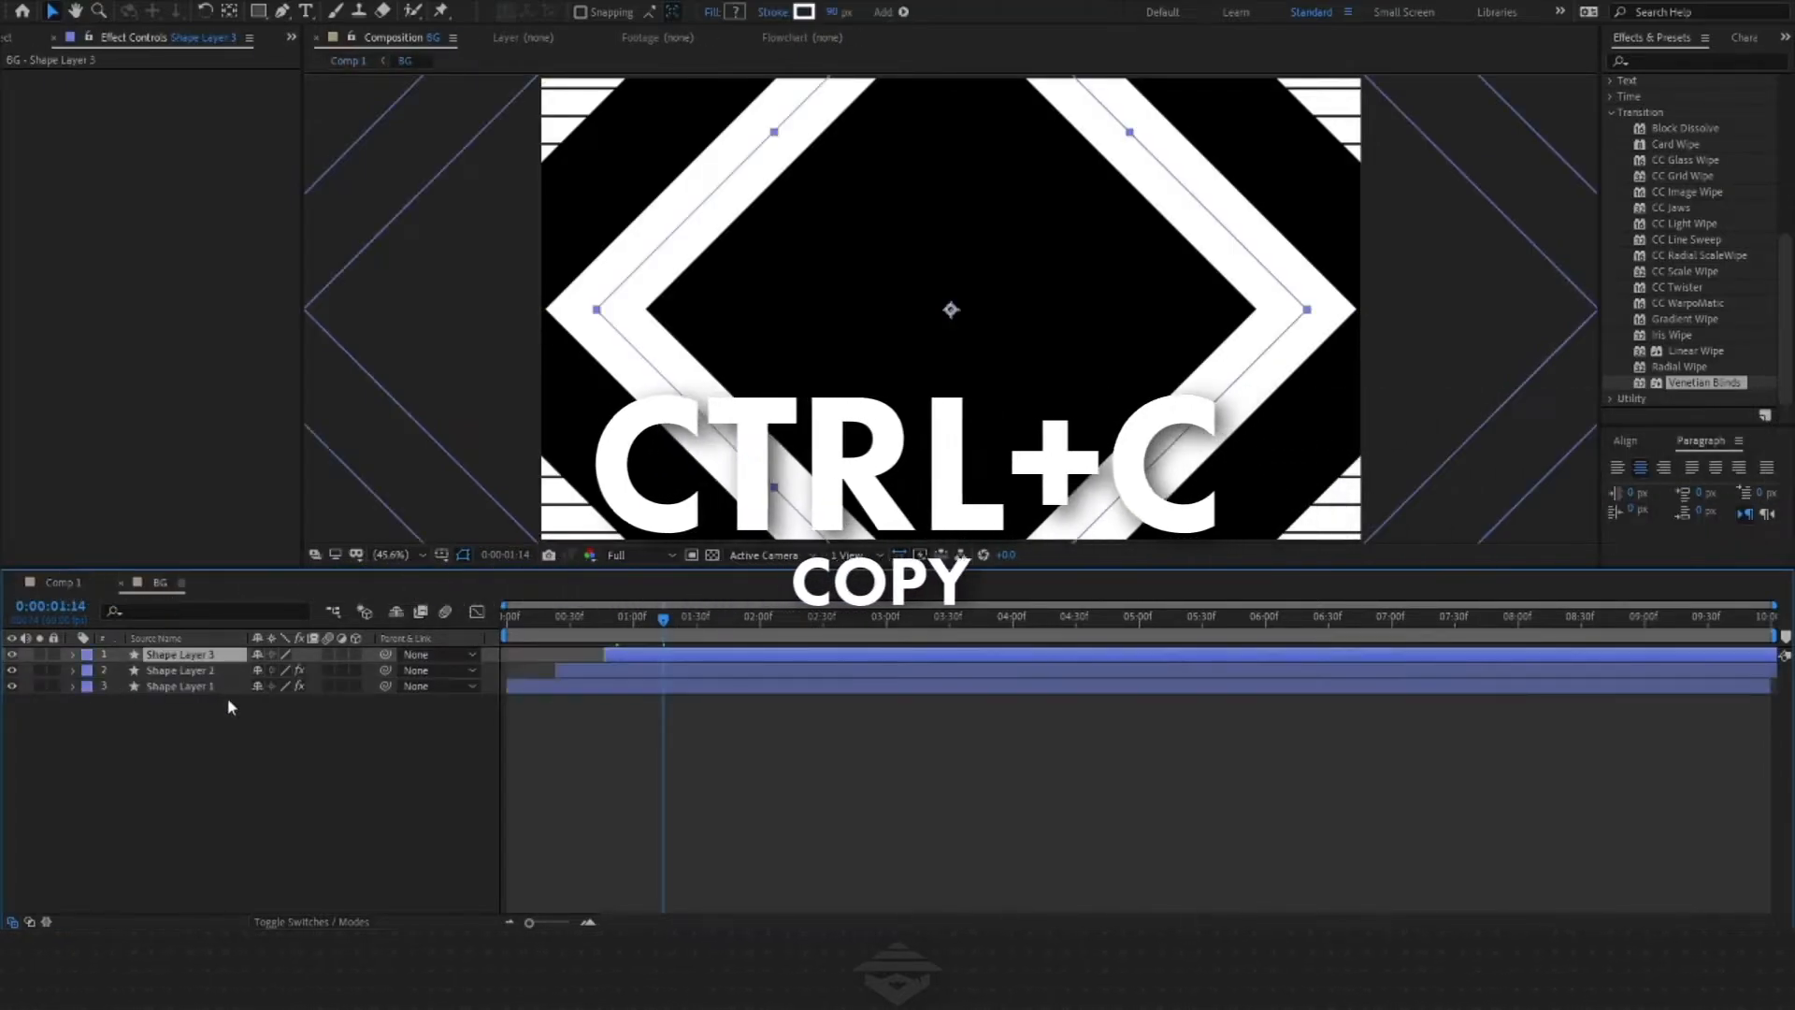
pyautogui.click(245, 742)
pyautogui.hotkey('ctrl', 'v')
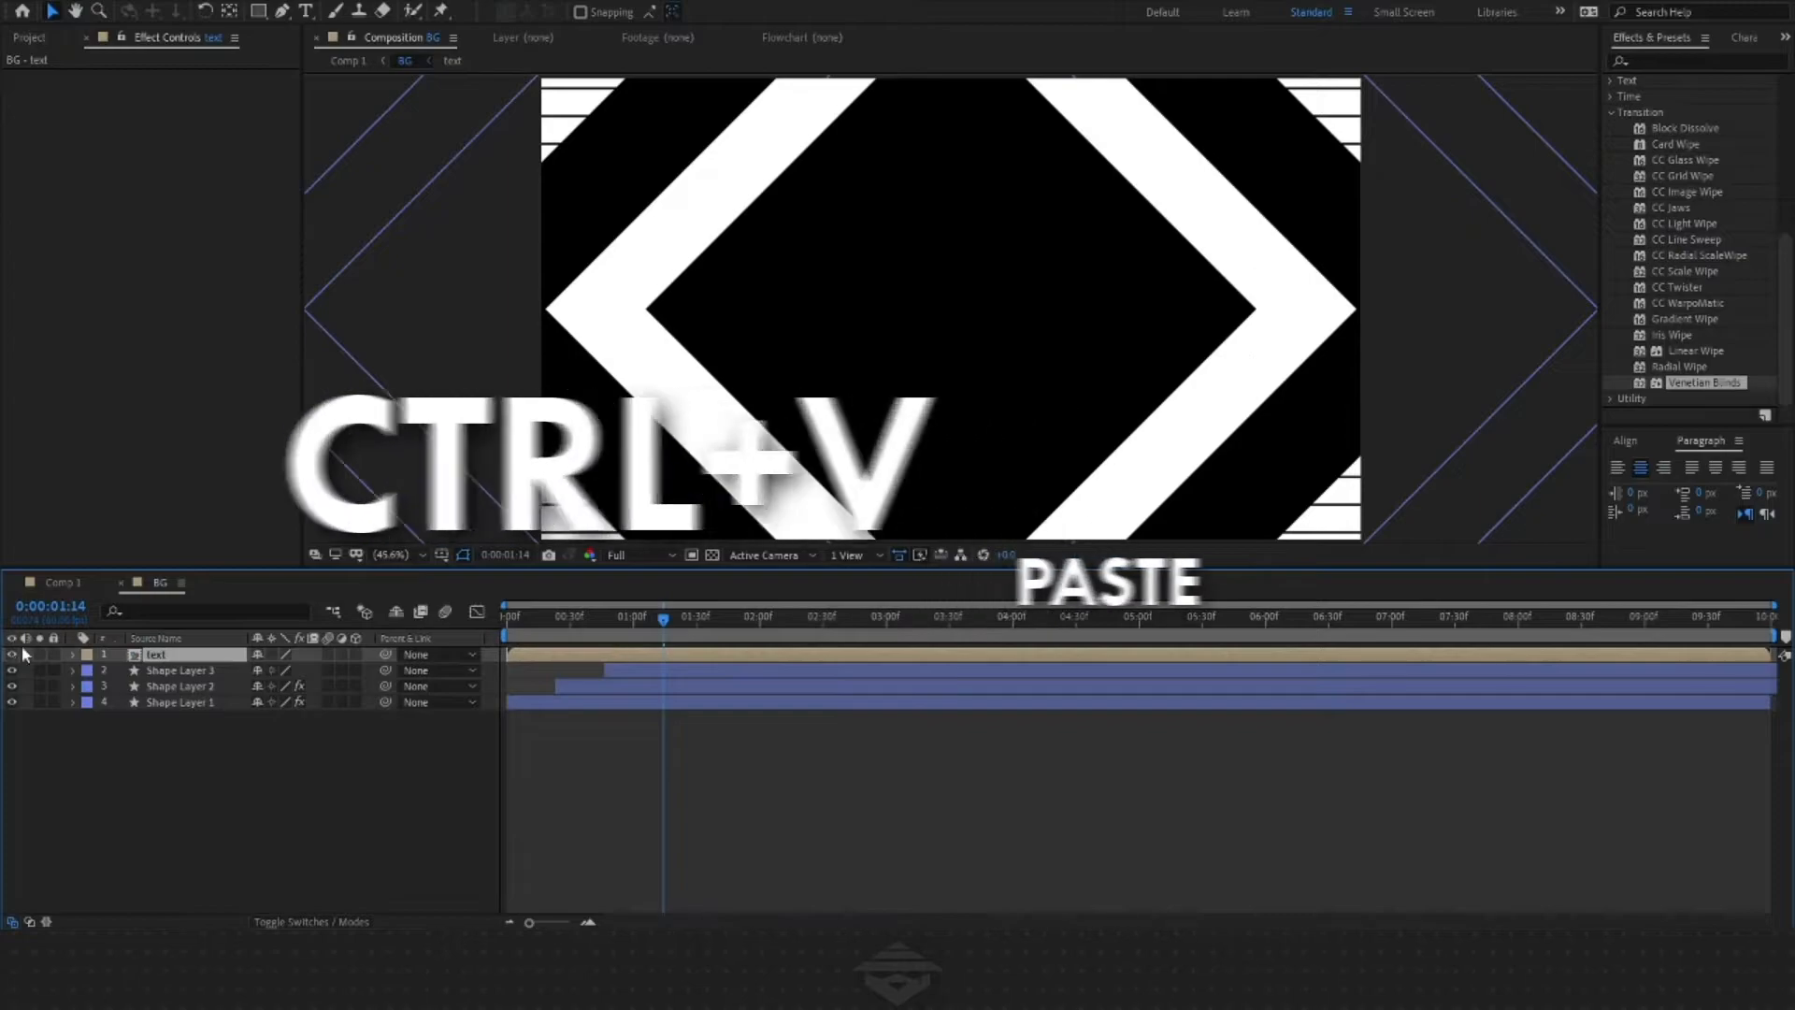
# Change Shape Layer 2's stroke color to the title's red, FD1F1F
pyautogui.moveTo(664, 620); pyautogui.dragTo(622, 643)
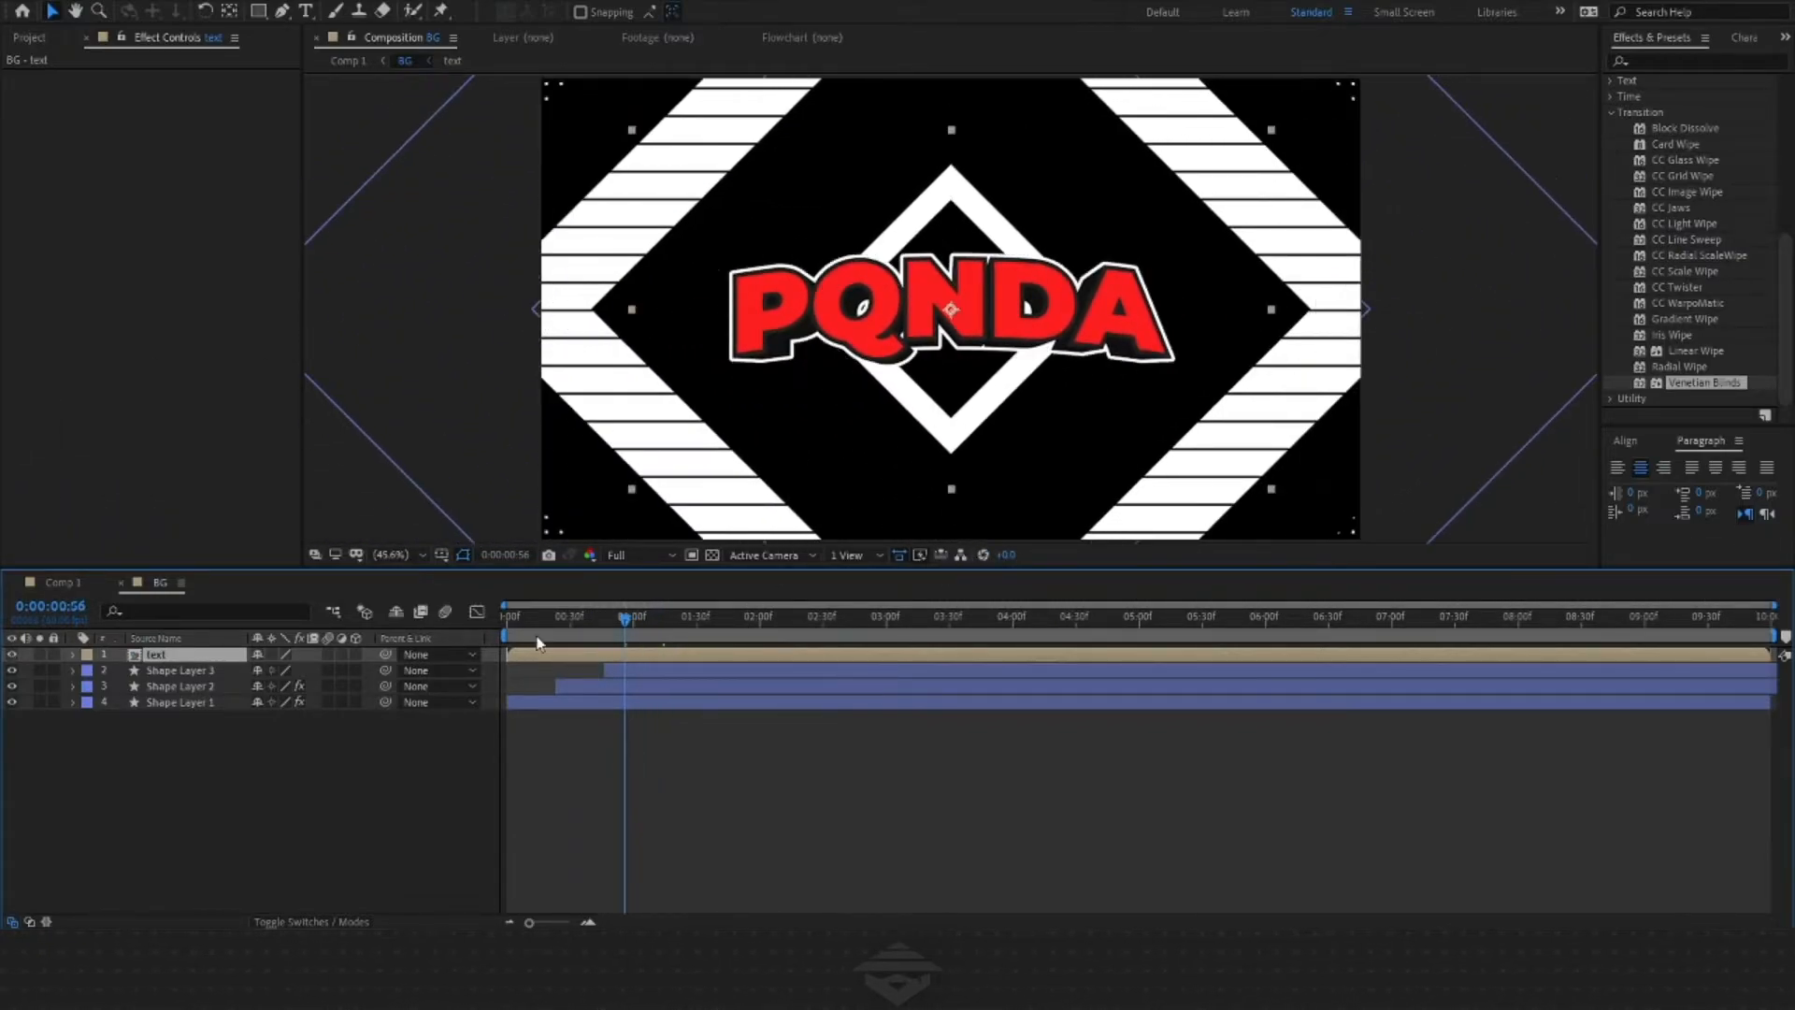
pyautogui.click(578, 685)
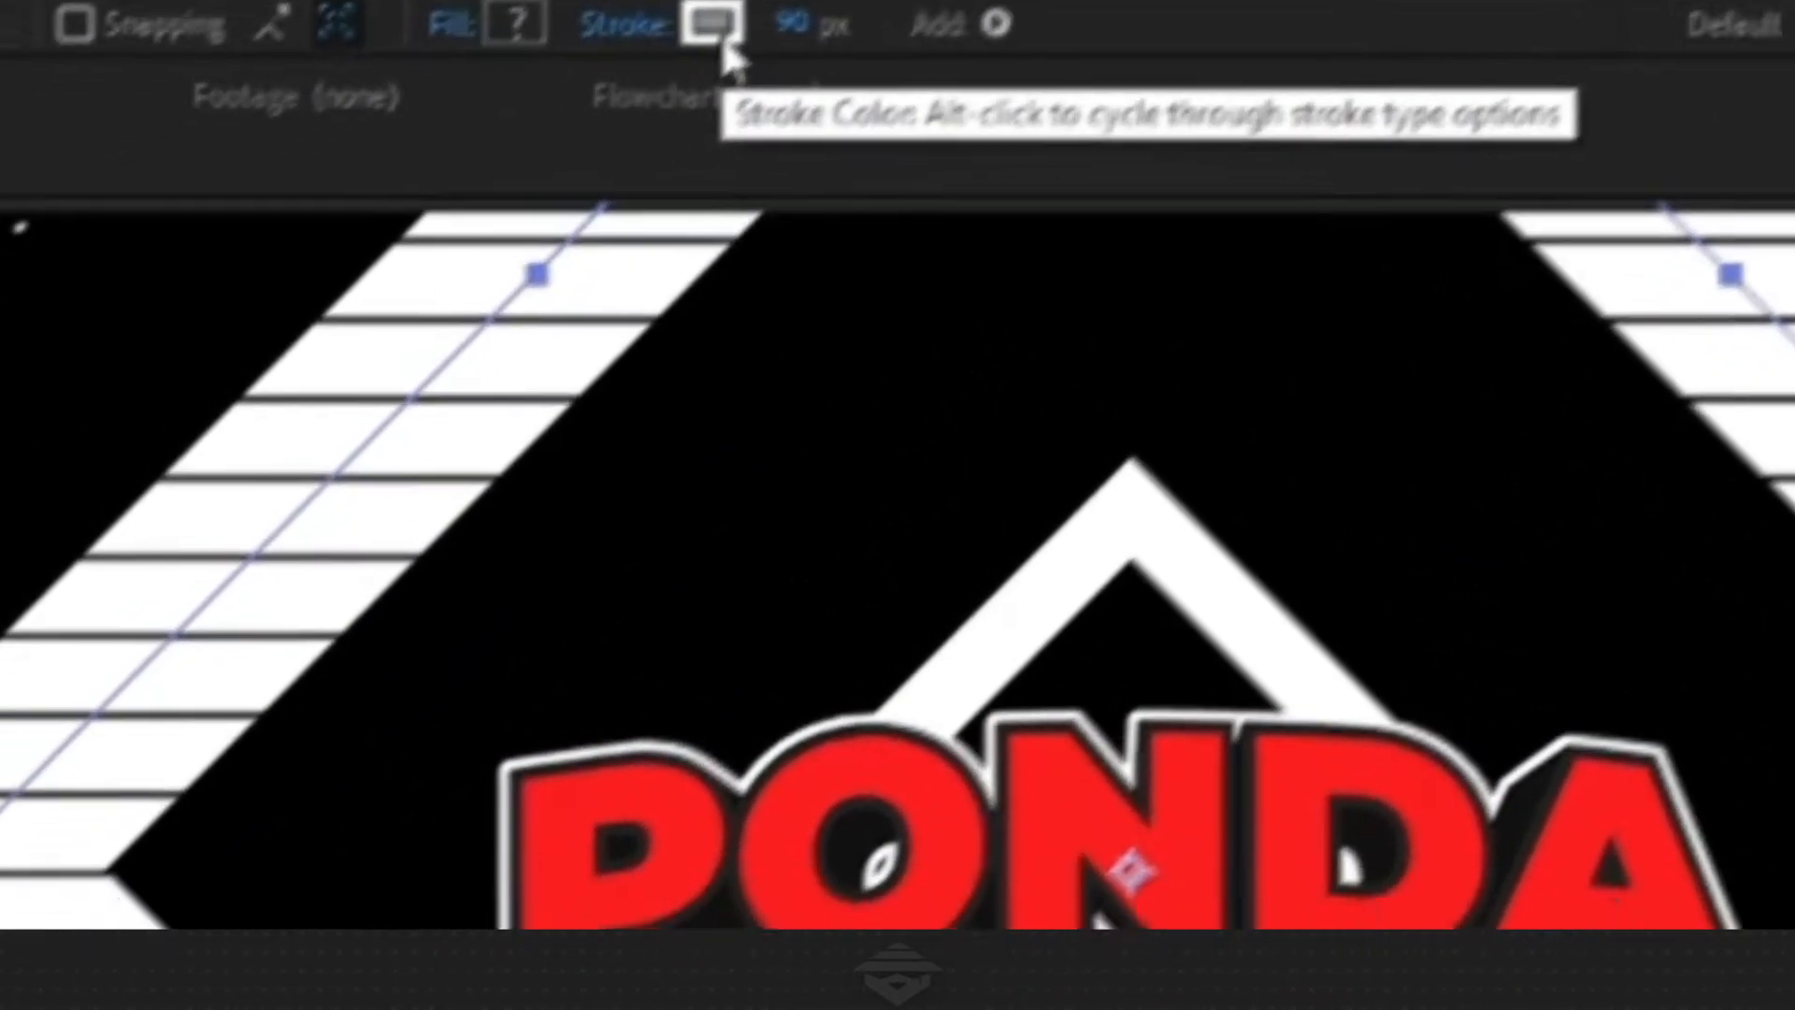
pyautogui.click(641, 96)
pyautogui.click(182, 812)
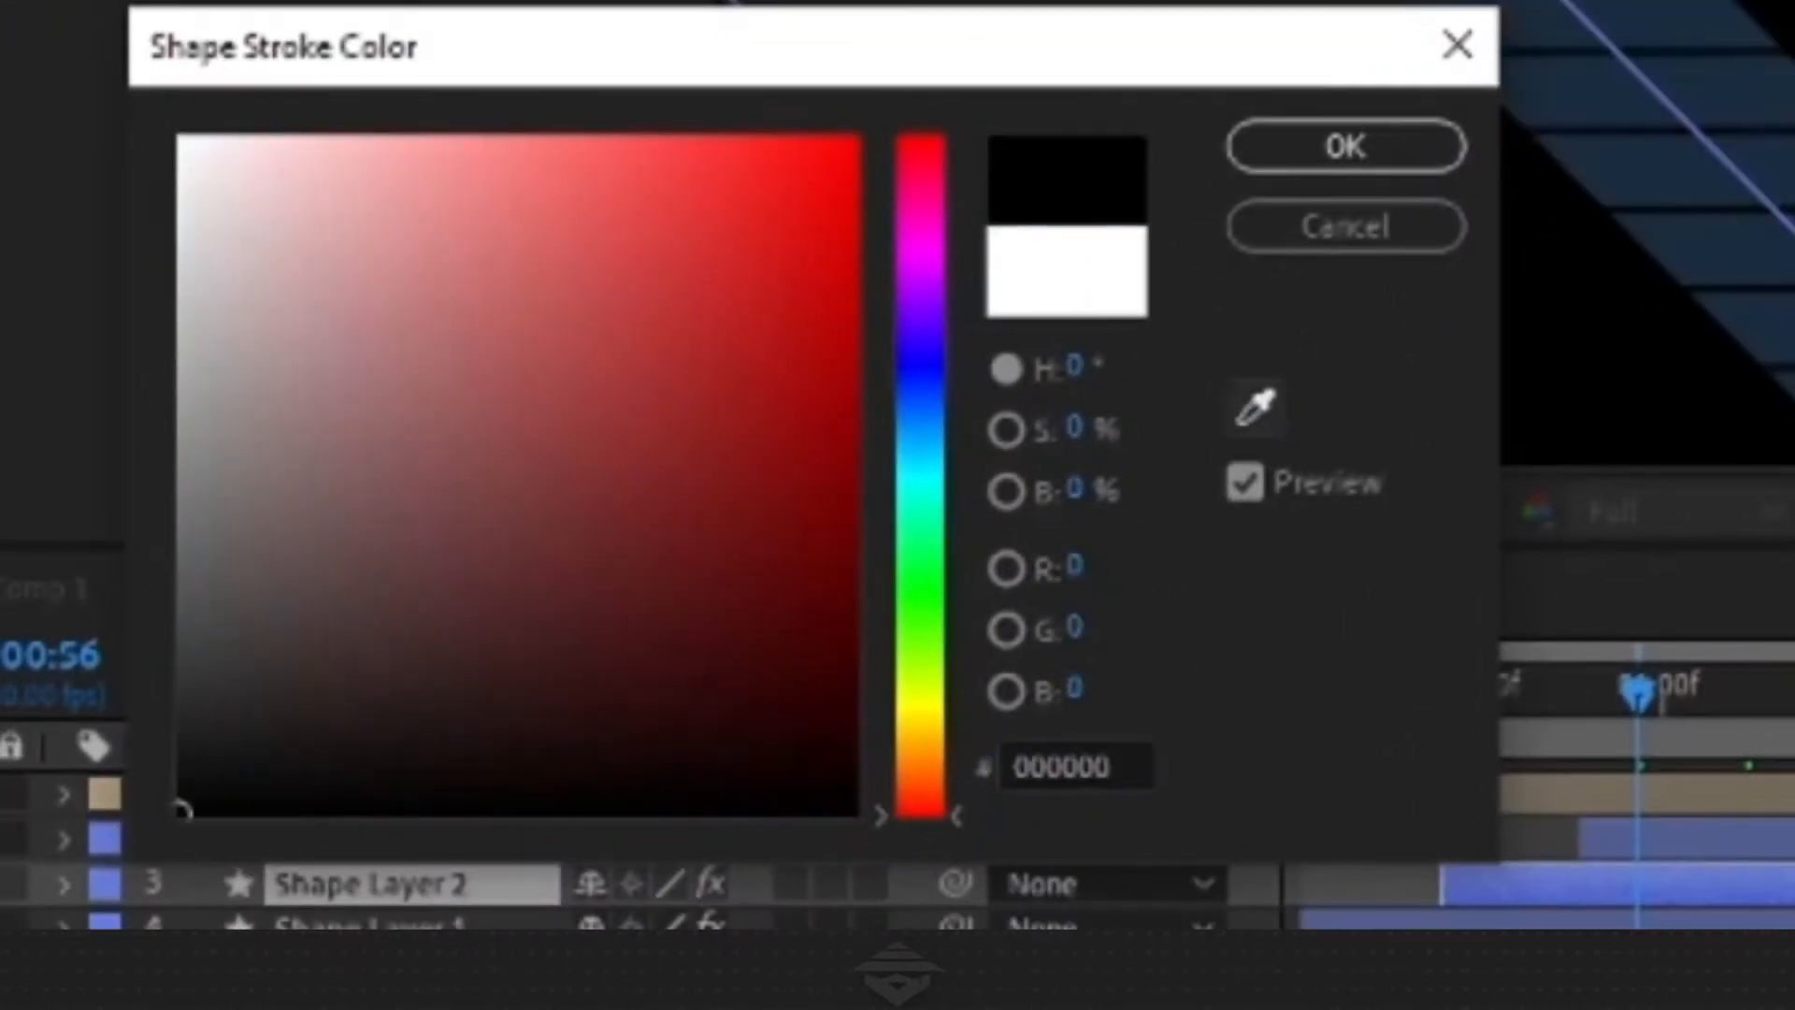
pyautogui.click(772, 142)
pyautogui.click(180, 728)
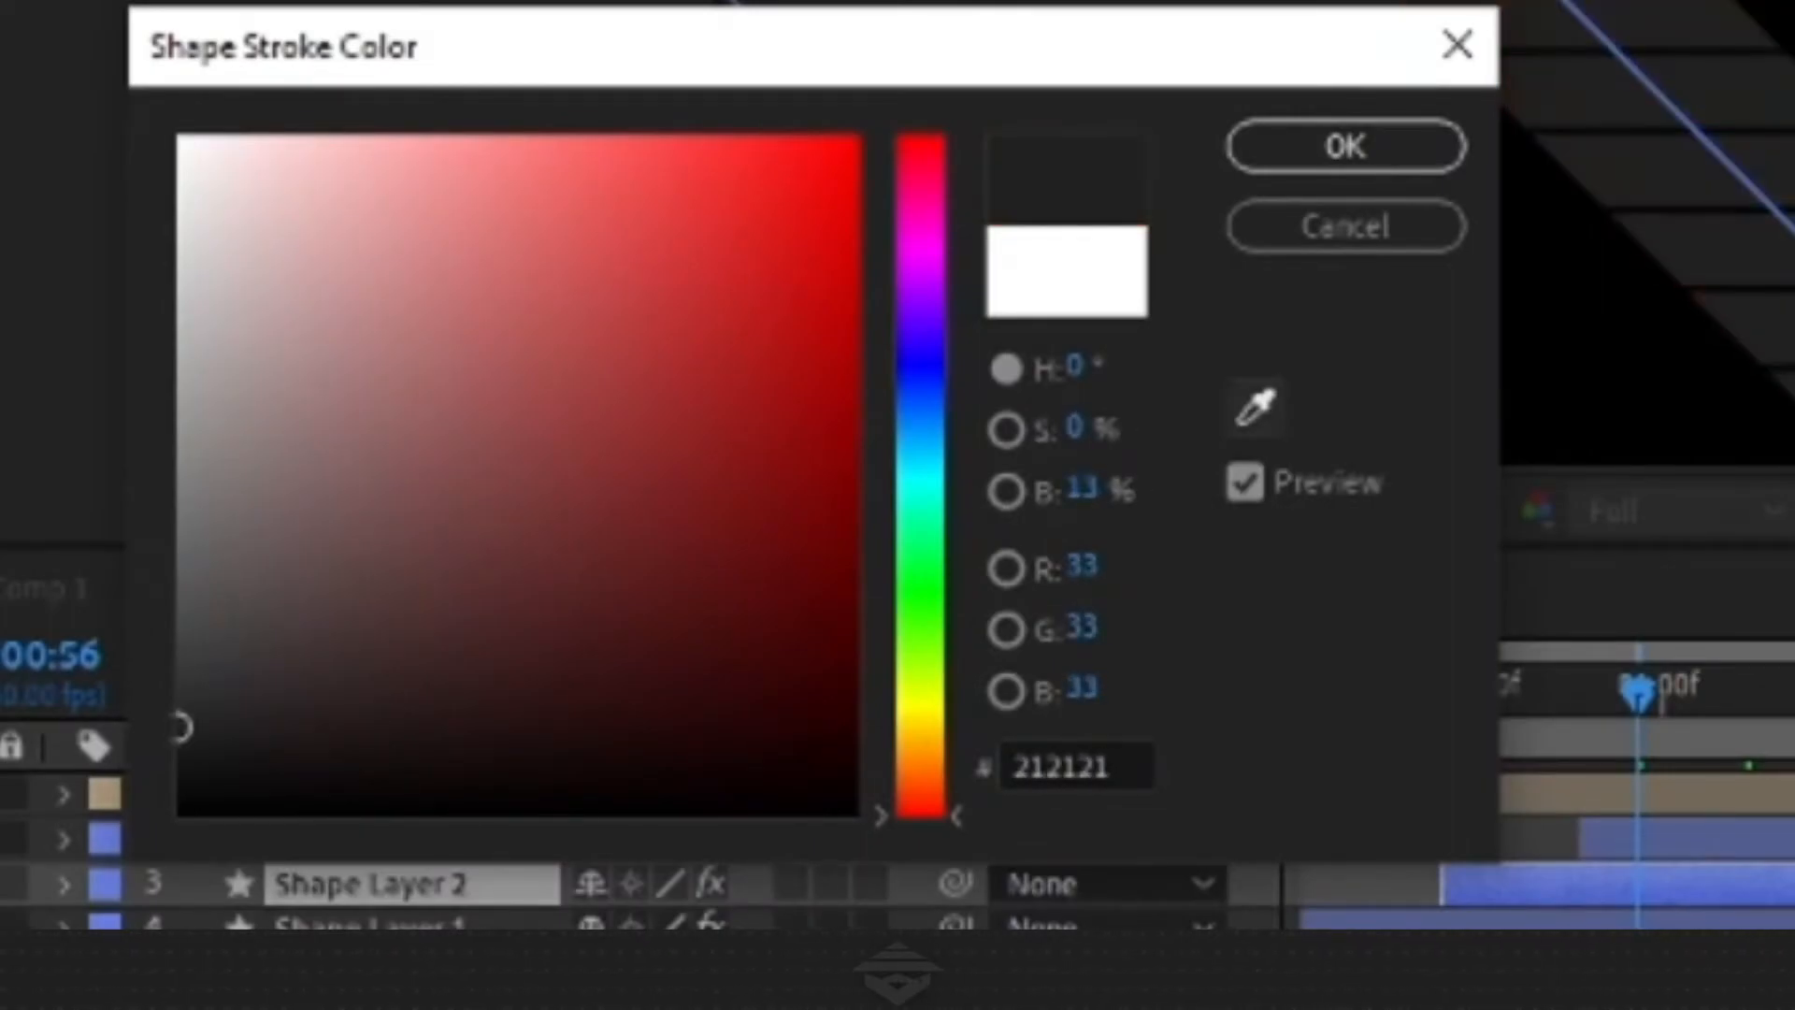
pyautogui.click(757, 147)
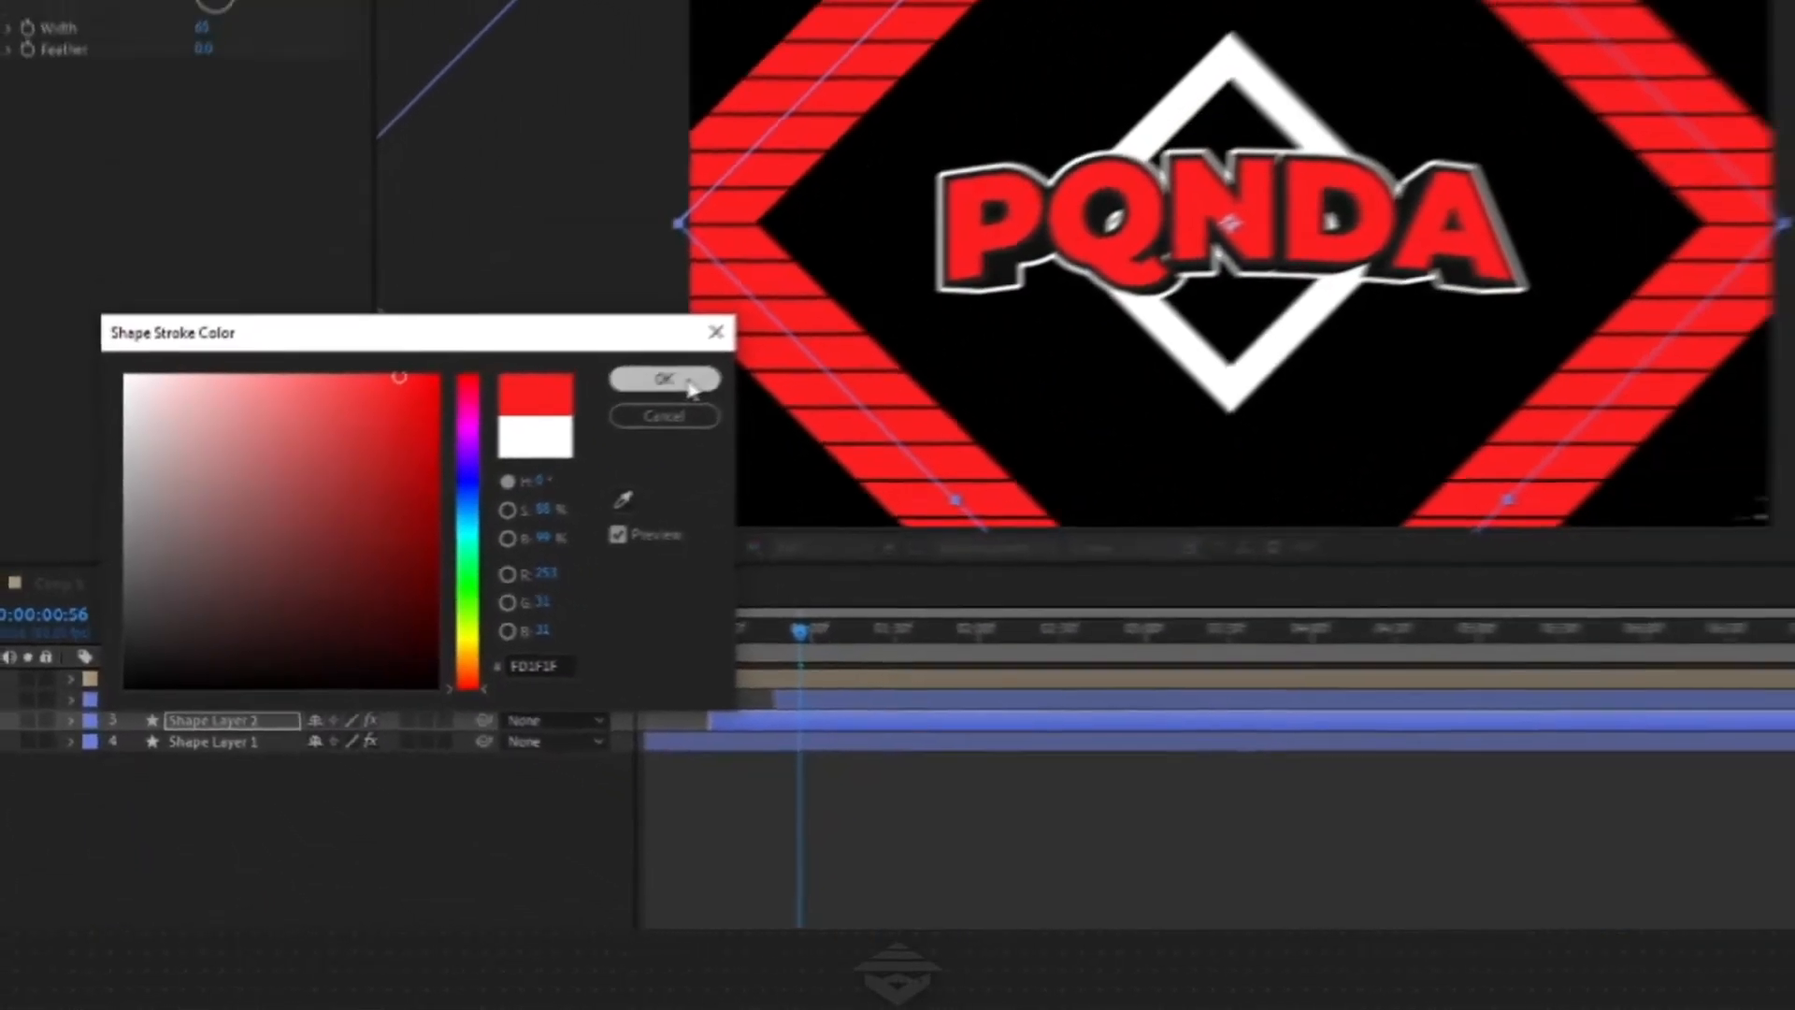
pyautogui.click(1347, 146)
# Change Shape Layer 3's stroke color to the dark grey 212121
pyautogui.moveTo(626, 639); pyautogui.dragTo(658, 634)
pyautogui.click(673, 665)
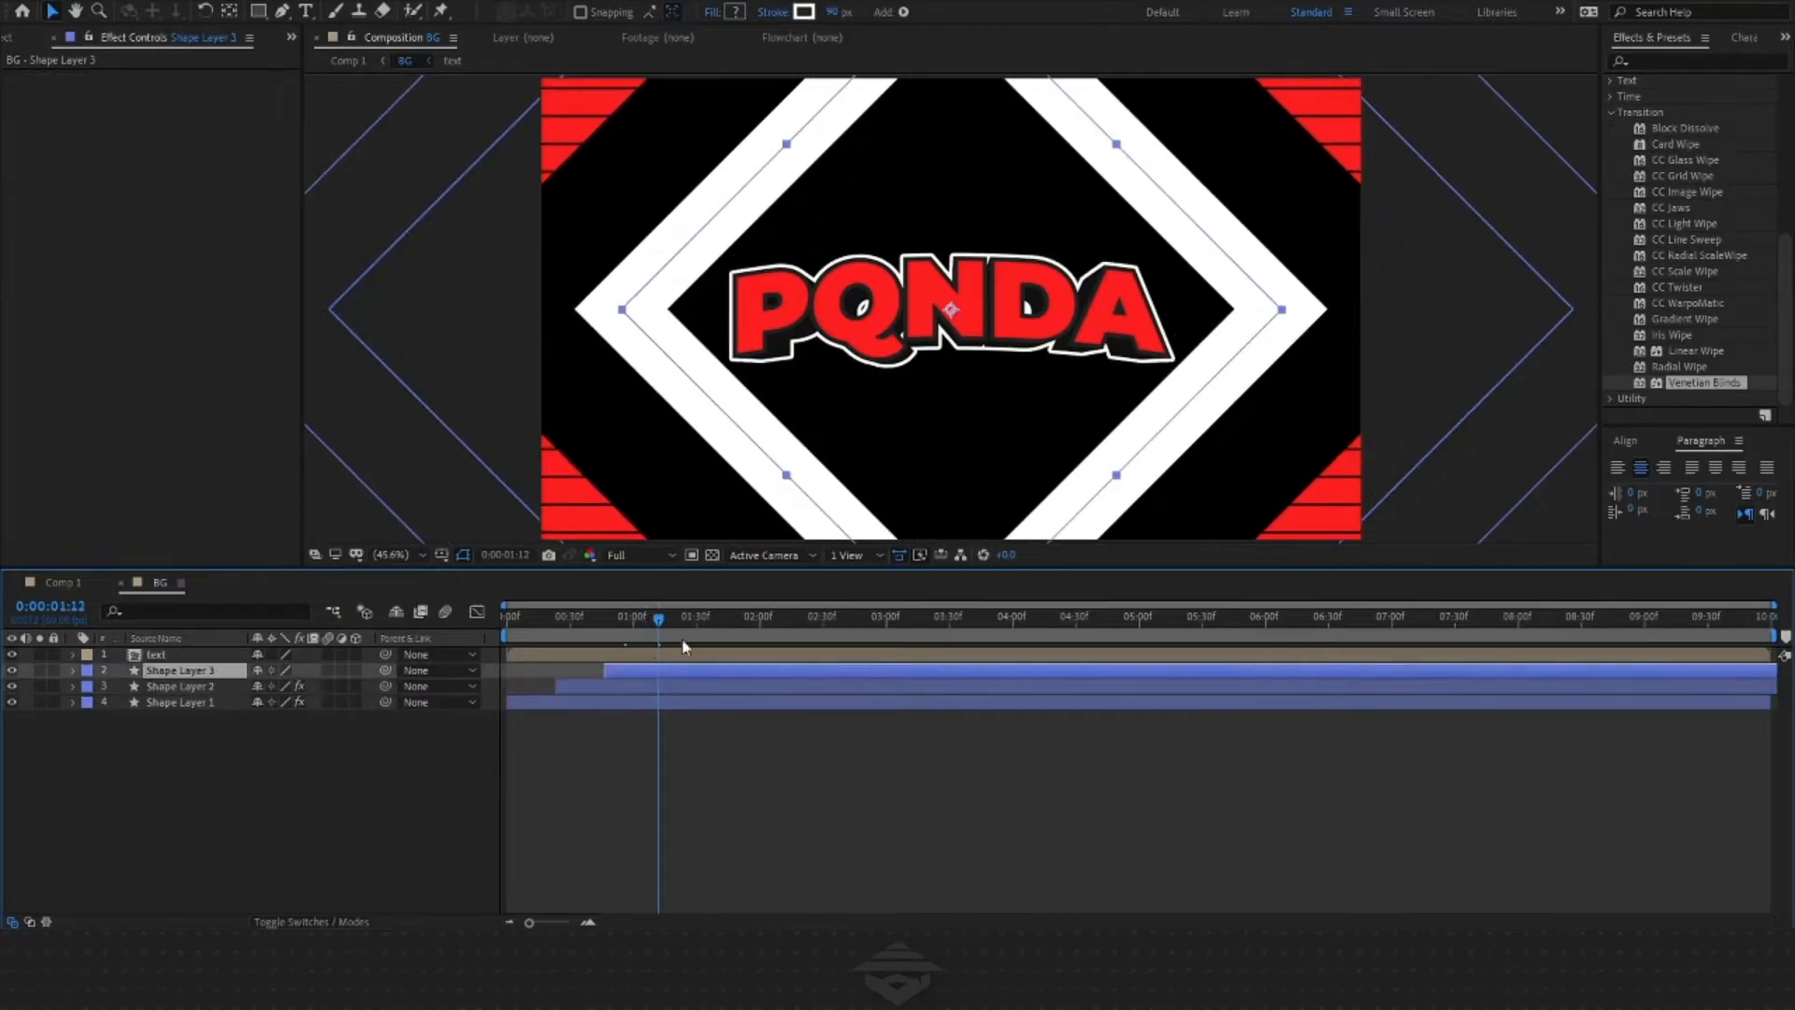
pyautogui.click(786, 17)
pyautogui.click(493, 520)
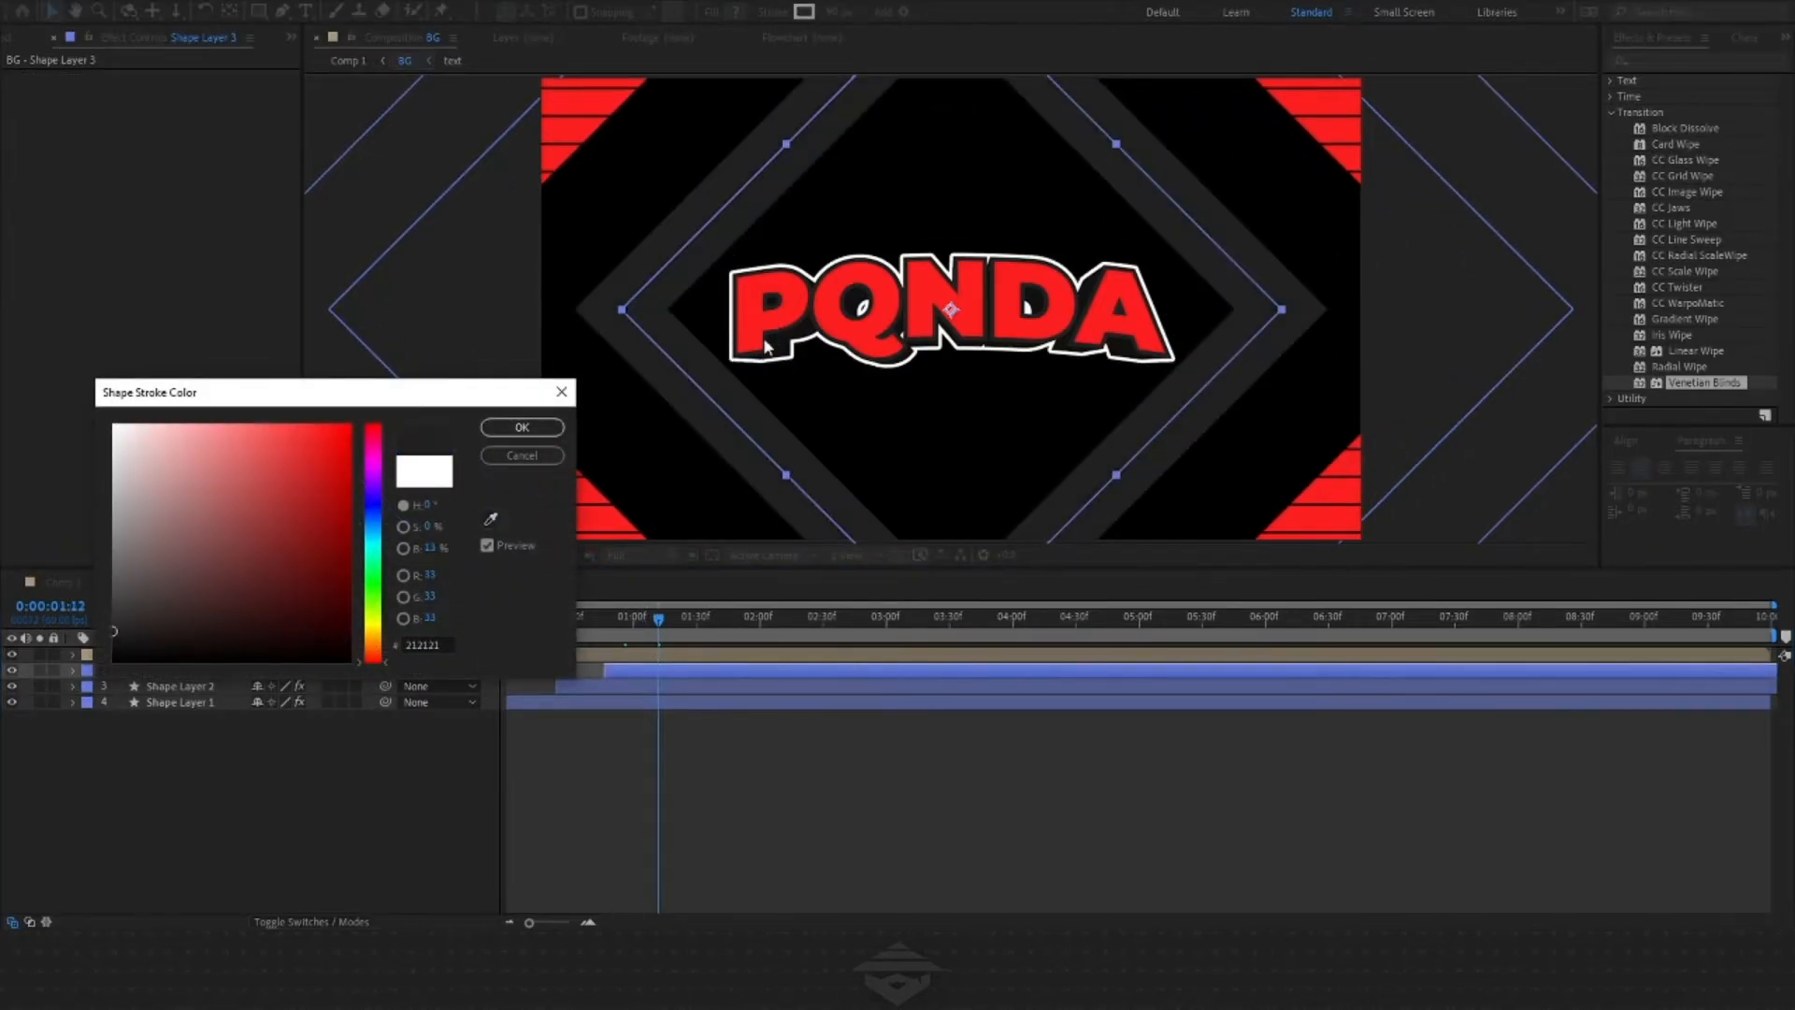
pyautogui.click(522, 427)
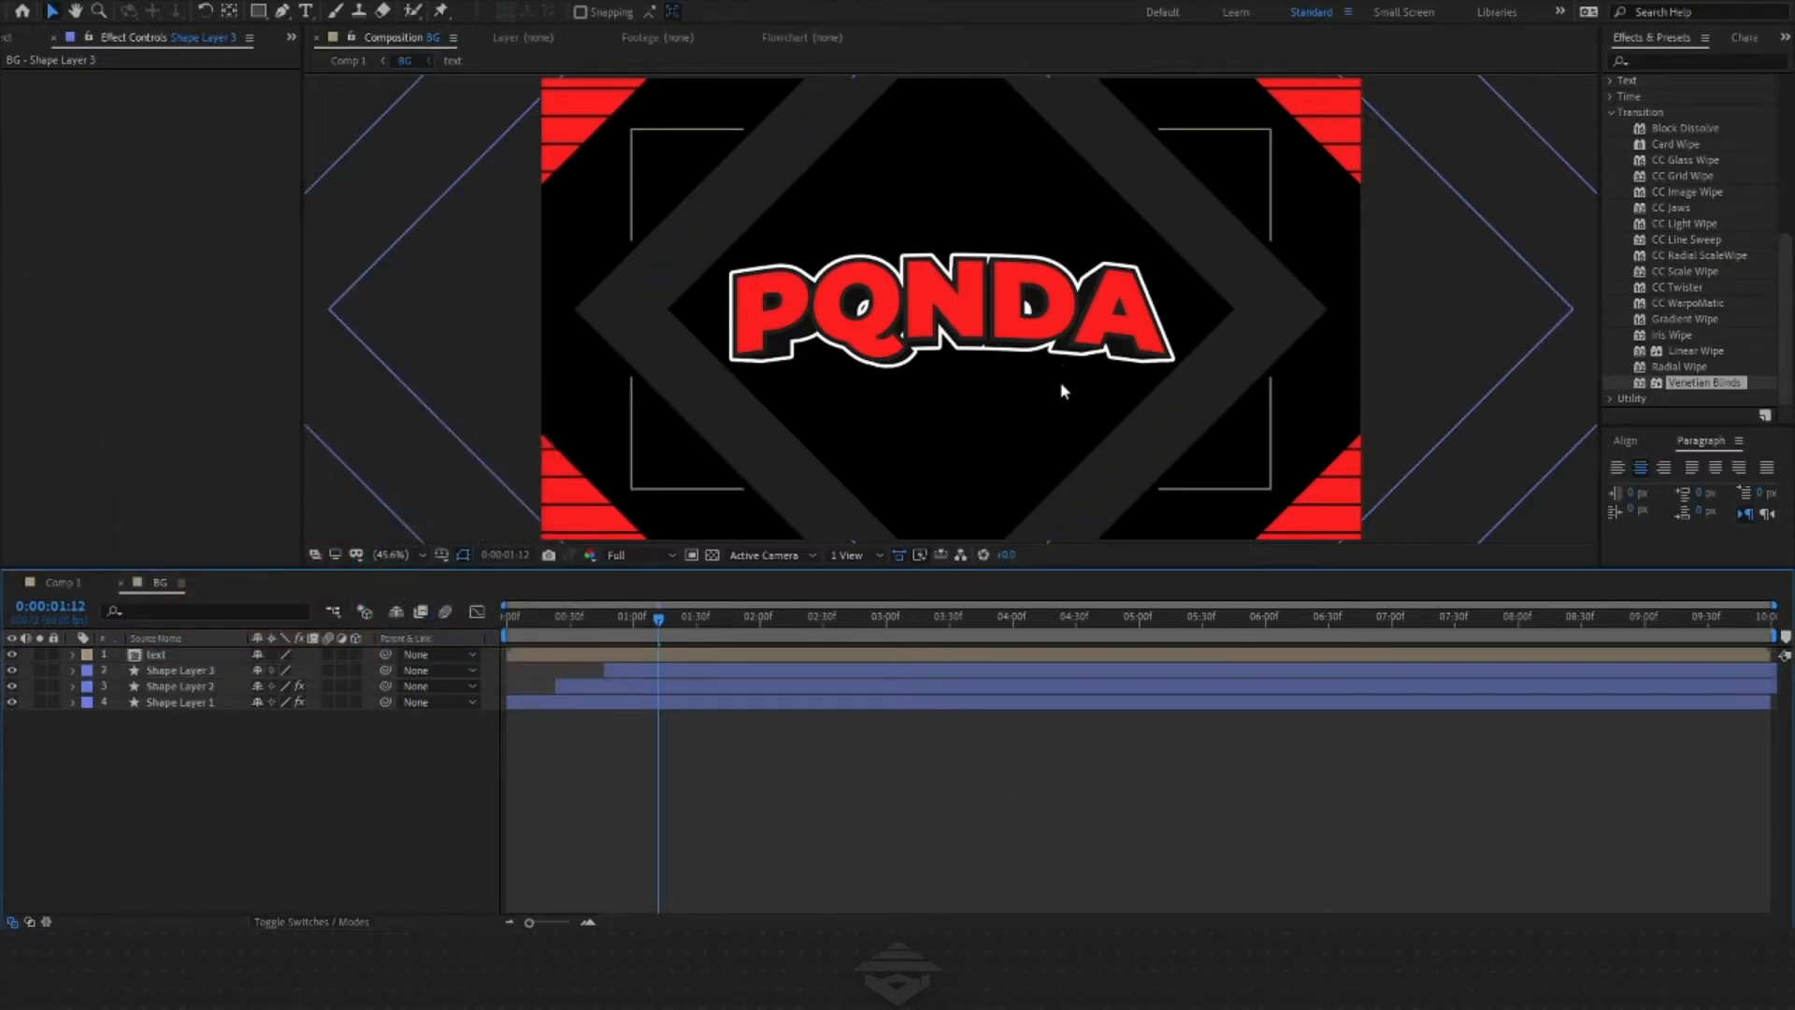
# Delete the pasted text layer from the BG composition and preview the diamond animation
pyautogui.click(638, 655)
pyautogui.press('Delete')
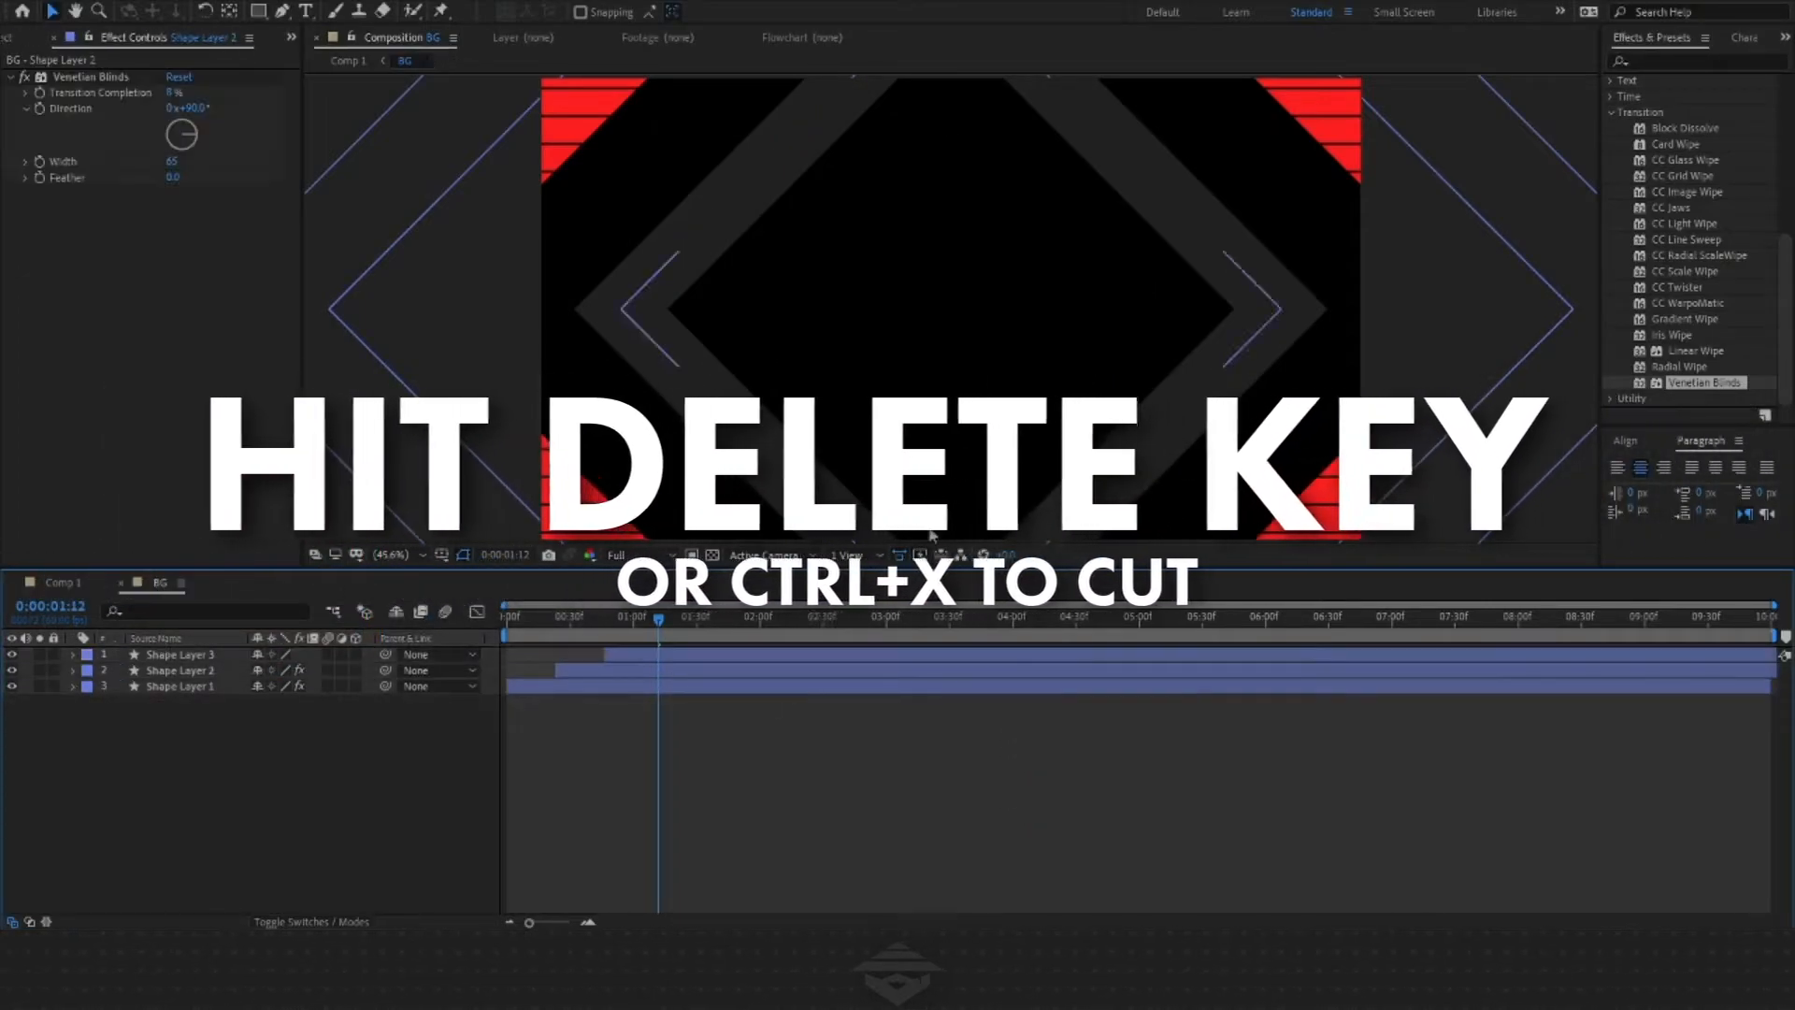
pyautogui.click(539, 632)
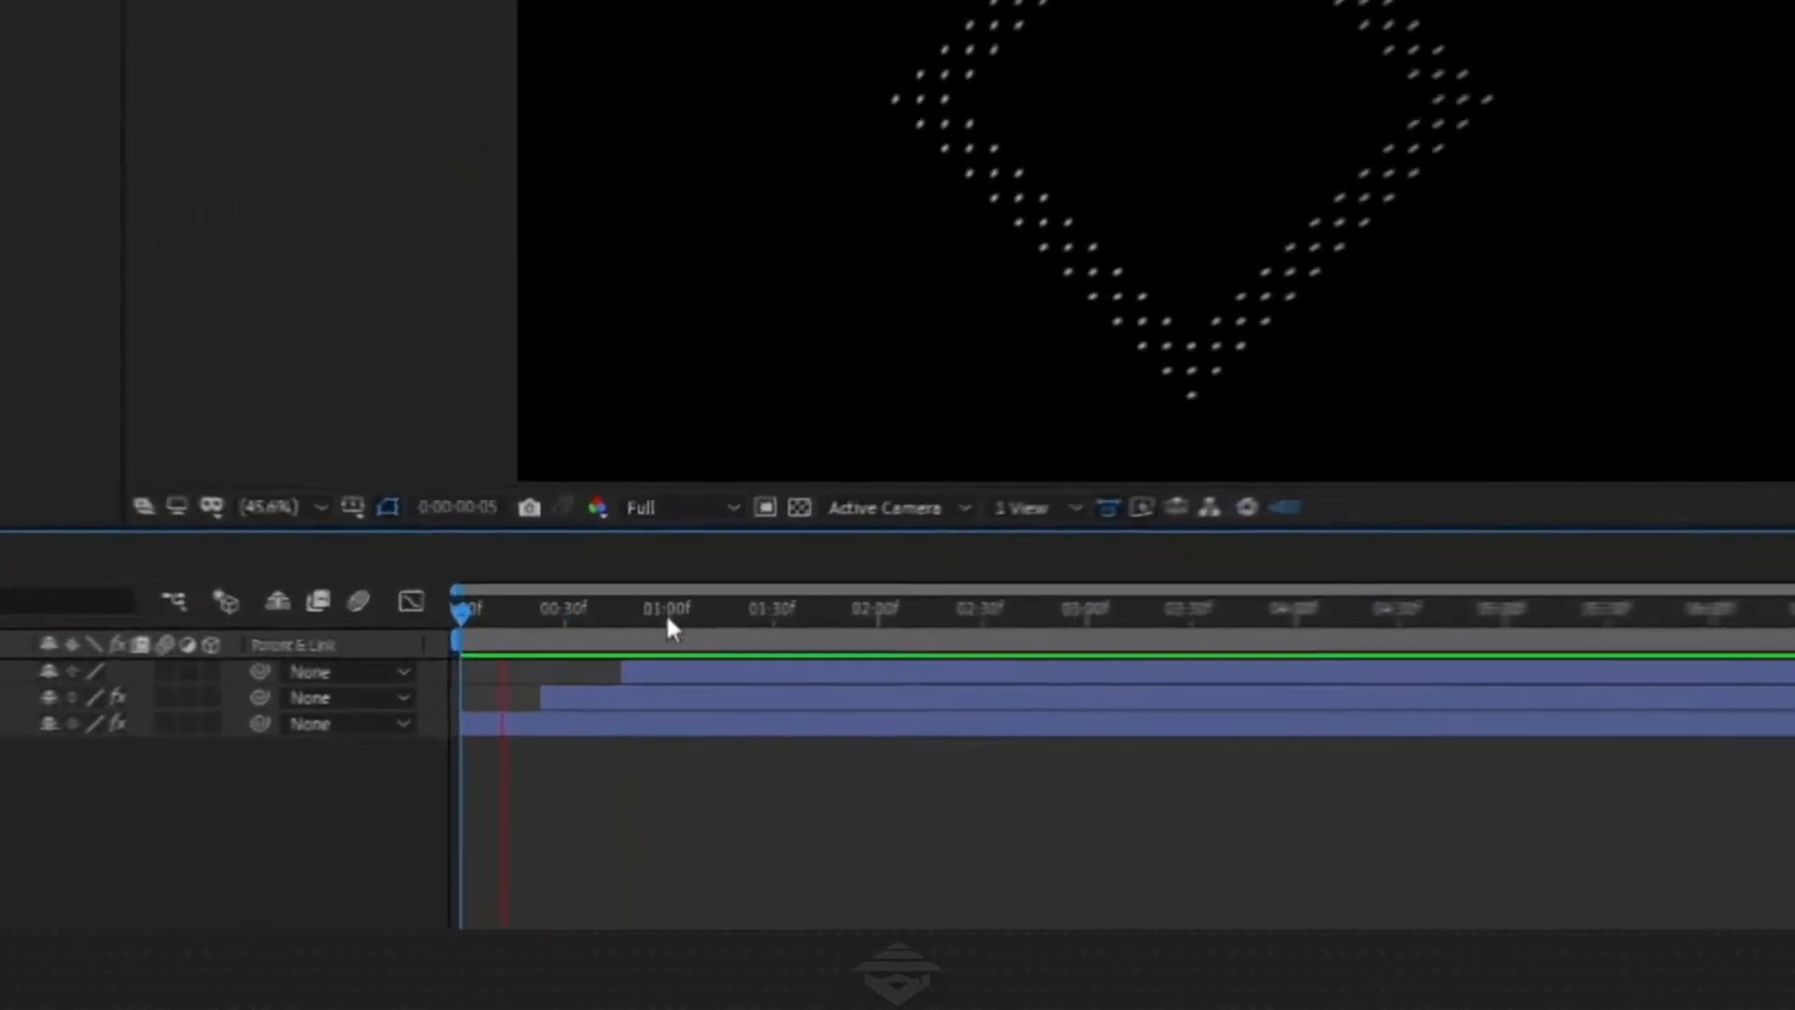
# Lower the preview resolution to Third, play the animation and scrub to 1 second 30 frames
pyautogui.click(654, 508)
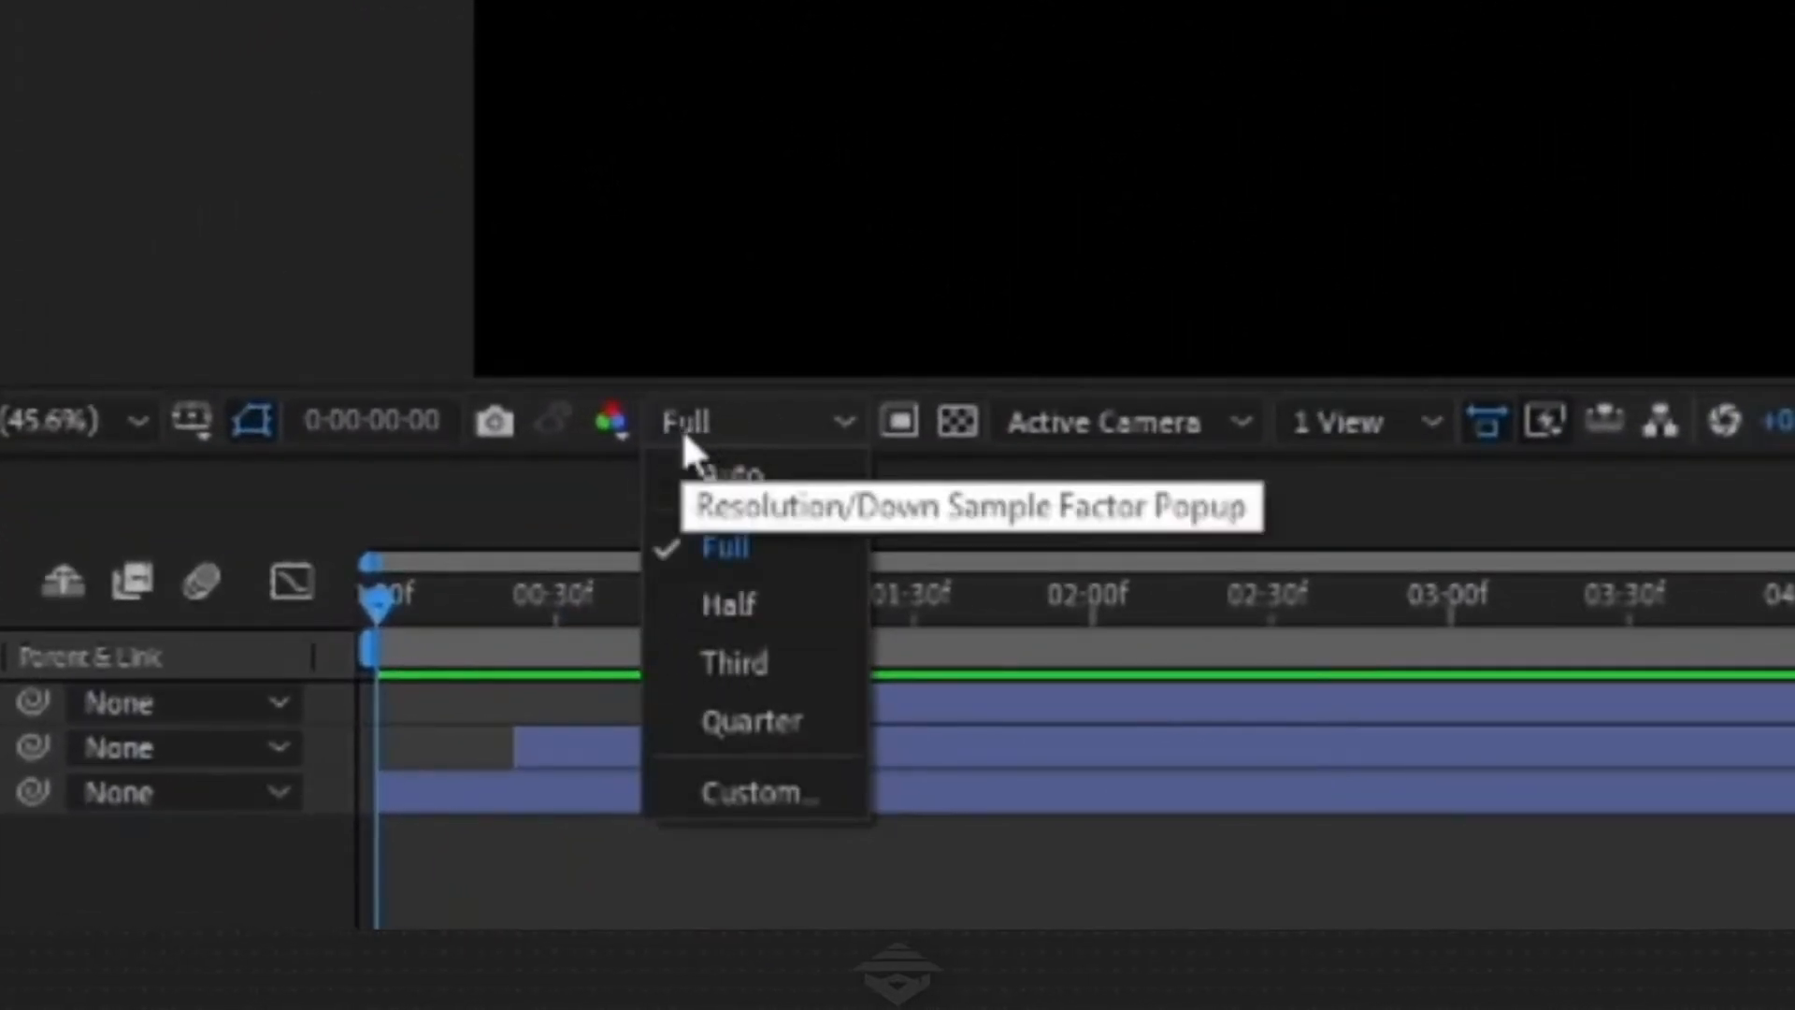
pyautogui.click(738, 660)
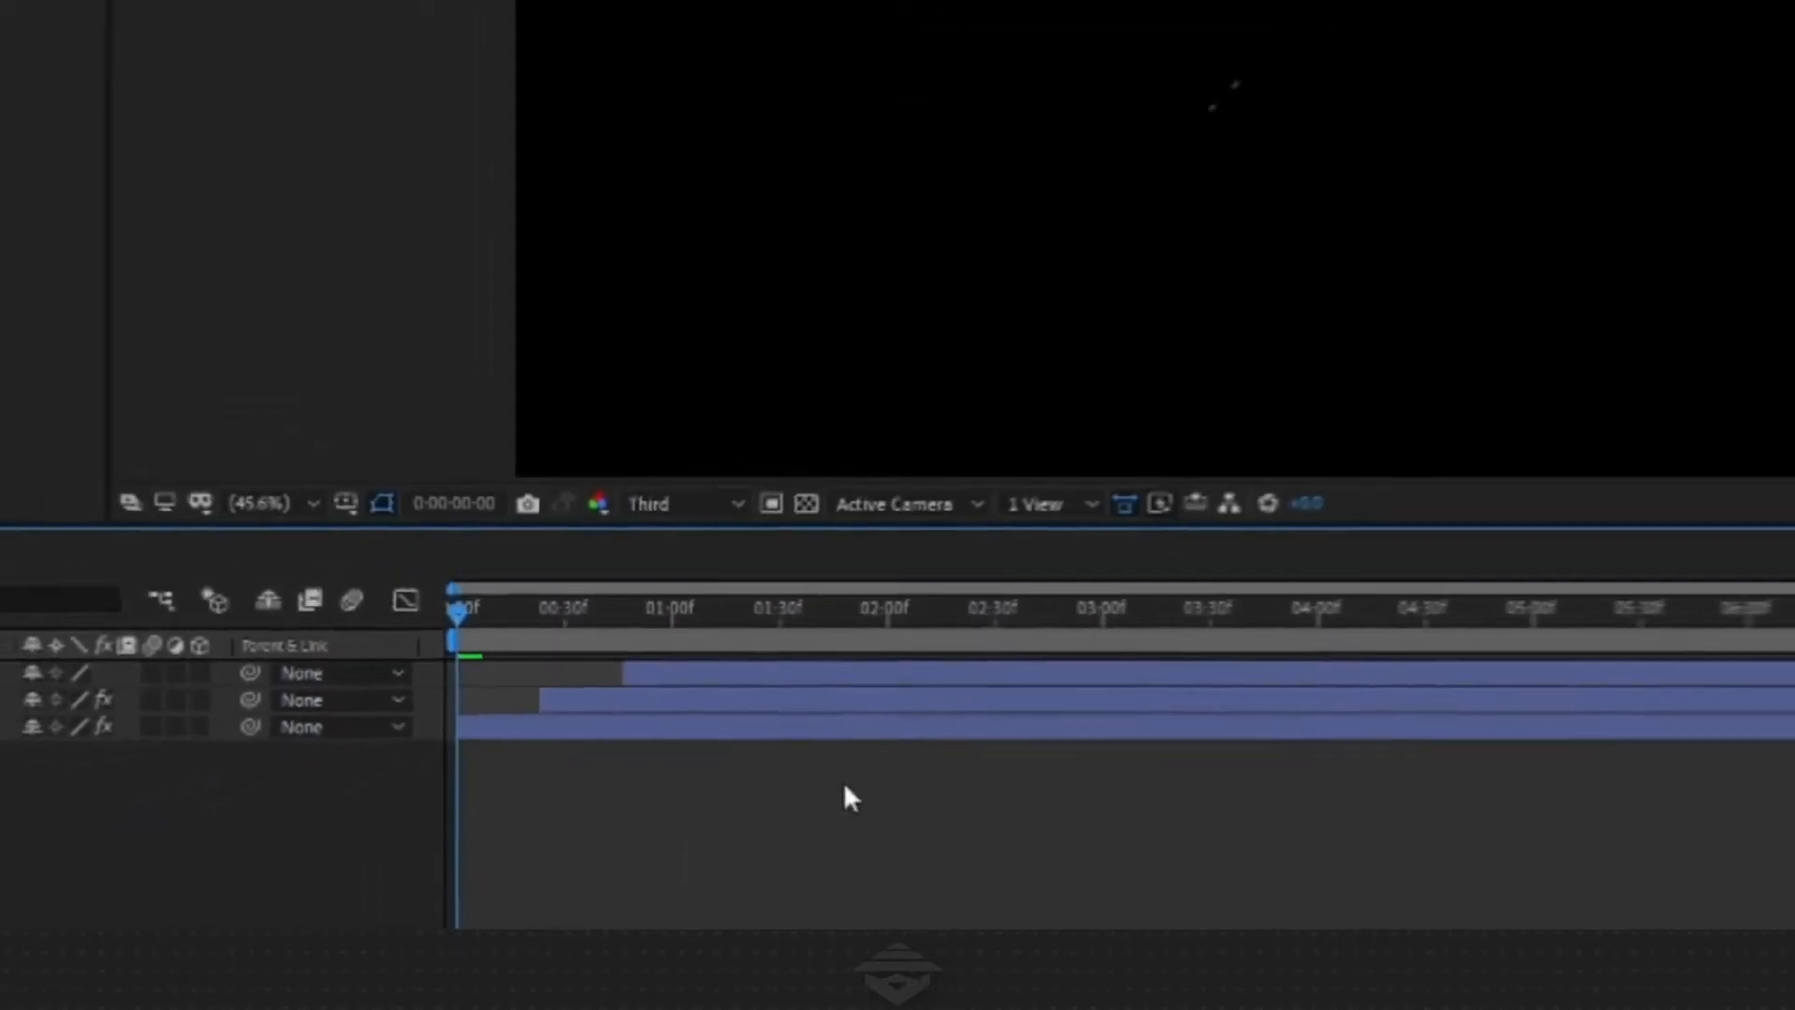
pyautogui.press('space')
pyautogui.moveTo(559, 625); pyautogui.dragTo(621, 632)
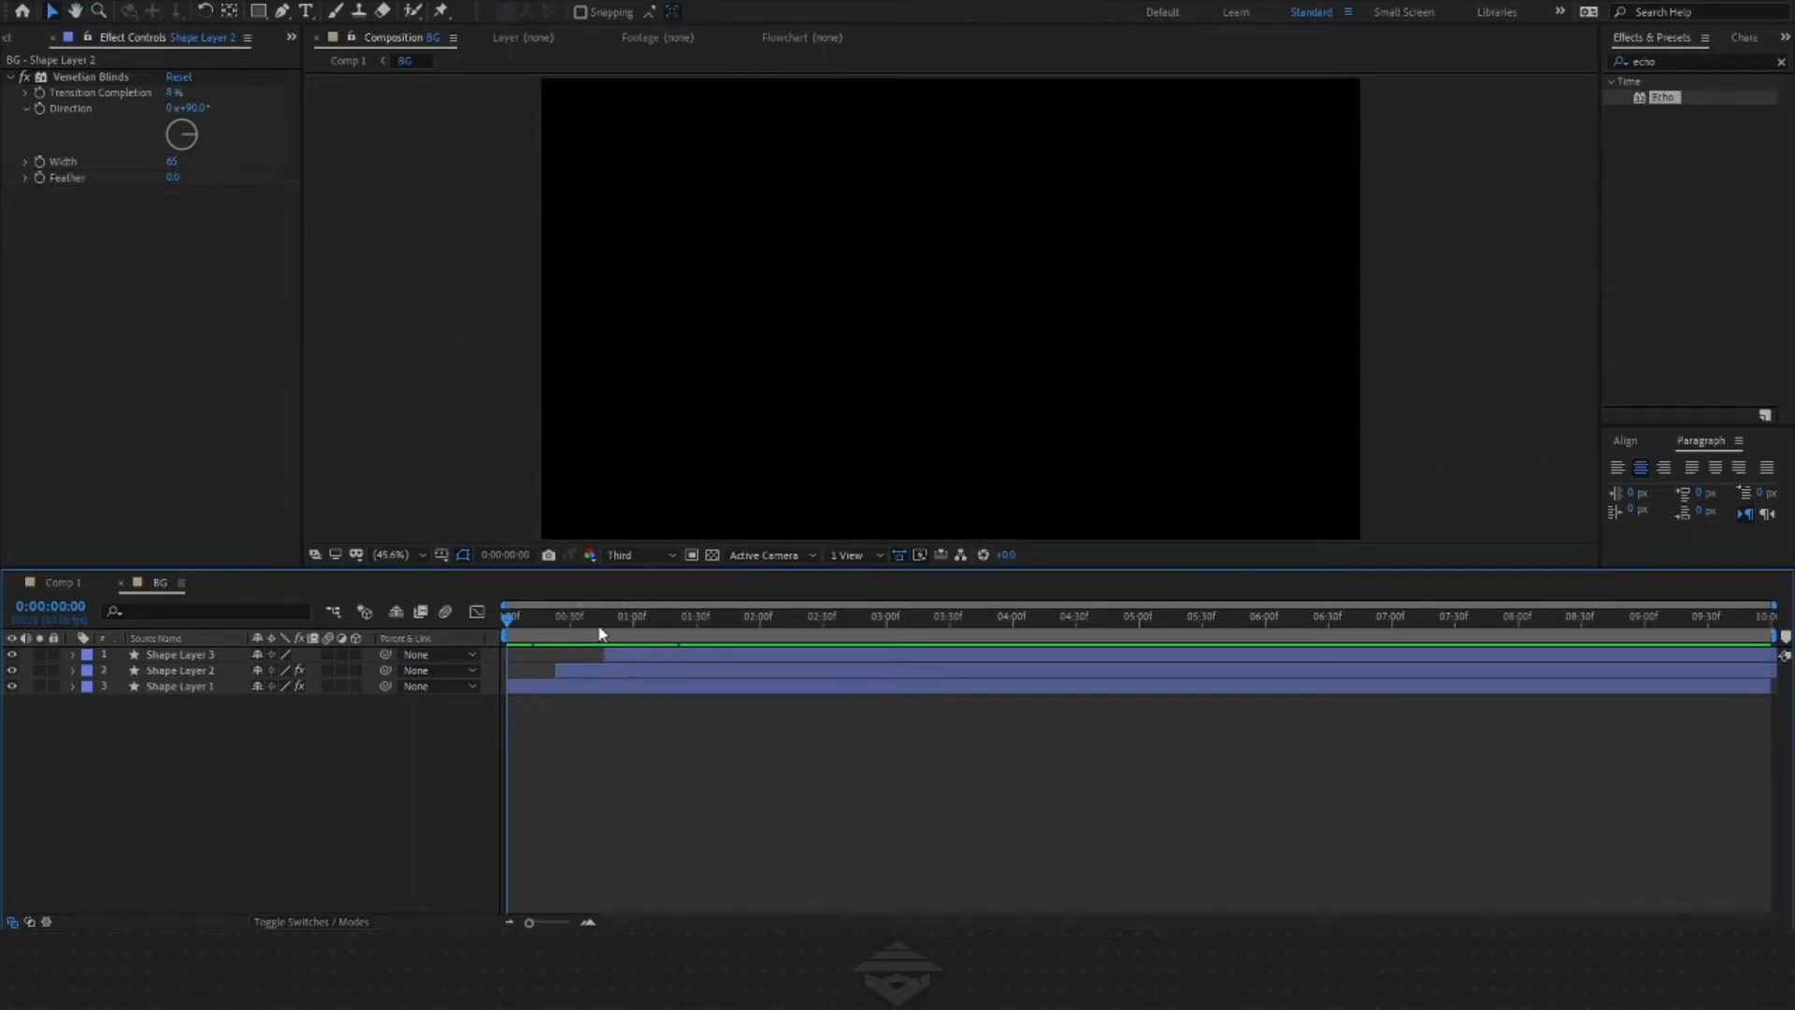
pyautogui.moveTo(600, 627); pyautogui.dragTo(696, 650)
pyautogui.rightClick(341, 764)
pyautogui.moveTo(412, 561)
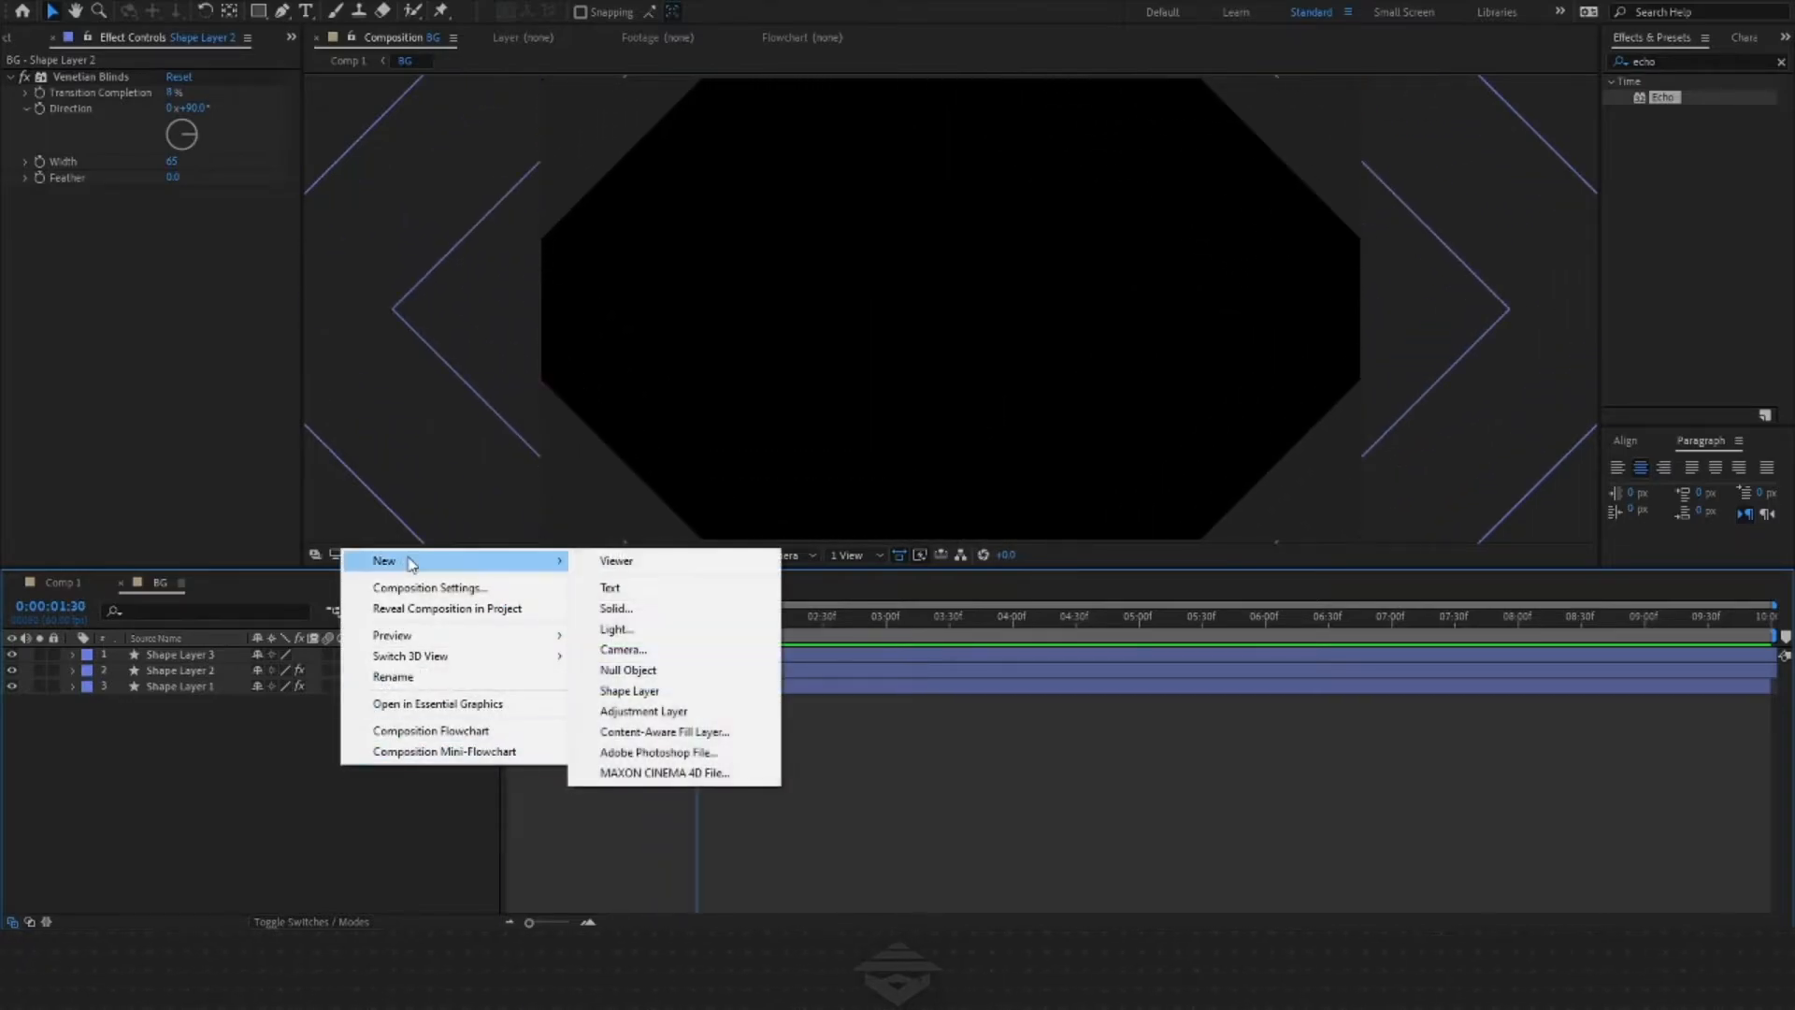
pyautogui.click(669, 601)
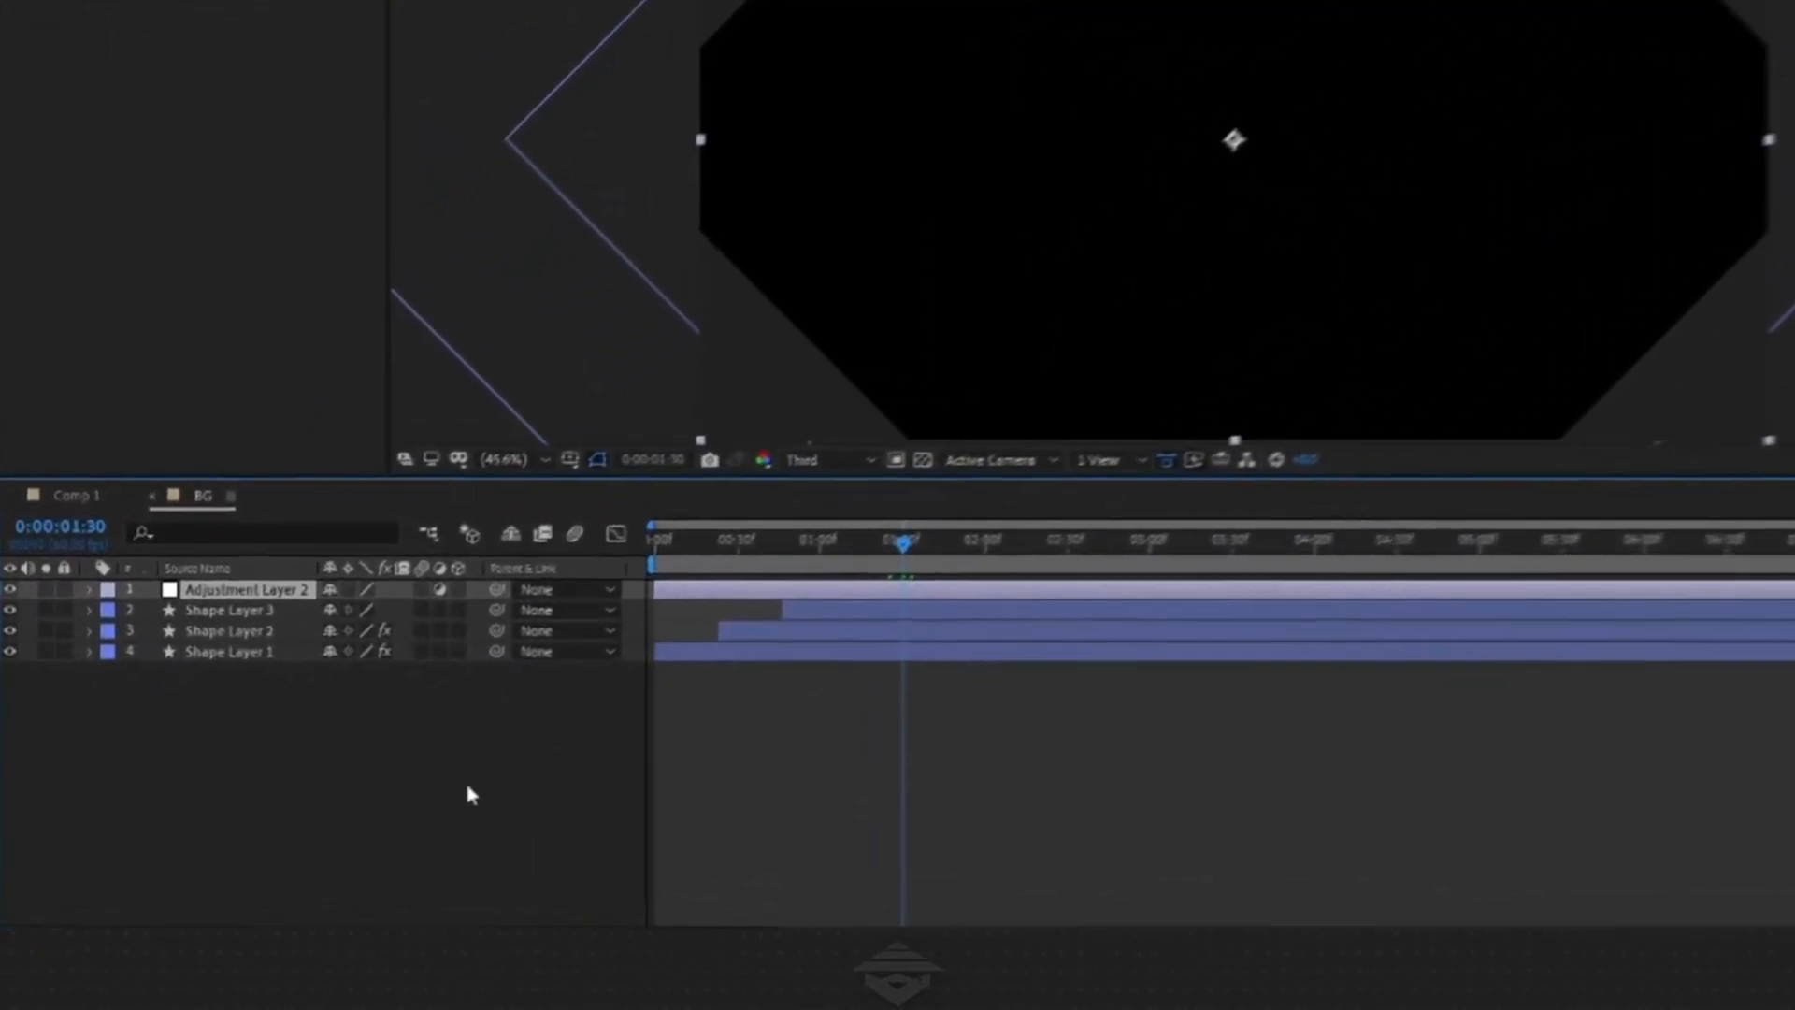
pyautogui.press('Delete')
# Add an adjustment layer above the shape layers, apply the Echo effect to it and preview
pyautogui.rightClick(278, 825)
pyautogui.moveTo(384, 627)
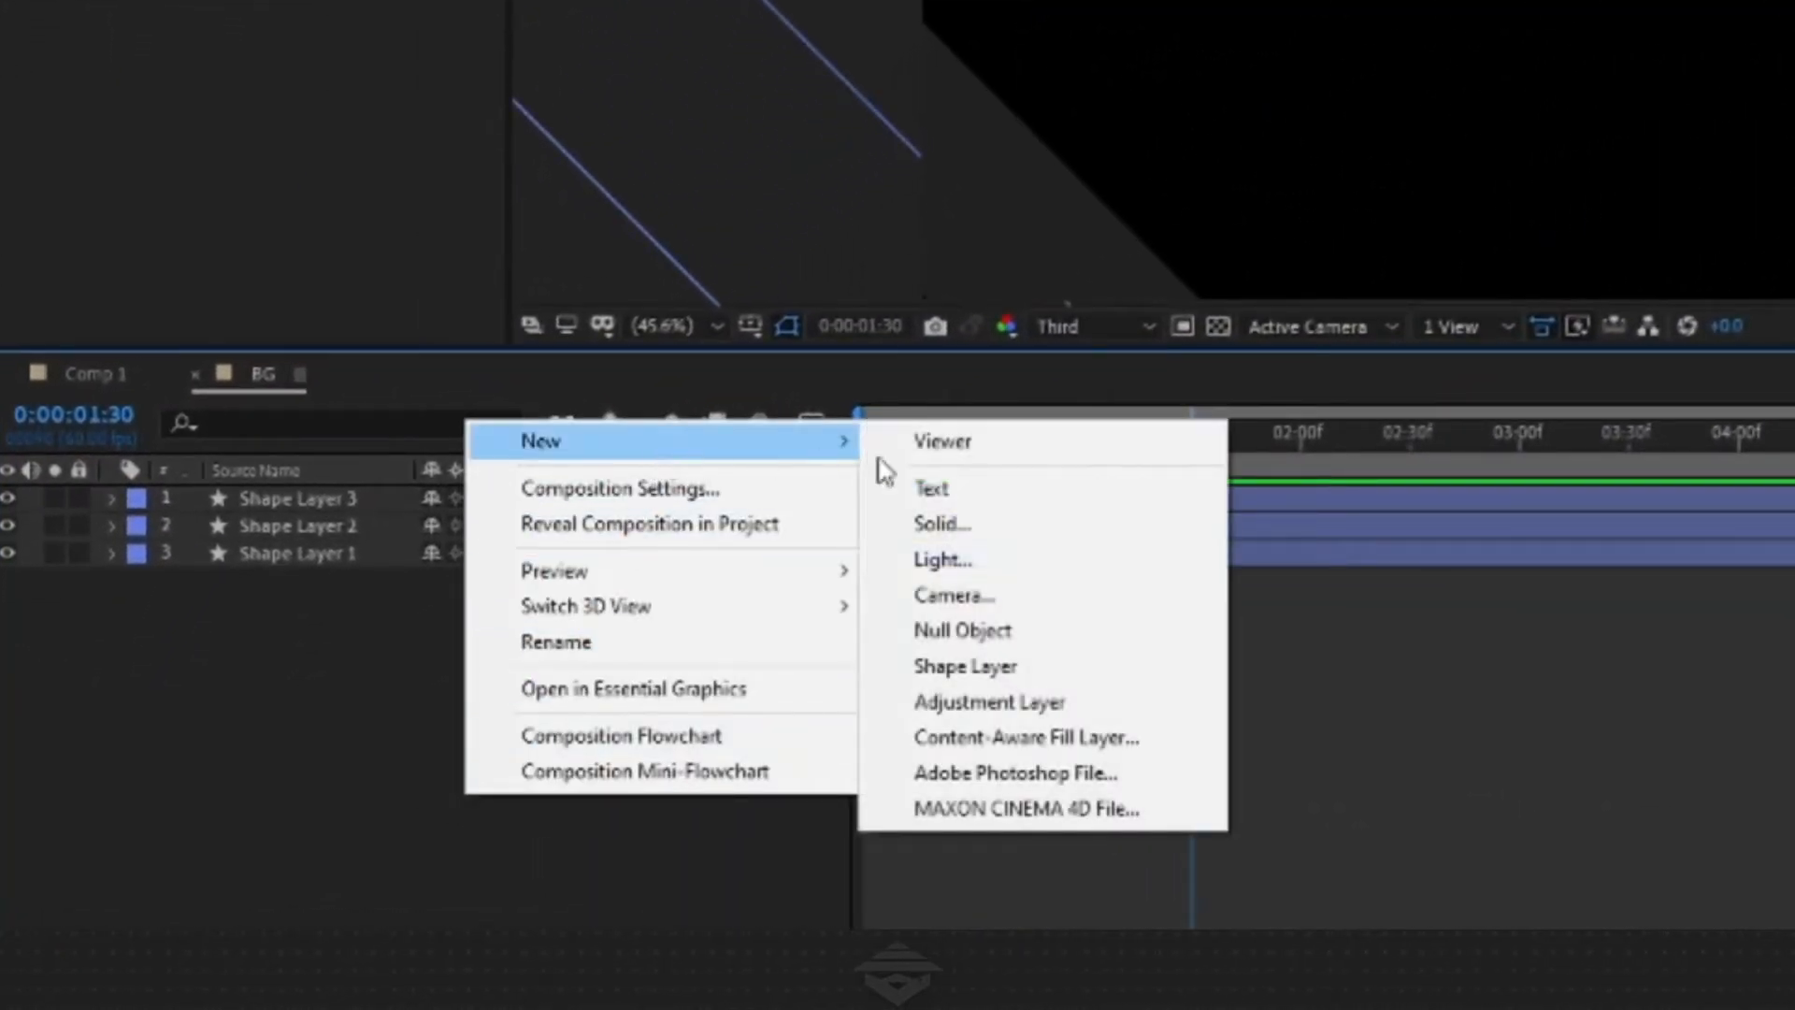
pyautogui.click(1061, 706)
pyautogui.moveTo(1543, 190); pyautogui.dragTo(742, 661)
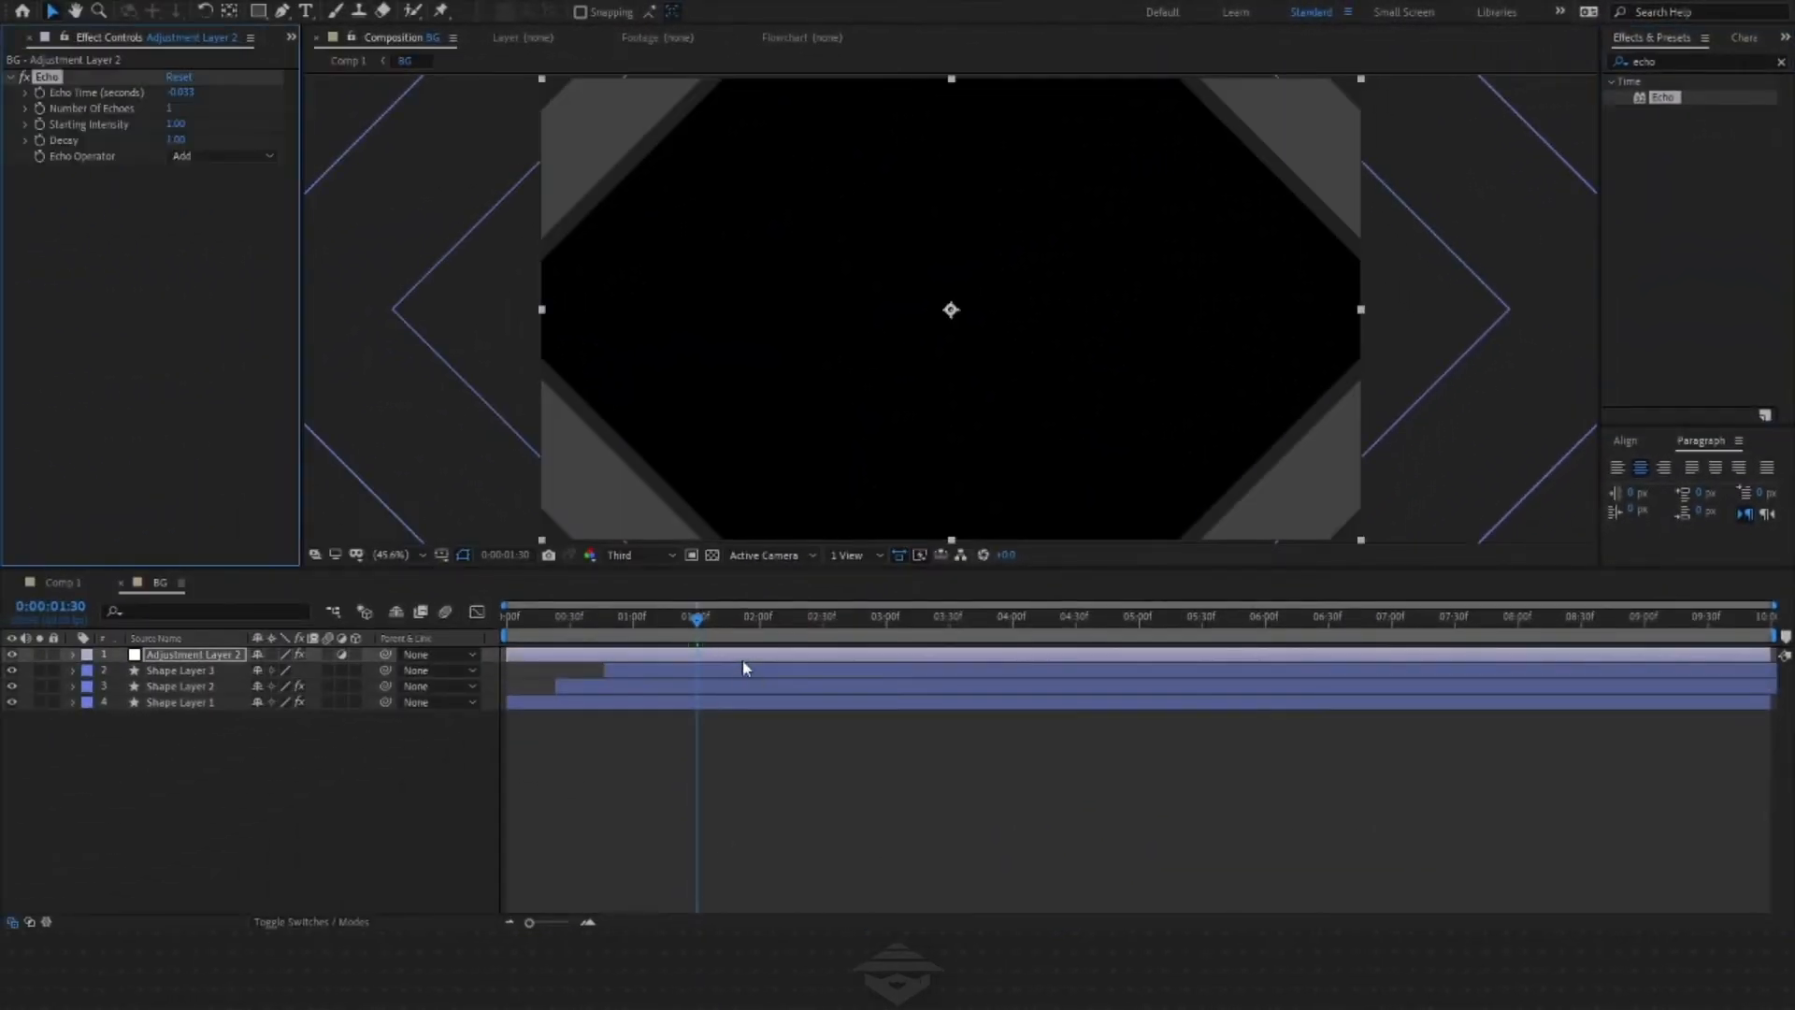
pyautogui.press('space')
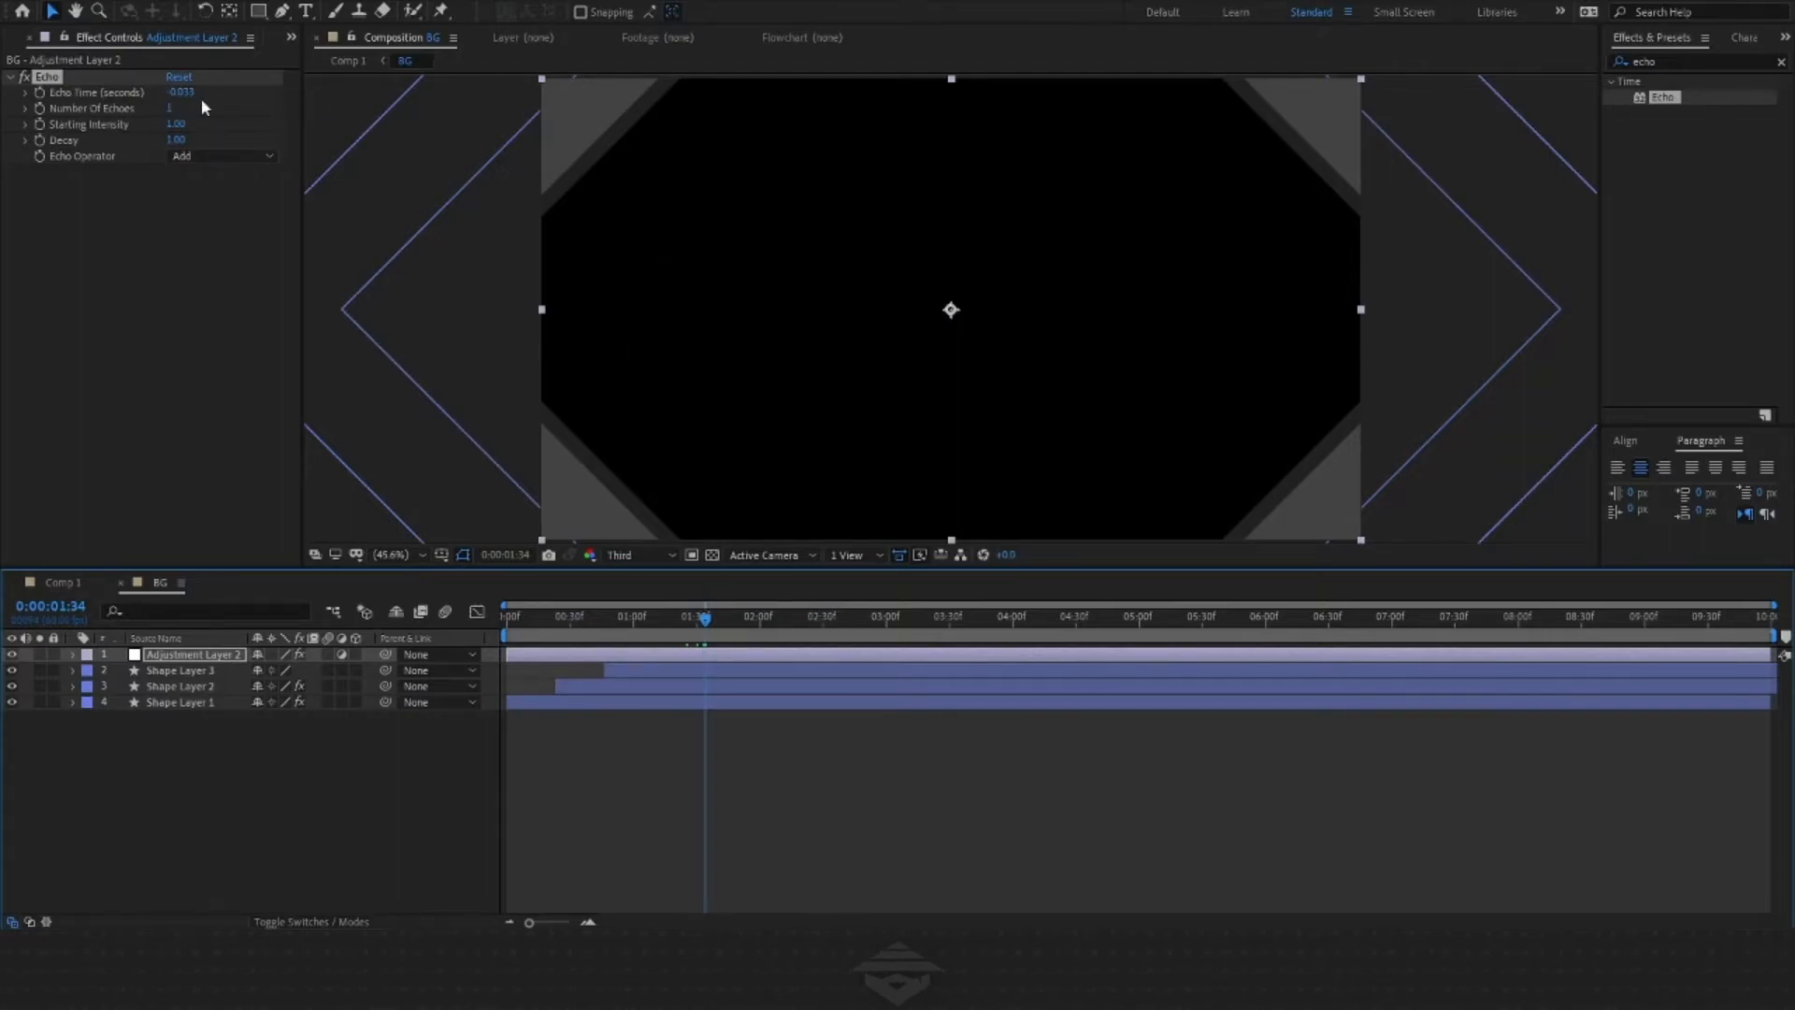
# Set the Echo effect's Echo Time to -1.233 seconds and scrub around 1 second 50 frames to check the diamond spacing
pyautogui.moveTo(185, 93); pyautogui.dragTo(182, 95)
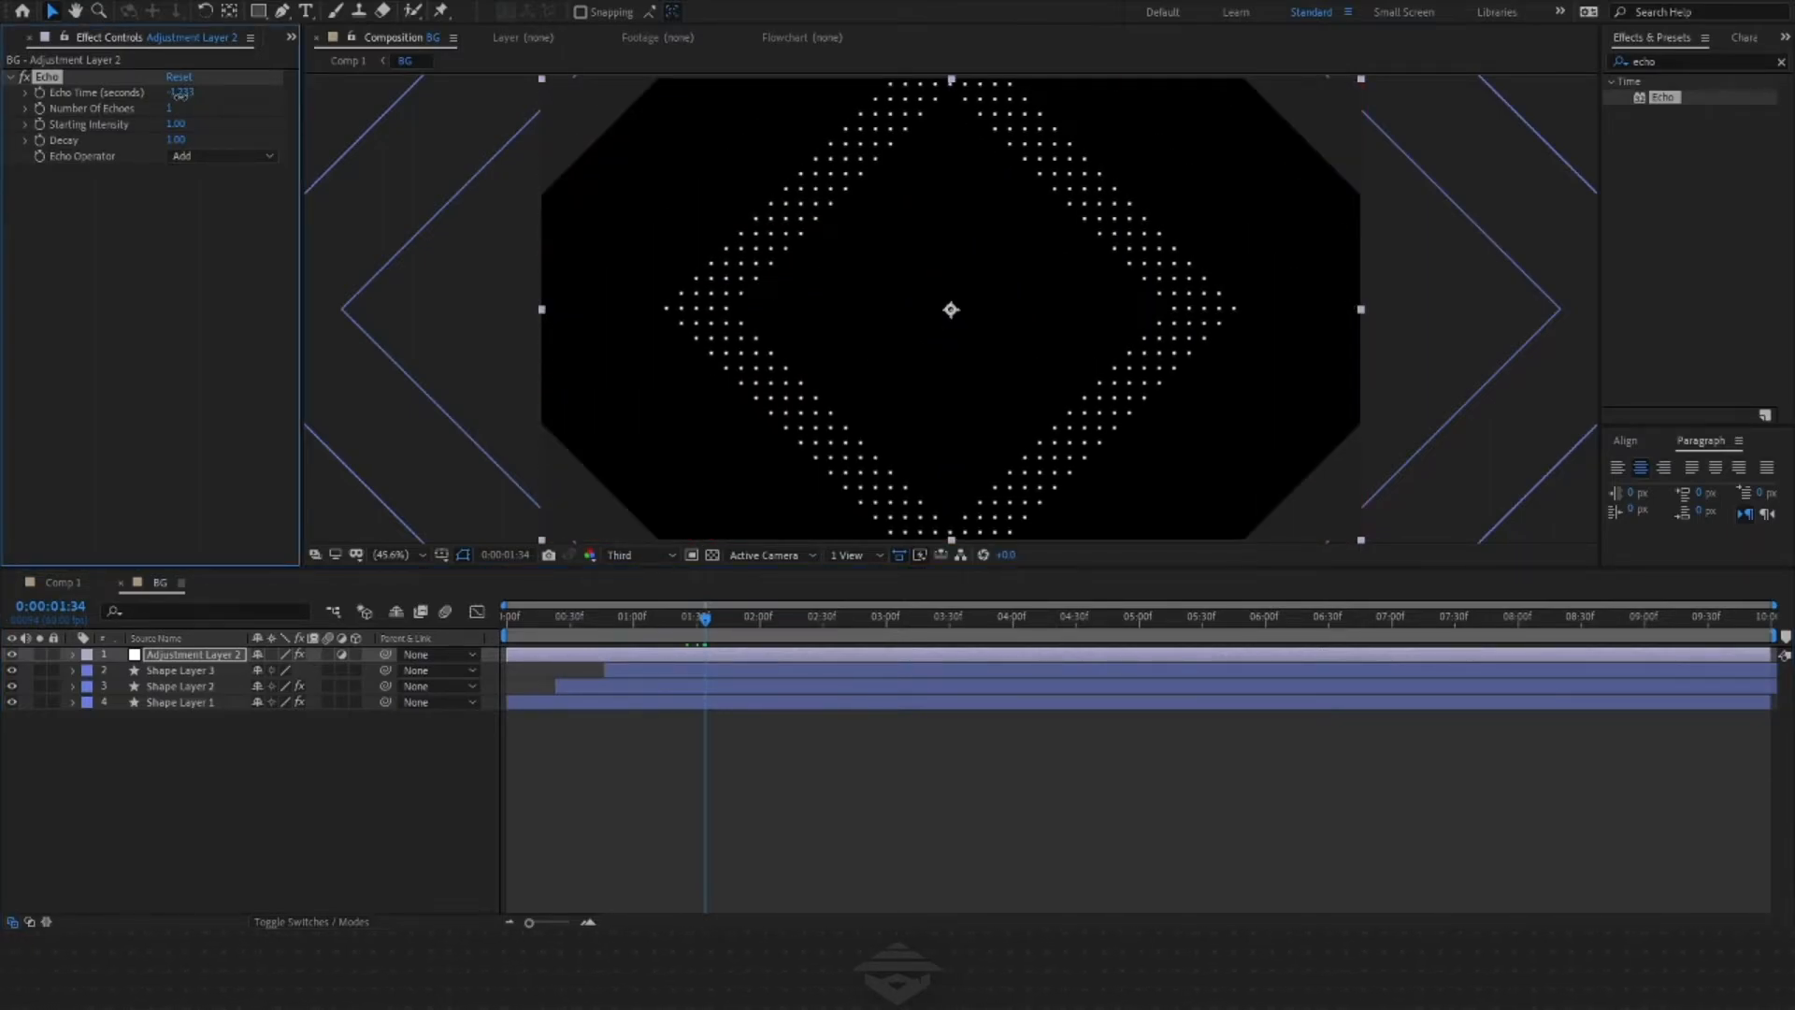
pyautogui.moveTo(187, 95); pyautogui.dragTo(189, 99)
pyautogui.moveTo(703, 622); pyautogui.dragTo(756, 632)
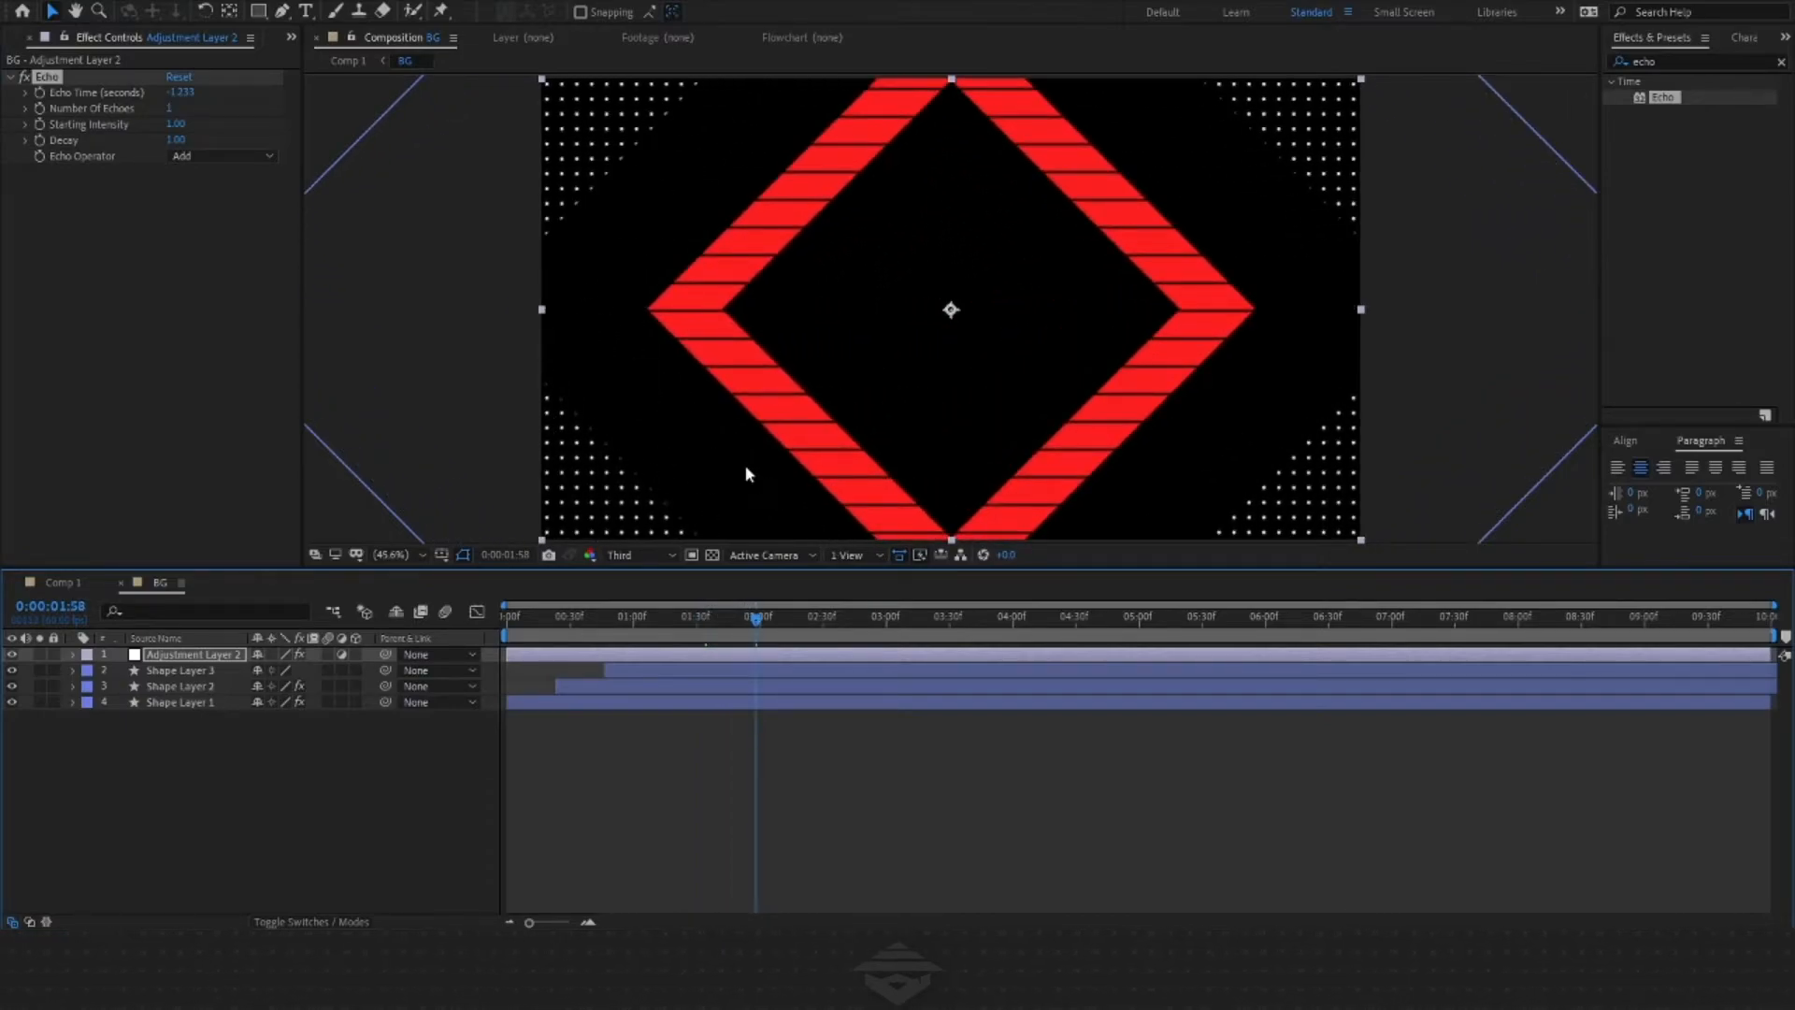
pyautogui.moveTo(762, 644)
pyautogui.mouseDown()
pyautogui.moveTo(805, 671)
pyautogui.moveTo(658, 683)
pyautogui.moveTo(681, 627)
pyautogui.moveTo(735, 648)
pyautogui.mouseUp()
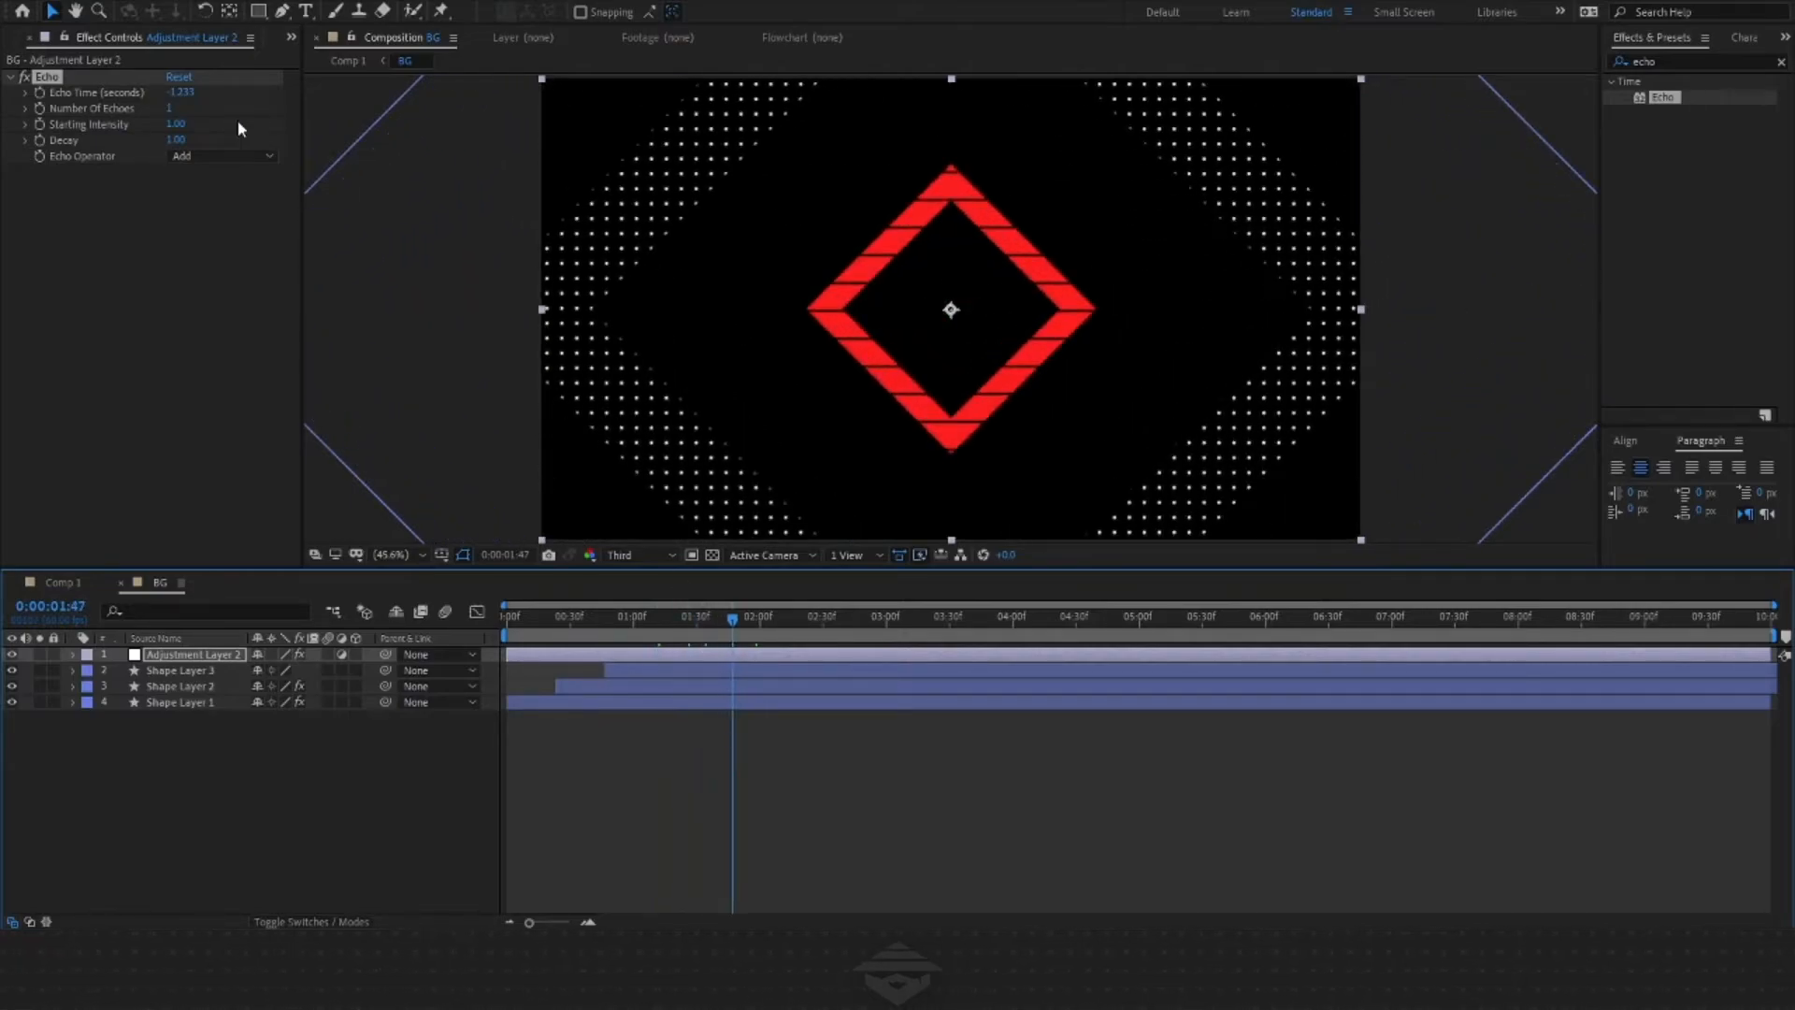
# Set the Echo effect's Number of Echoes to 35 and preview the animation from the start
pyautogui.click(182, 325)
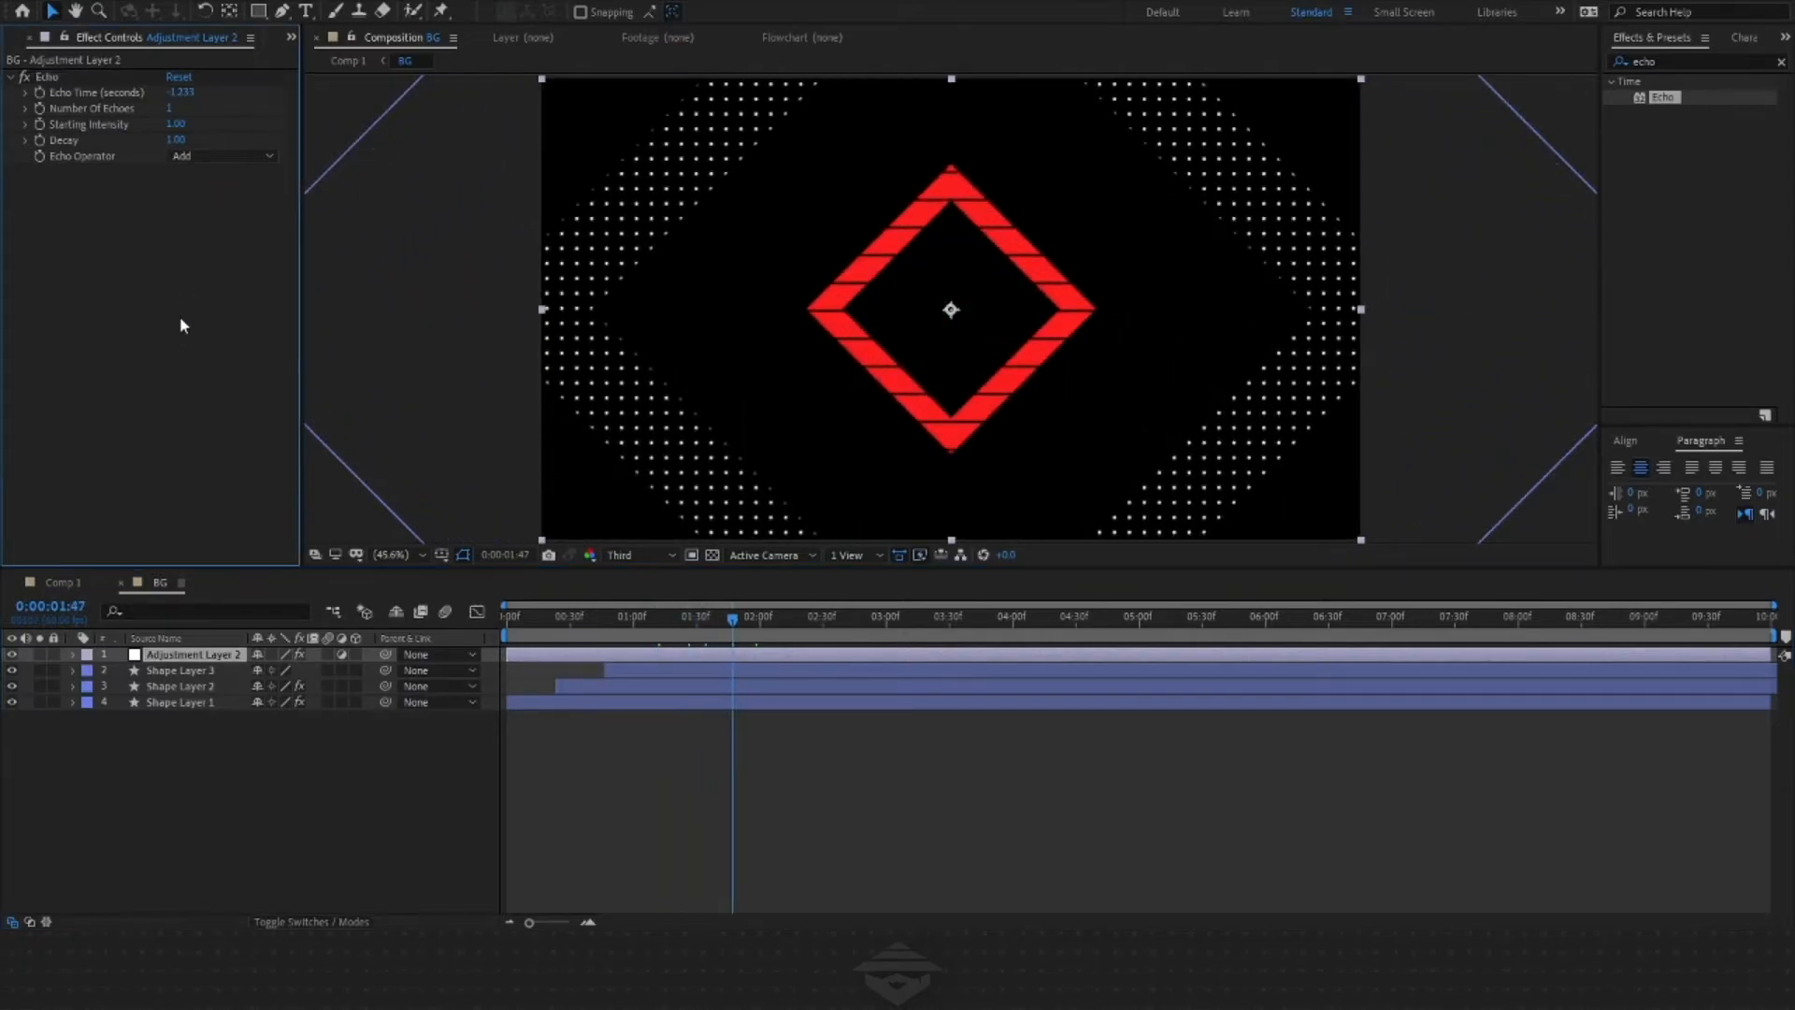
pyautogui.click(167, 108)
pyautogui.write('35')
pyautogui.press('Return')
pyautogui.press('Home')
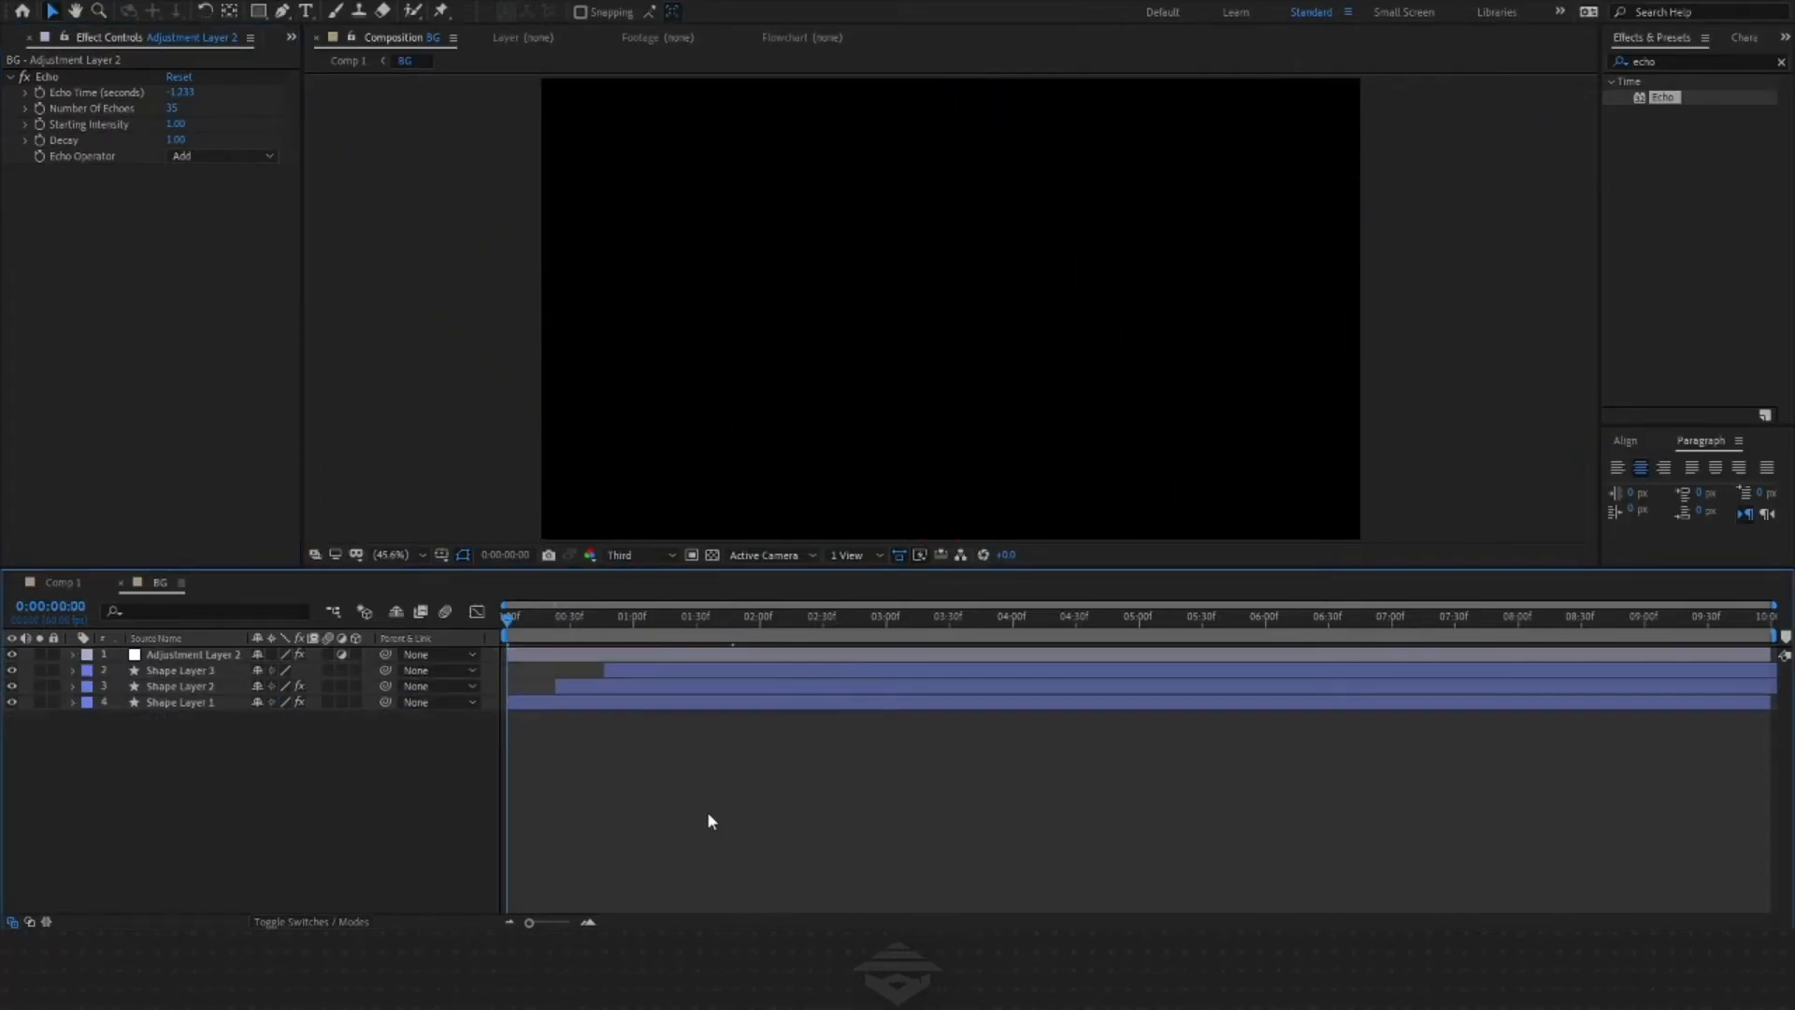
pyautogui.press('space')
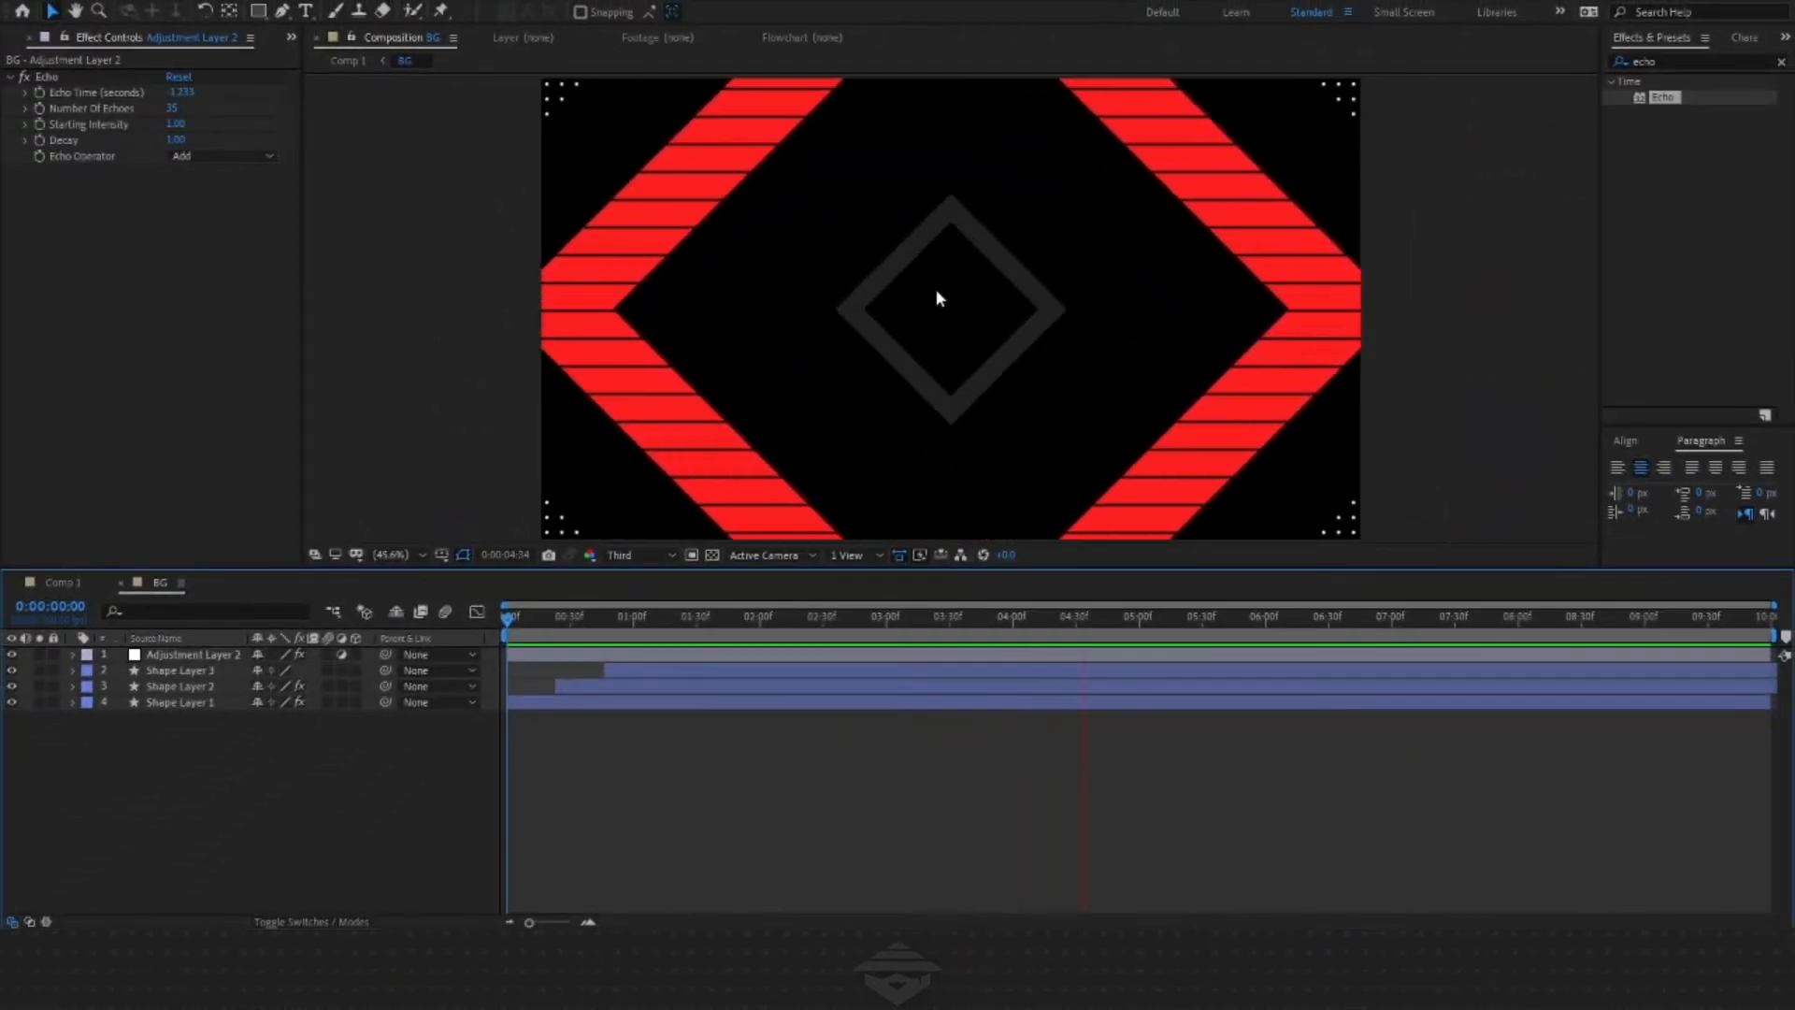
pyautogui.press('space')
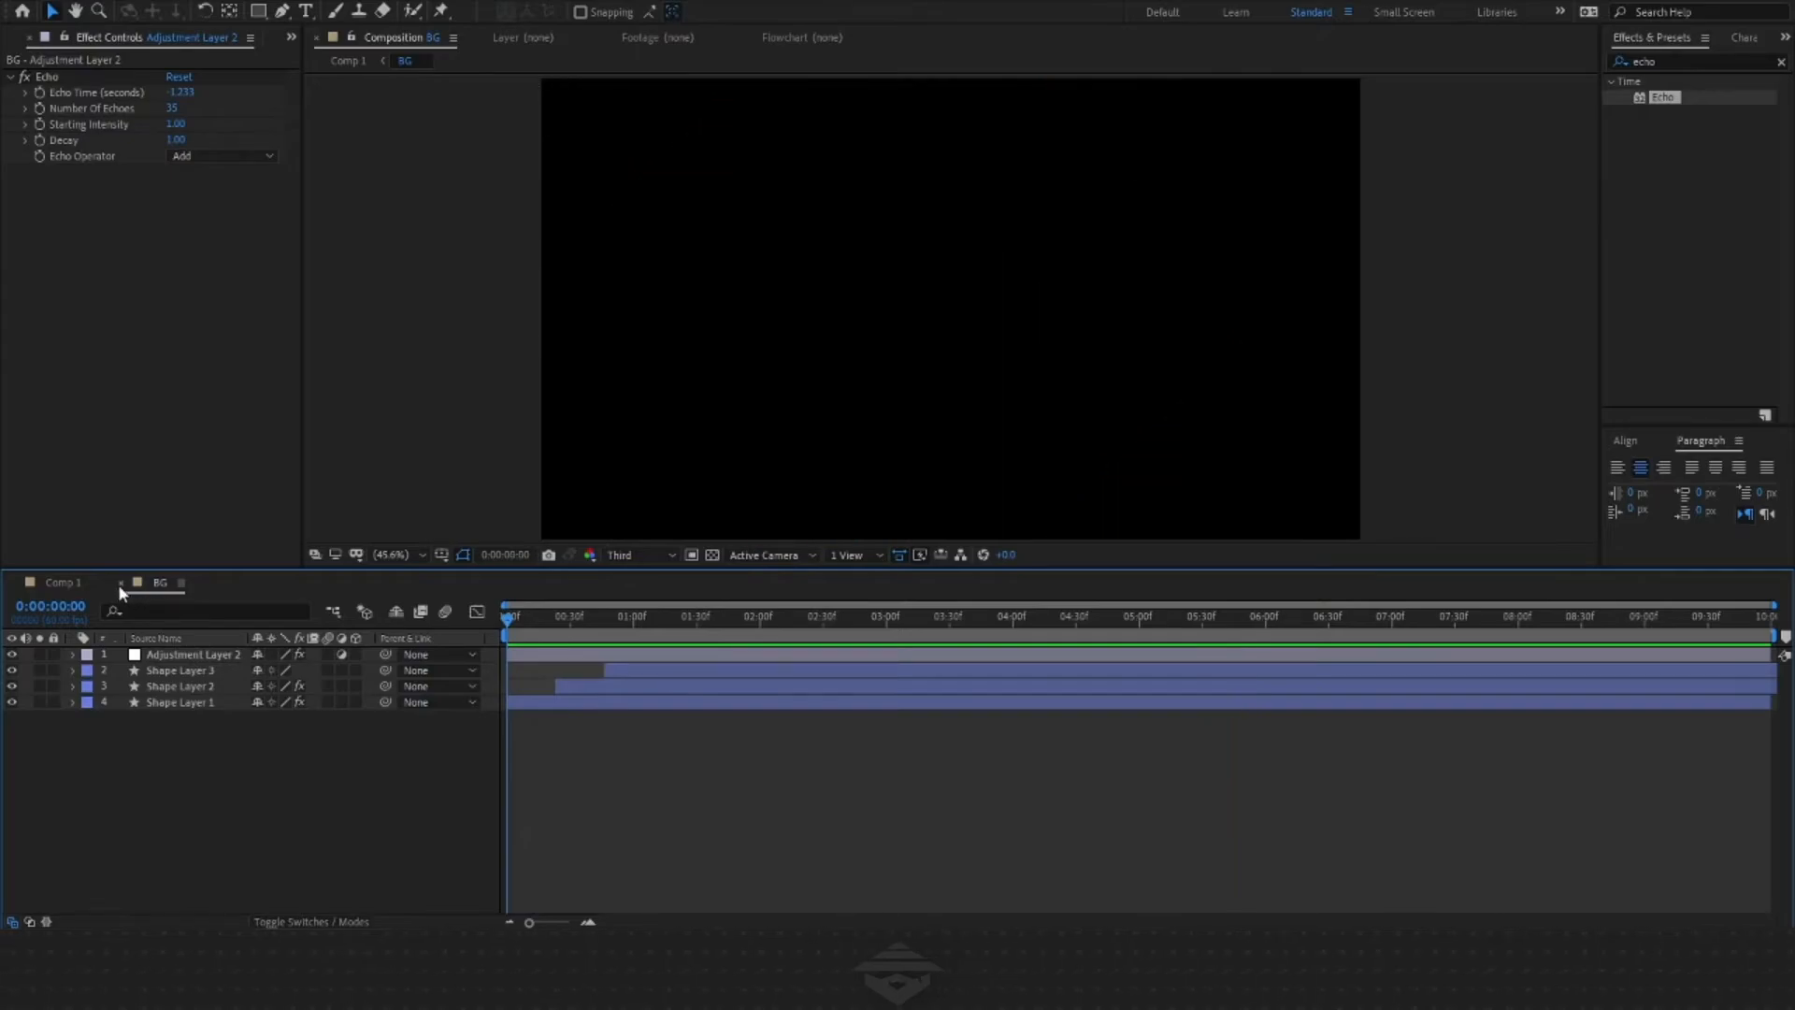
# Pre-compose all layers of the BG composition into a new composition named b and preview it
pyautogui.hotkey('ctrl', 'a')
pyautogui.rightClick(203, 670)
pyautogui.click(234, 593)
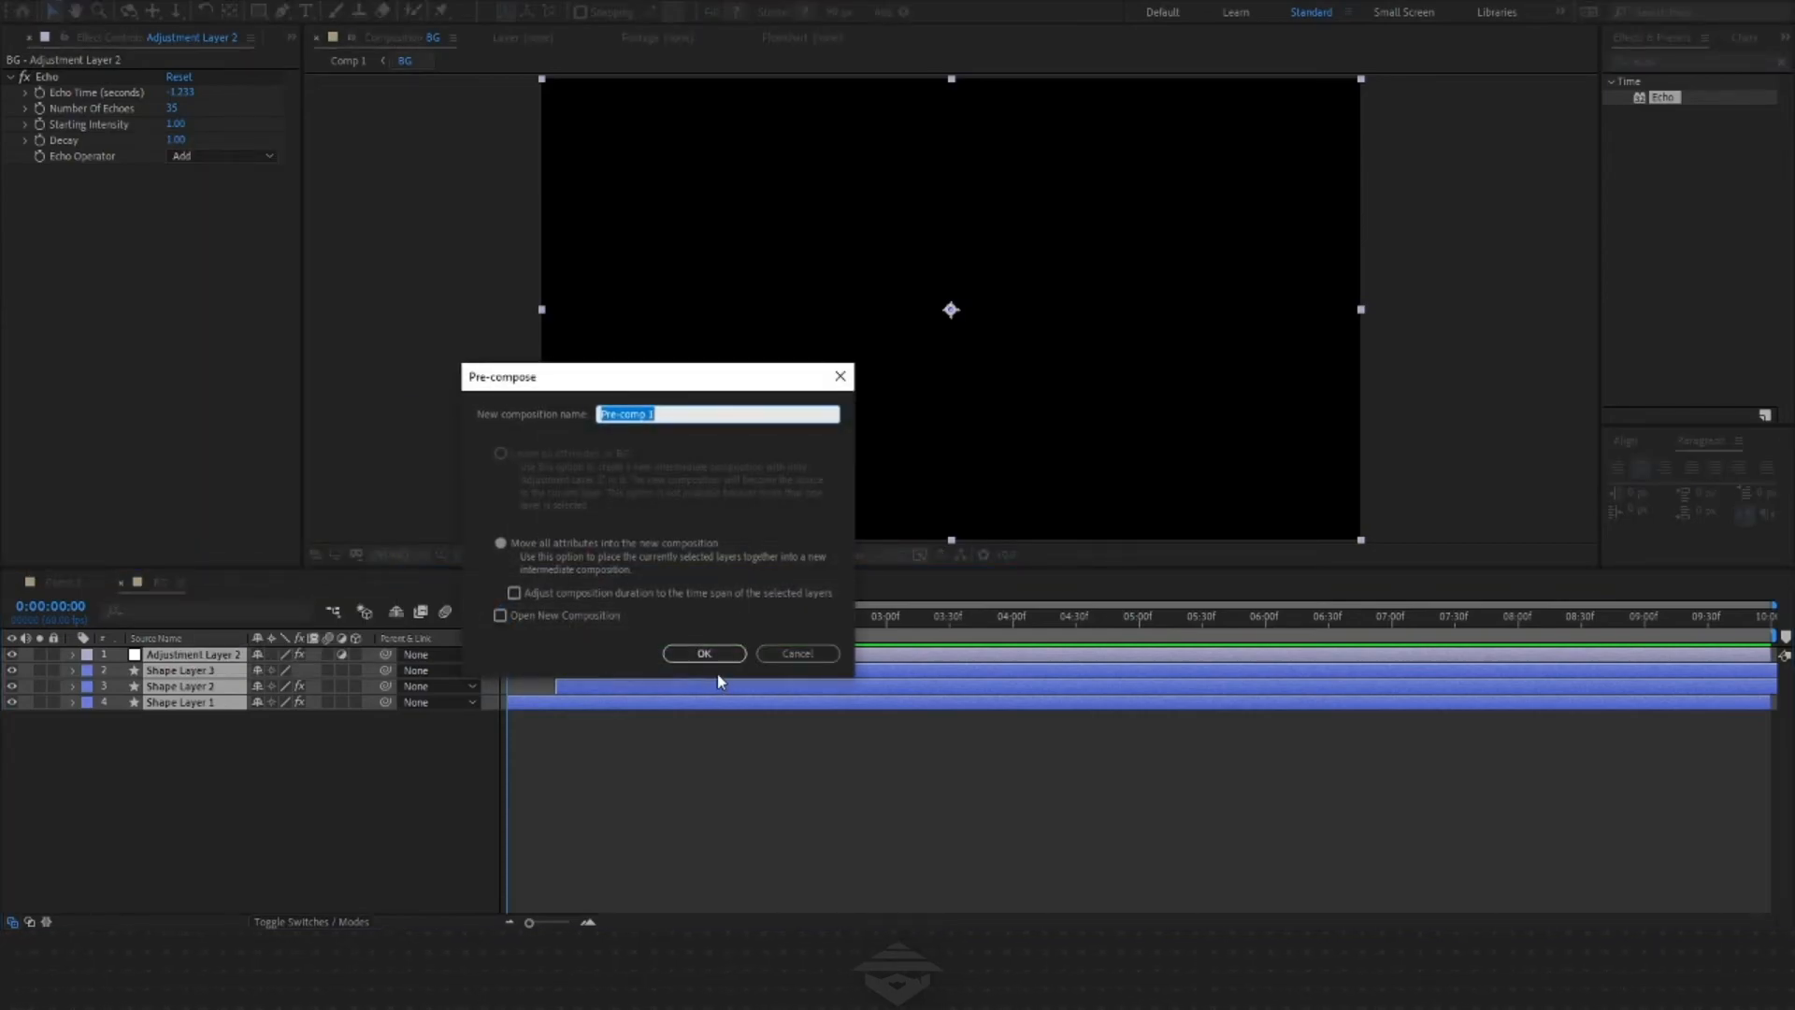
pyautogui.press('Return')
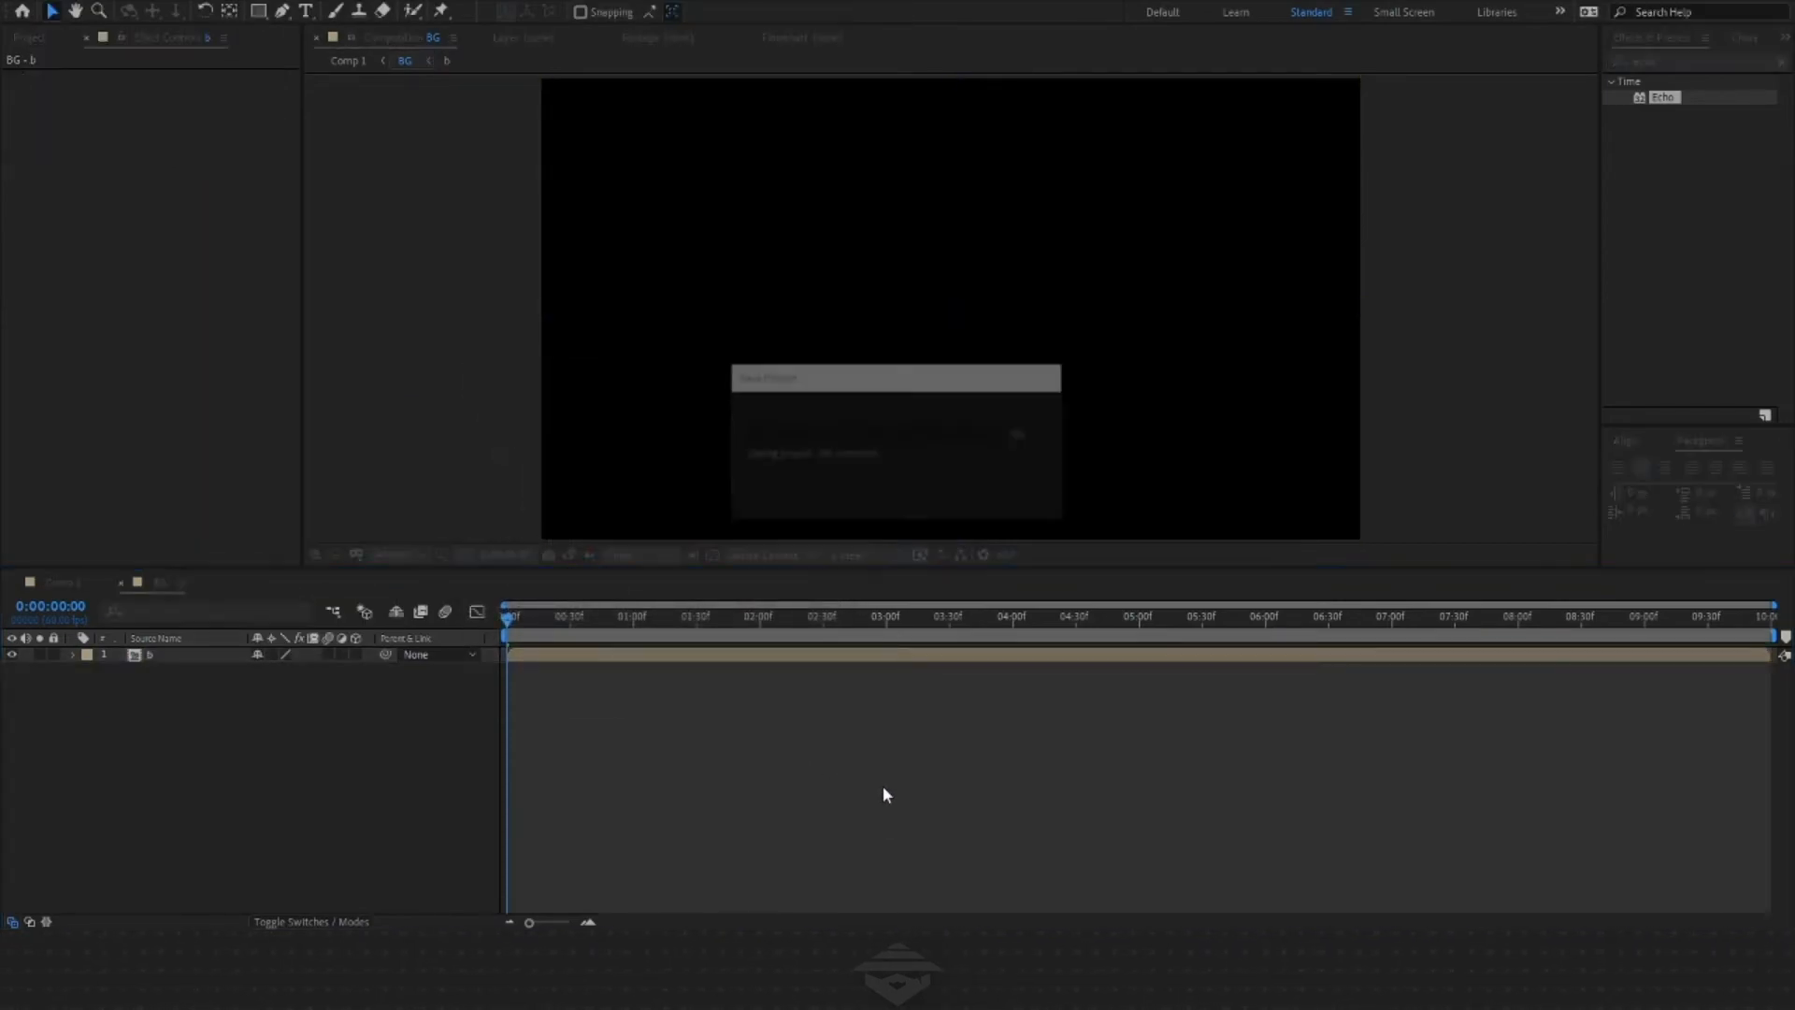
pyautogui.press('space')
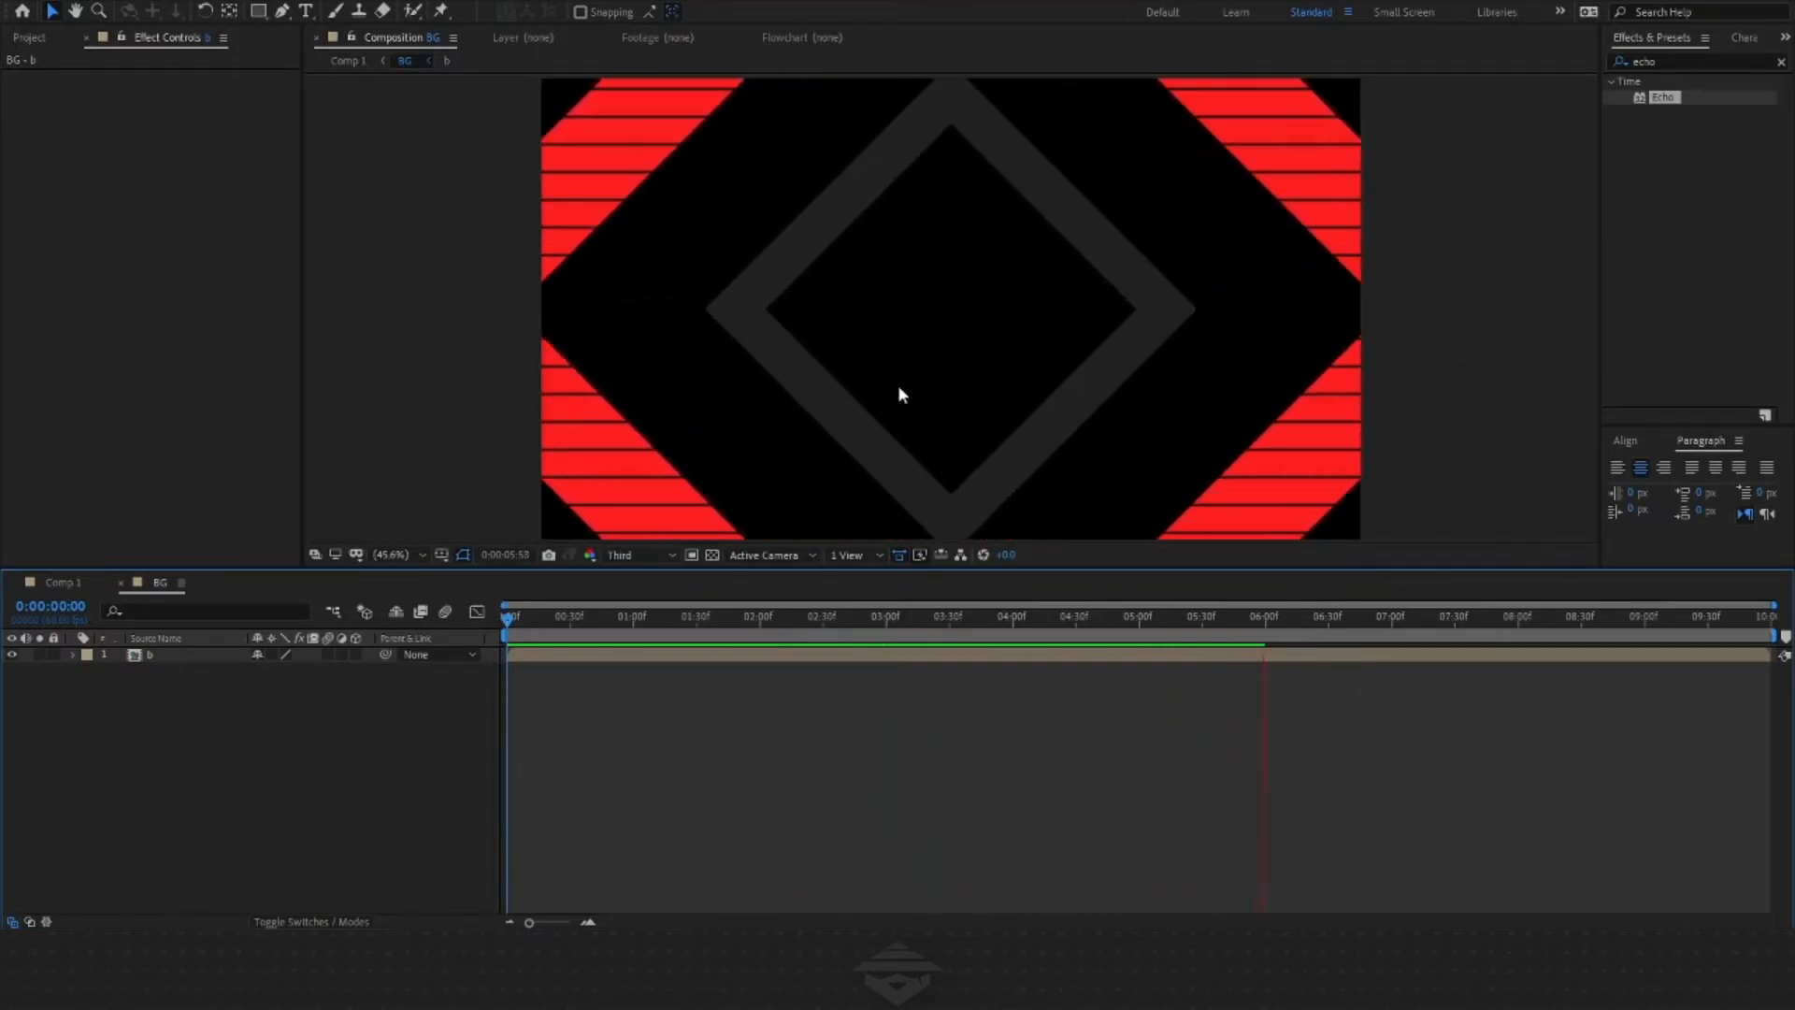
pyautogui.press('space')
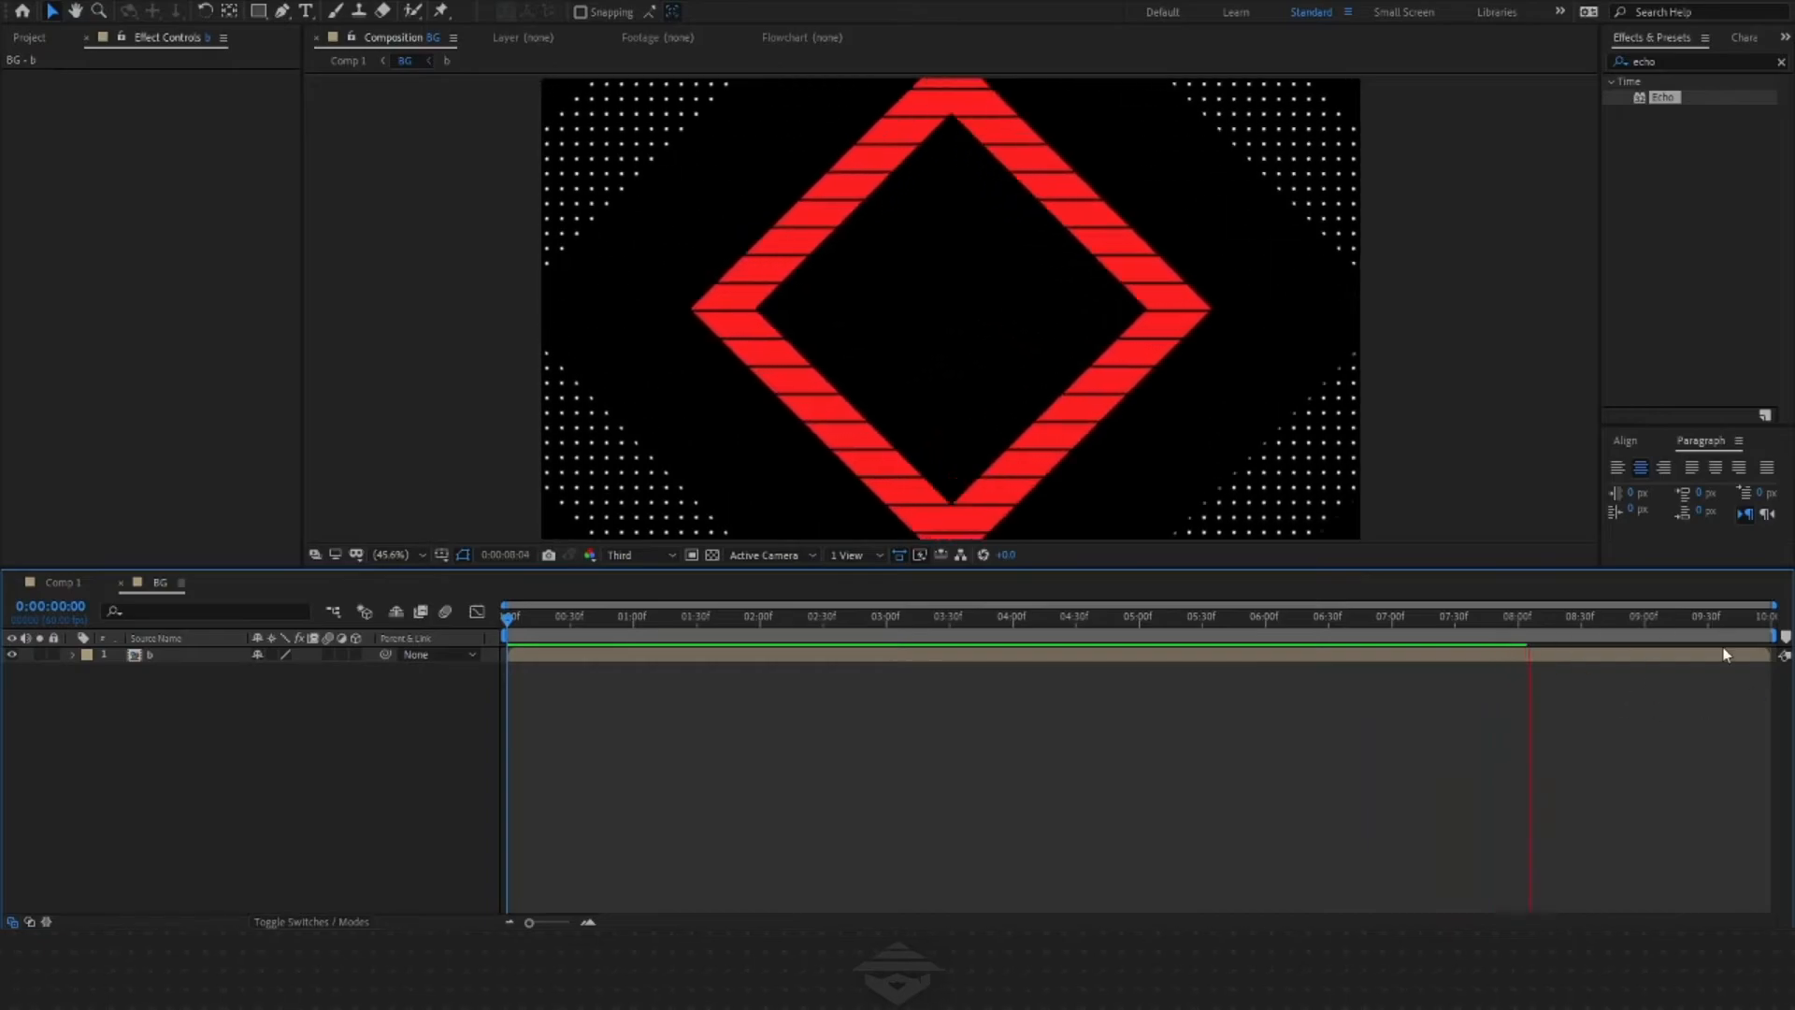
pyautogui.press('space')
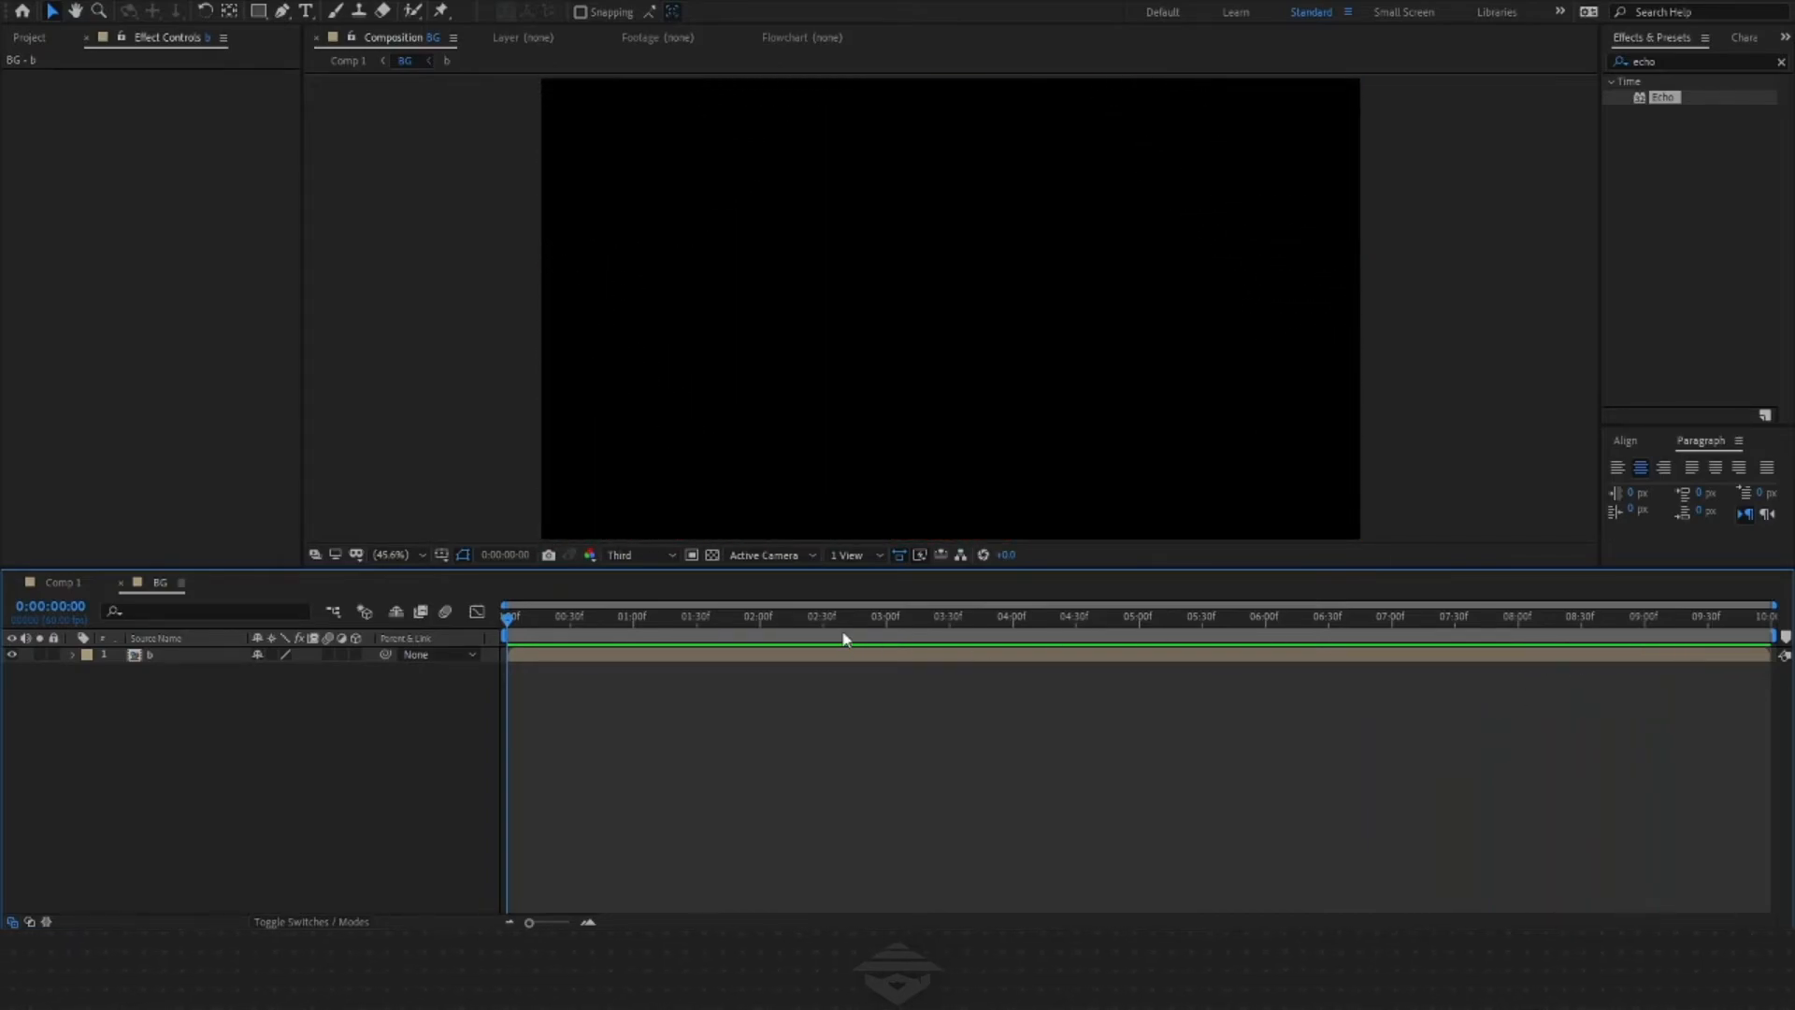
# Move the playhead to 3 seconds and shift layer b in the BG composition to start at about 2 seconds 40 frames
pyautogui.moveTo(866, 629)
pyautogui.mouseDown()
pyautogui.moveTo(926, 628)
pyautogui.moveTo(682, 628)
pyautogui.moveTo(888, 644)
pyautogui.mouseUp()
pyautogui.click(63, 582)
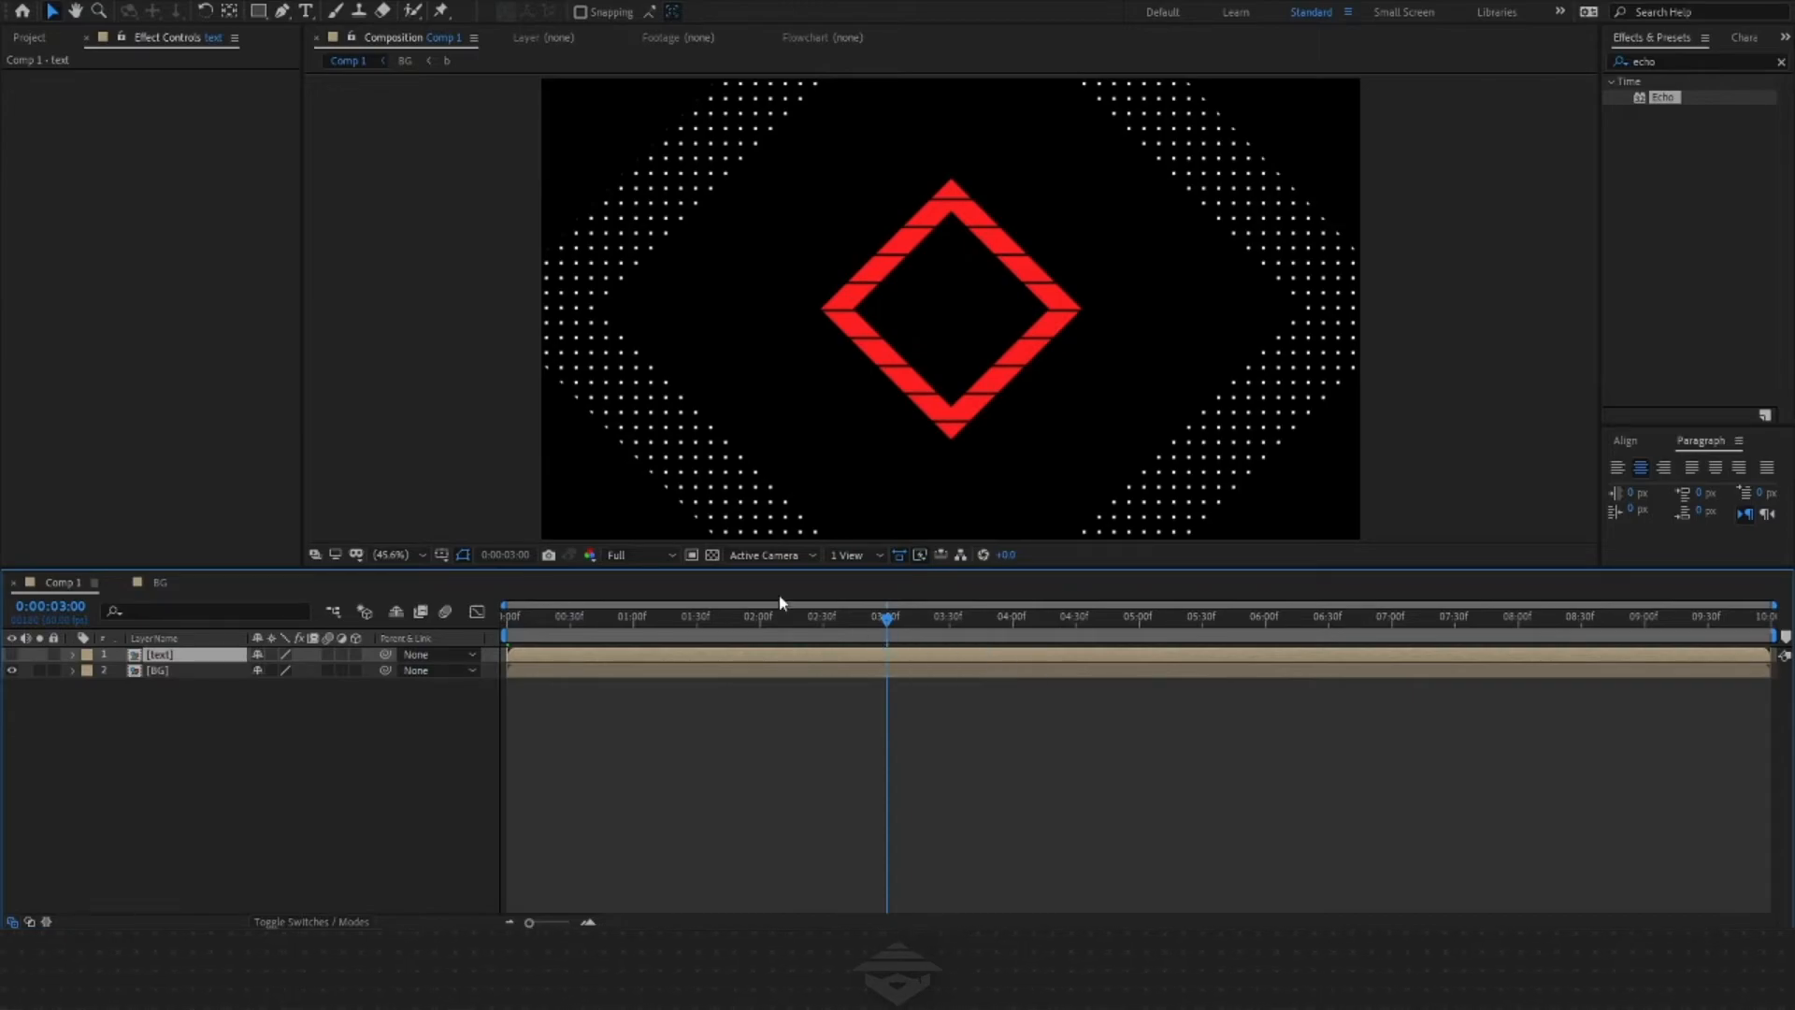
pyautogui.click(160, 582)
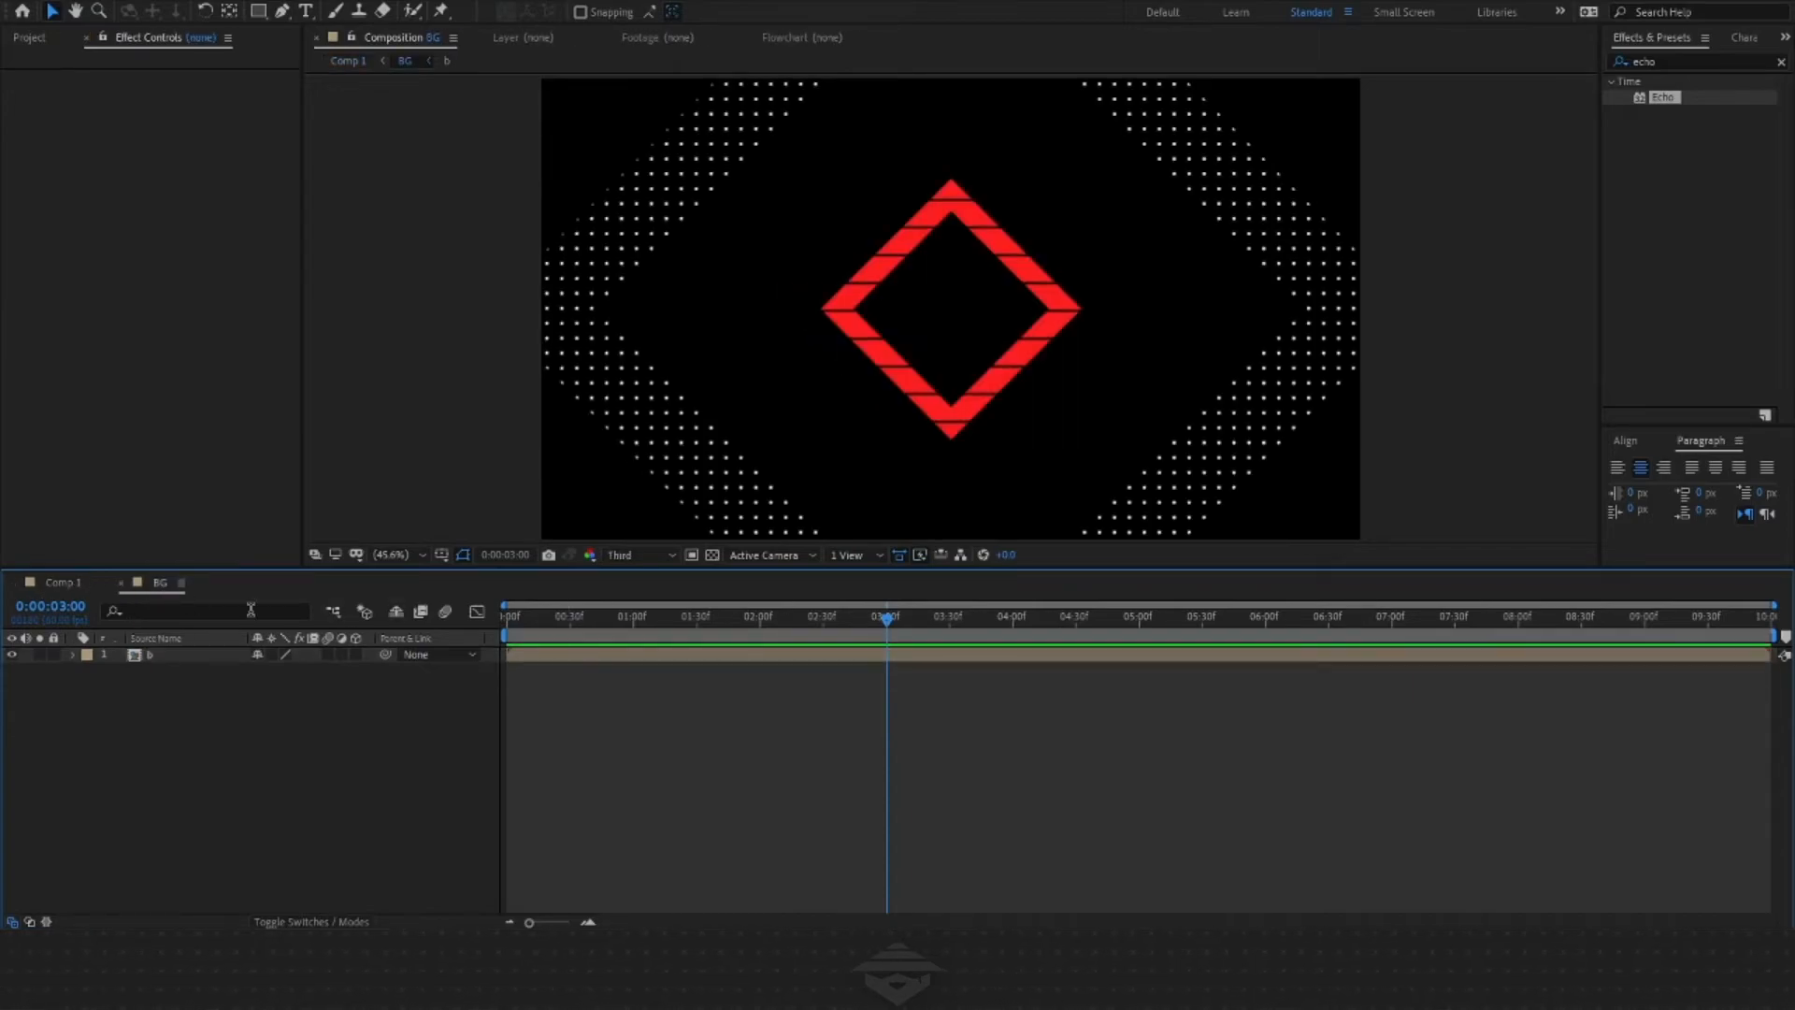
pyautogui.click(523, 661)
pyautogui.moveTo(523, 661); pyautogui.dragTo(859, 674)
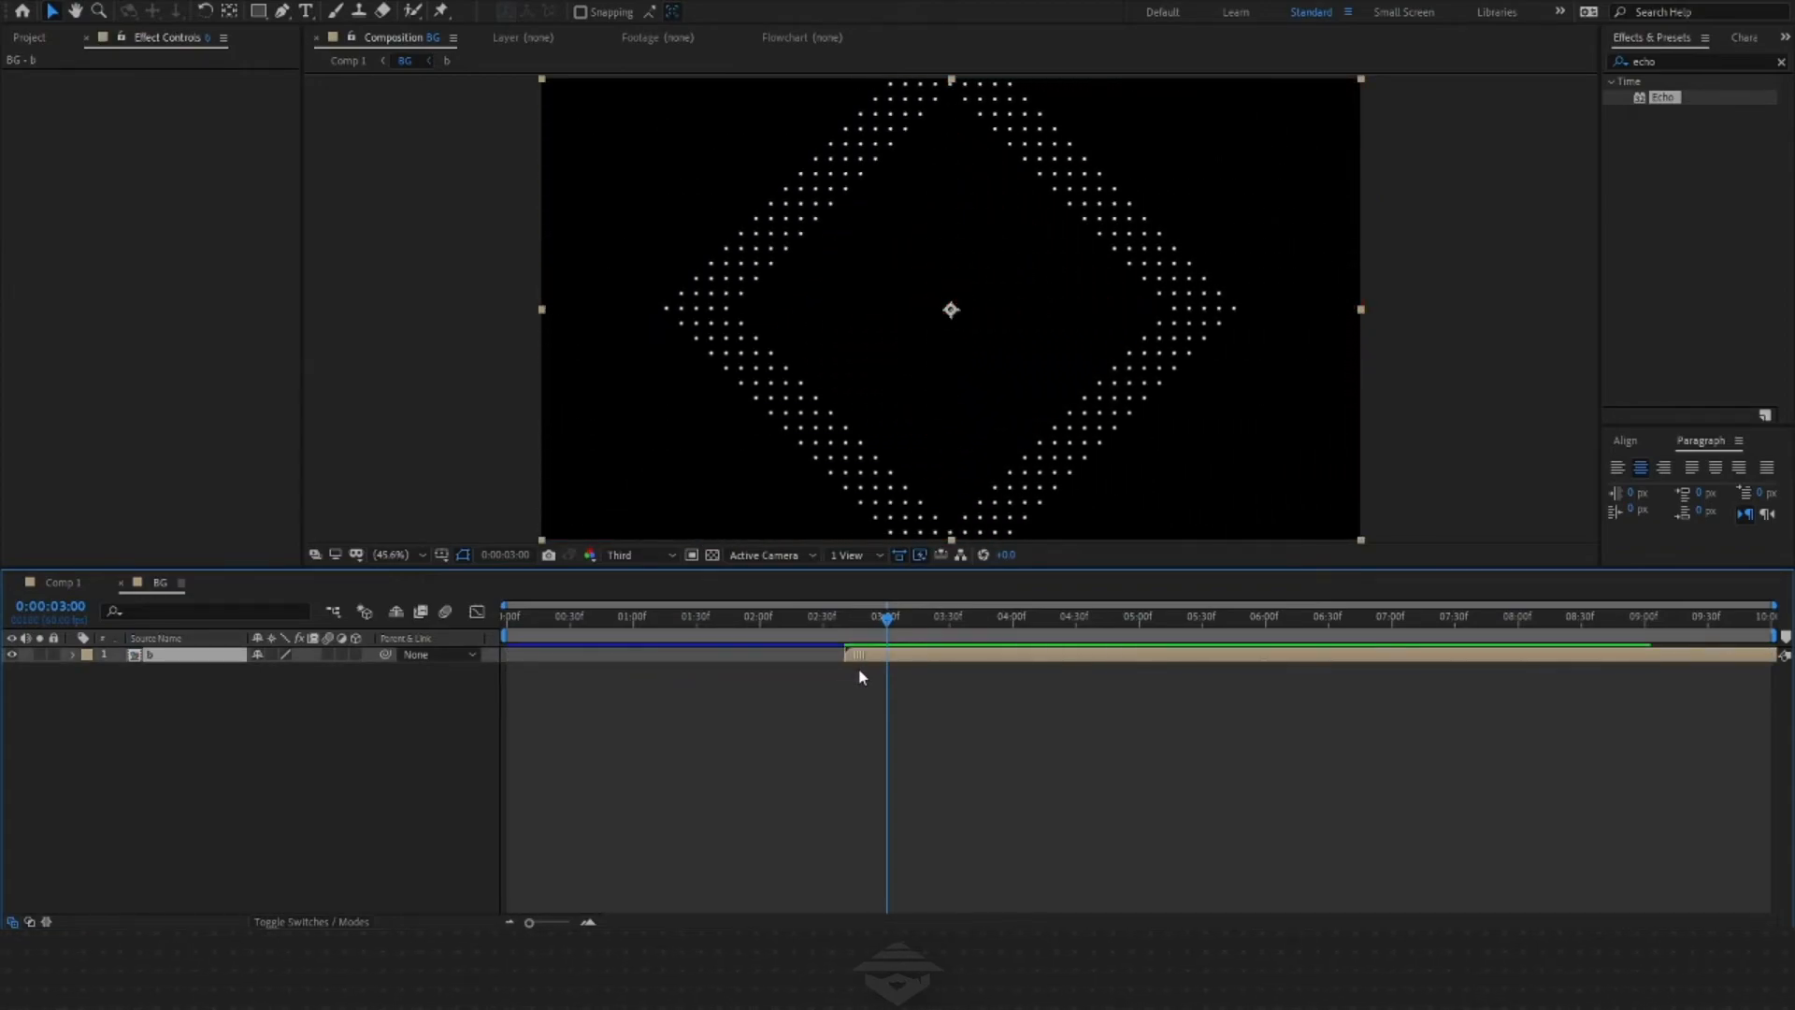
pyautogui.click(891, 714)
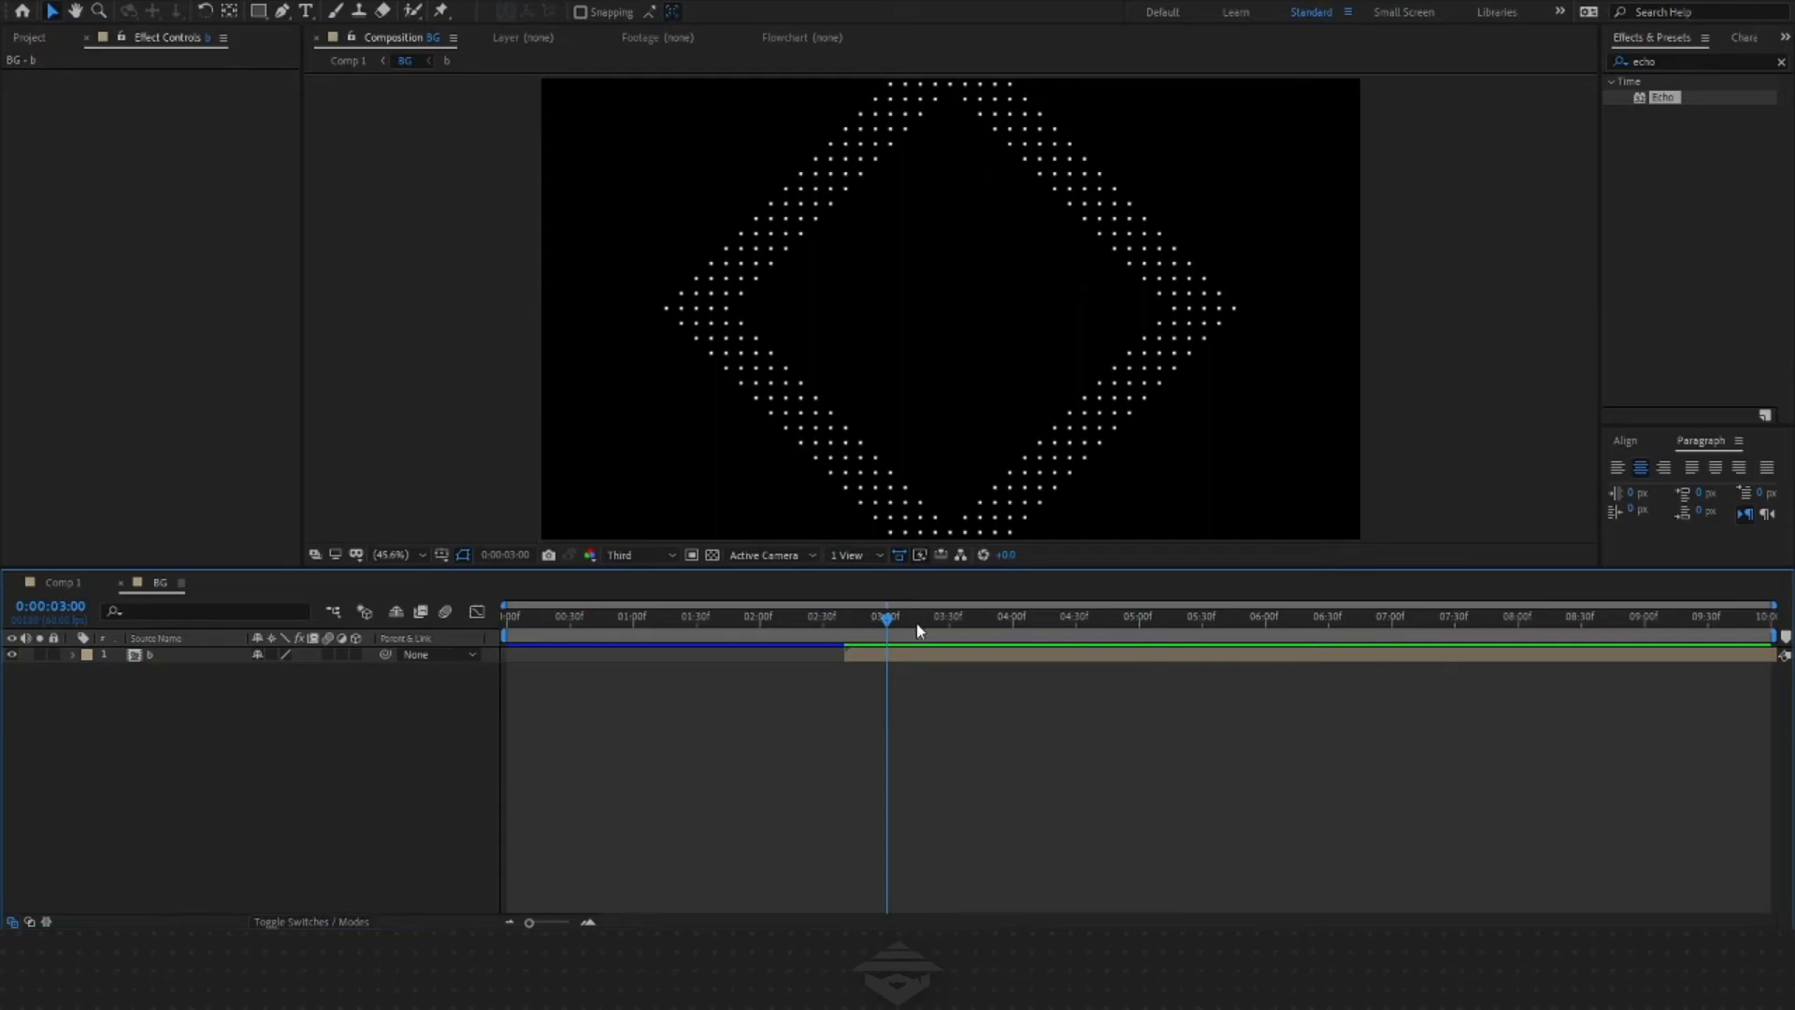
# Add a composition marker at 3 seconds in BG and scrub around the start of layer b
pyautogui.press('KP_Multiply')
pyautogui.moveTo(887, 621); pyautogui.dragTo(854, 622)
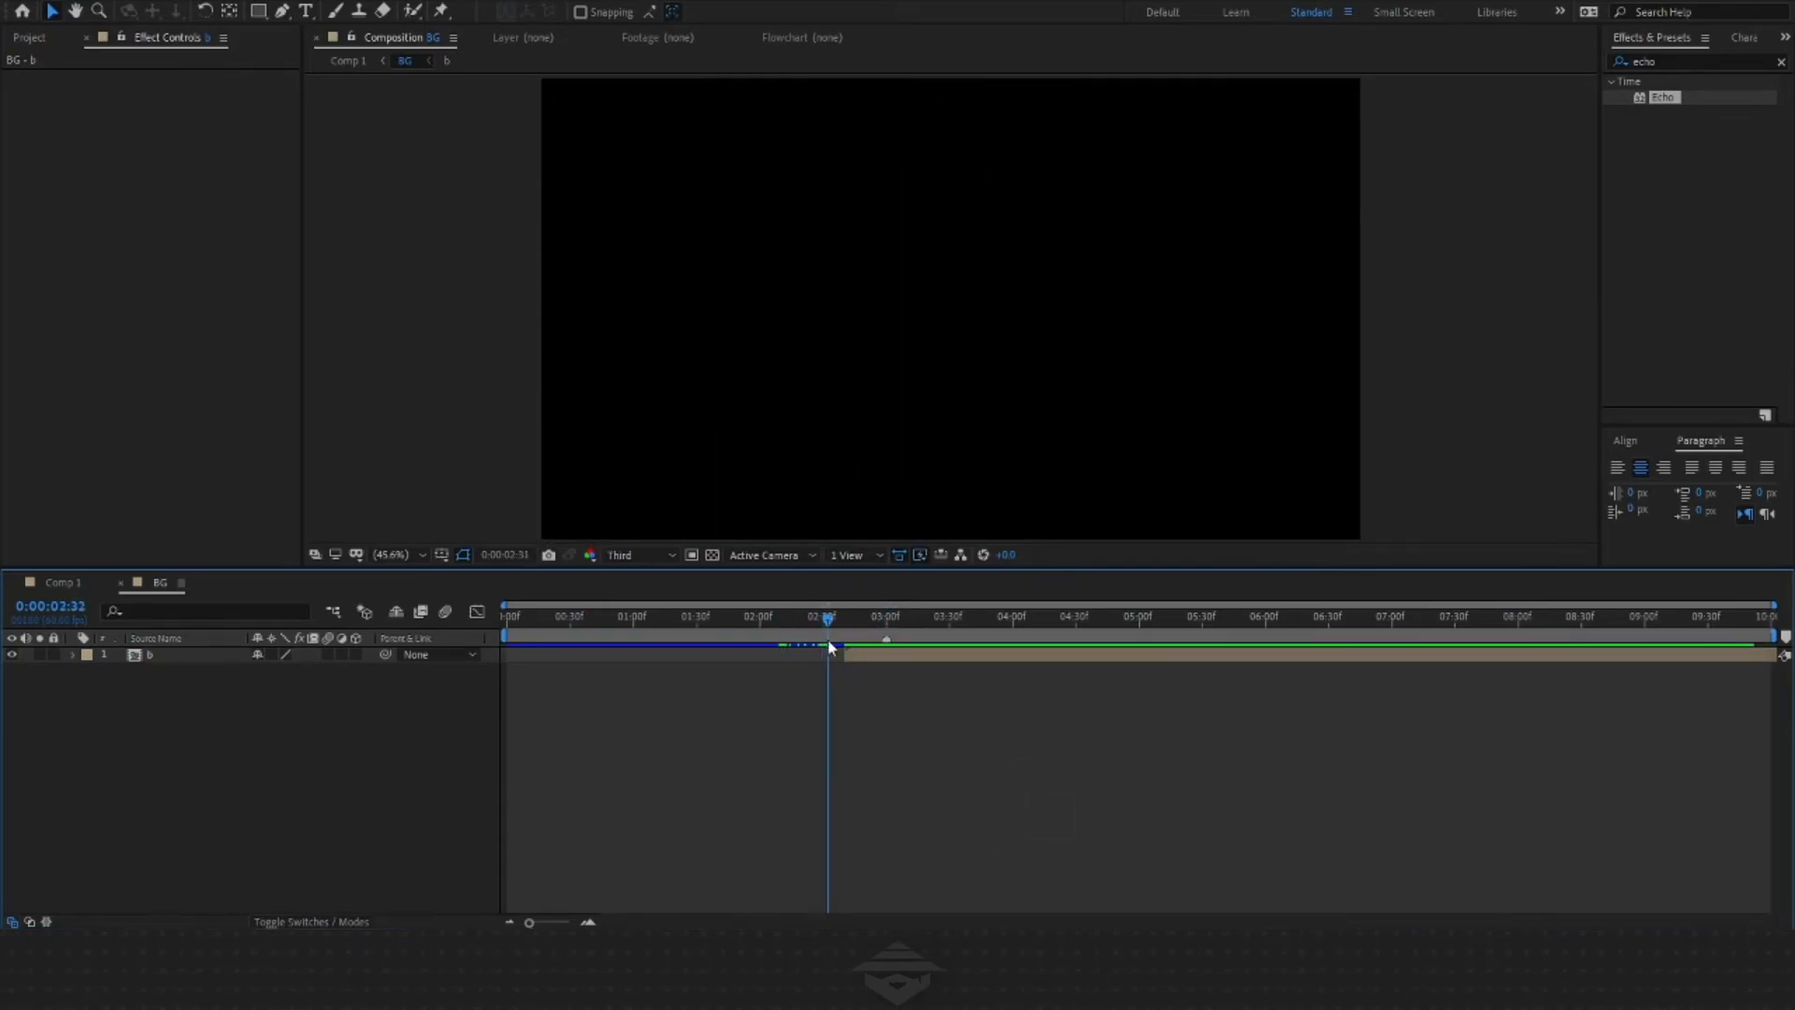
pyautogui.press('space')
pyautogui.click(887, 620)
# Compare Comp 1 with BG while scrubbing between 2 and 3 seconds to check the diamonds' start timing
pyautogui.click(66, 582)
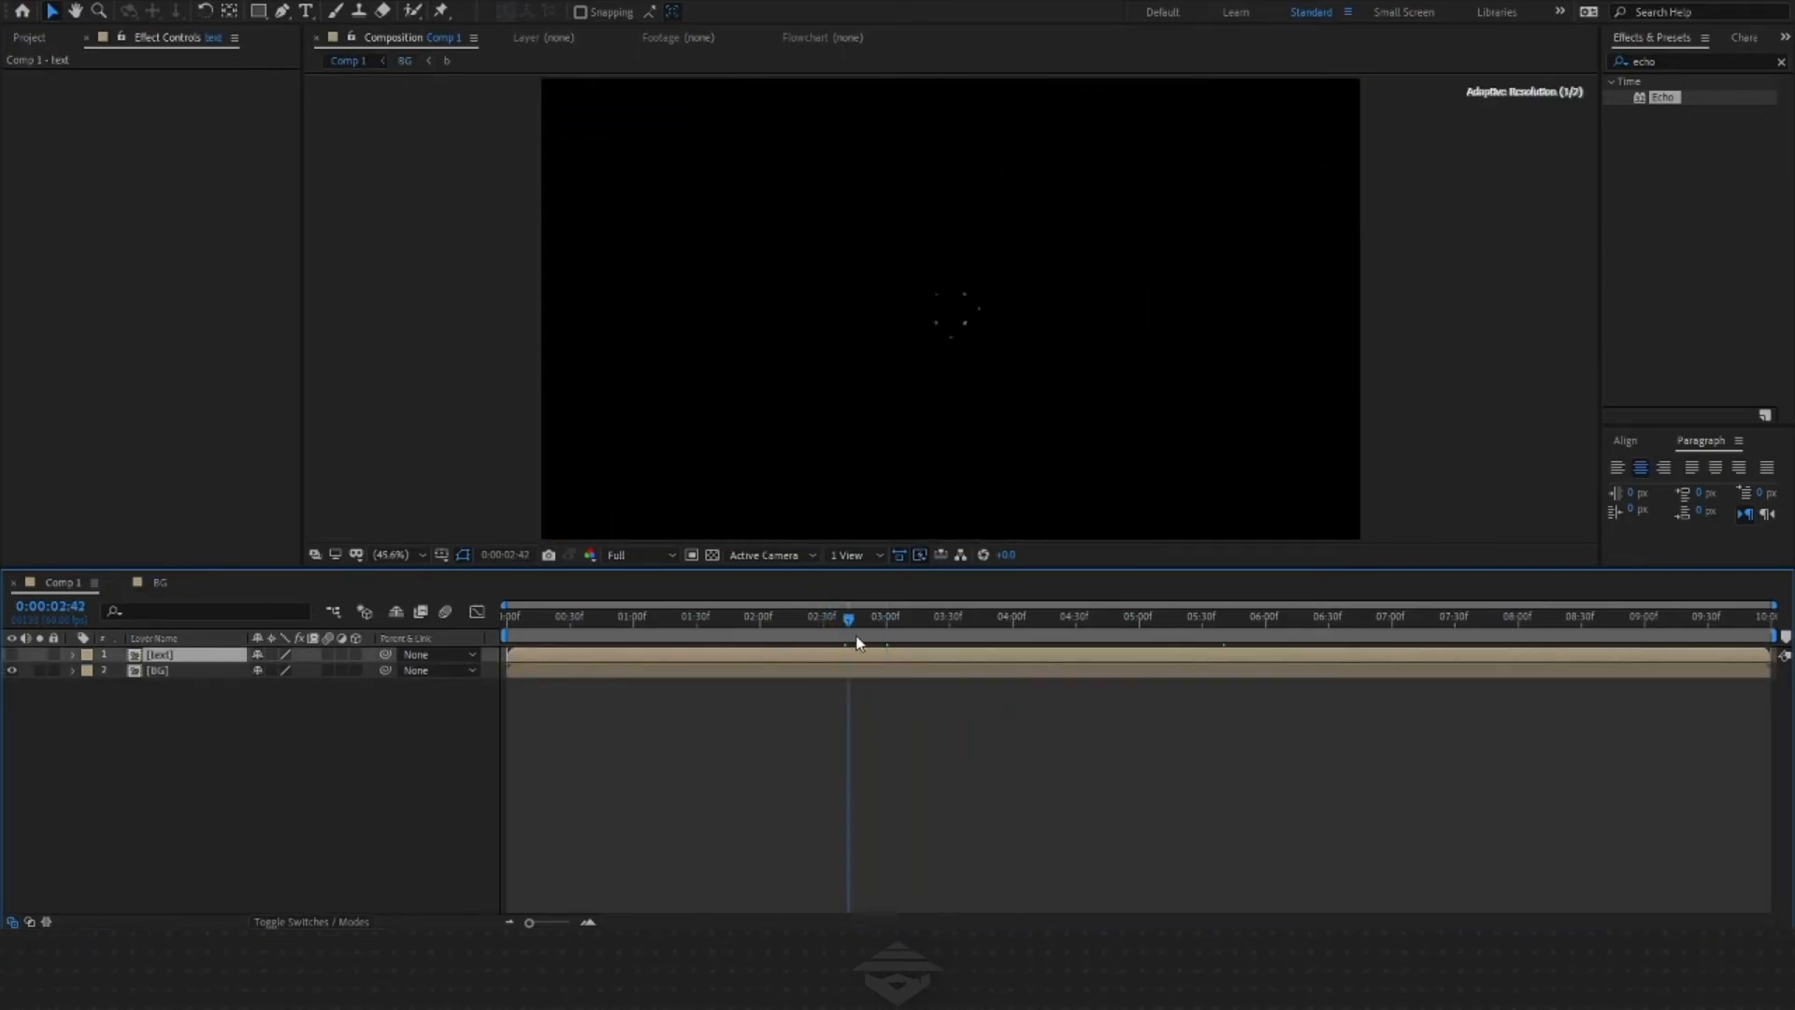
pyautogui.moveTo(882, 643)
pyautogui.mouseDown()
pyautogui.moveTo(1072, 657)
pyautogui.moveTo(865, 658)
pyautogui.mouseUp()
pyautogui.click(152, 583)
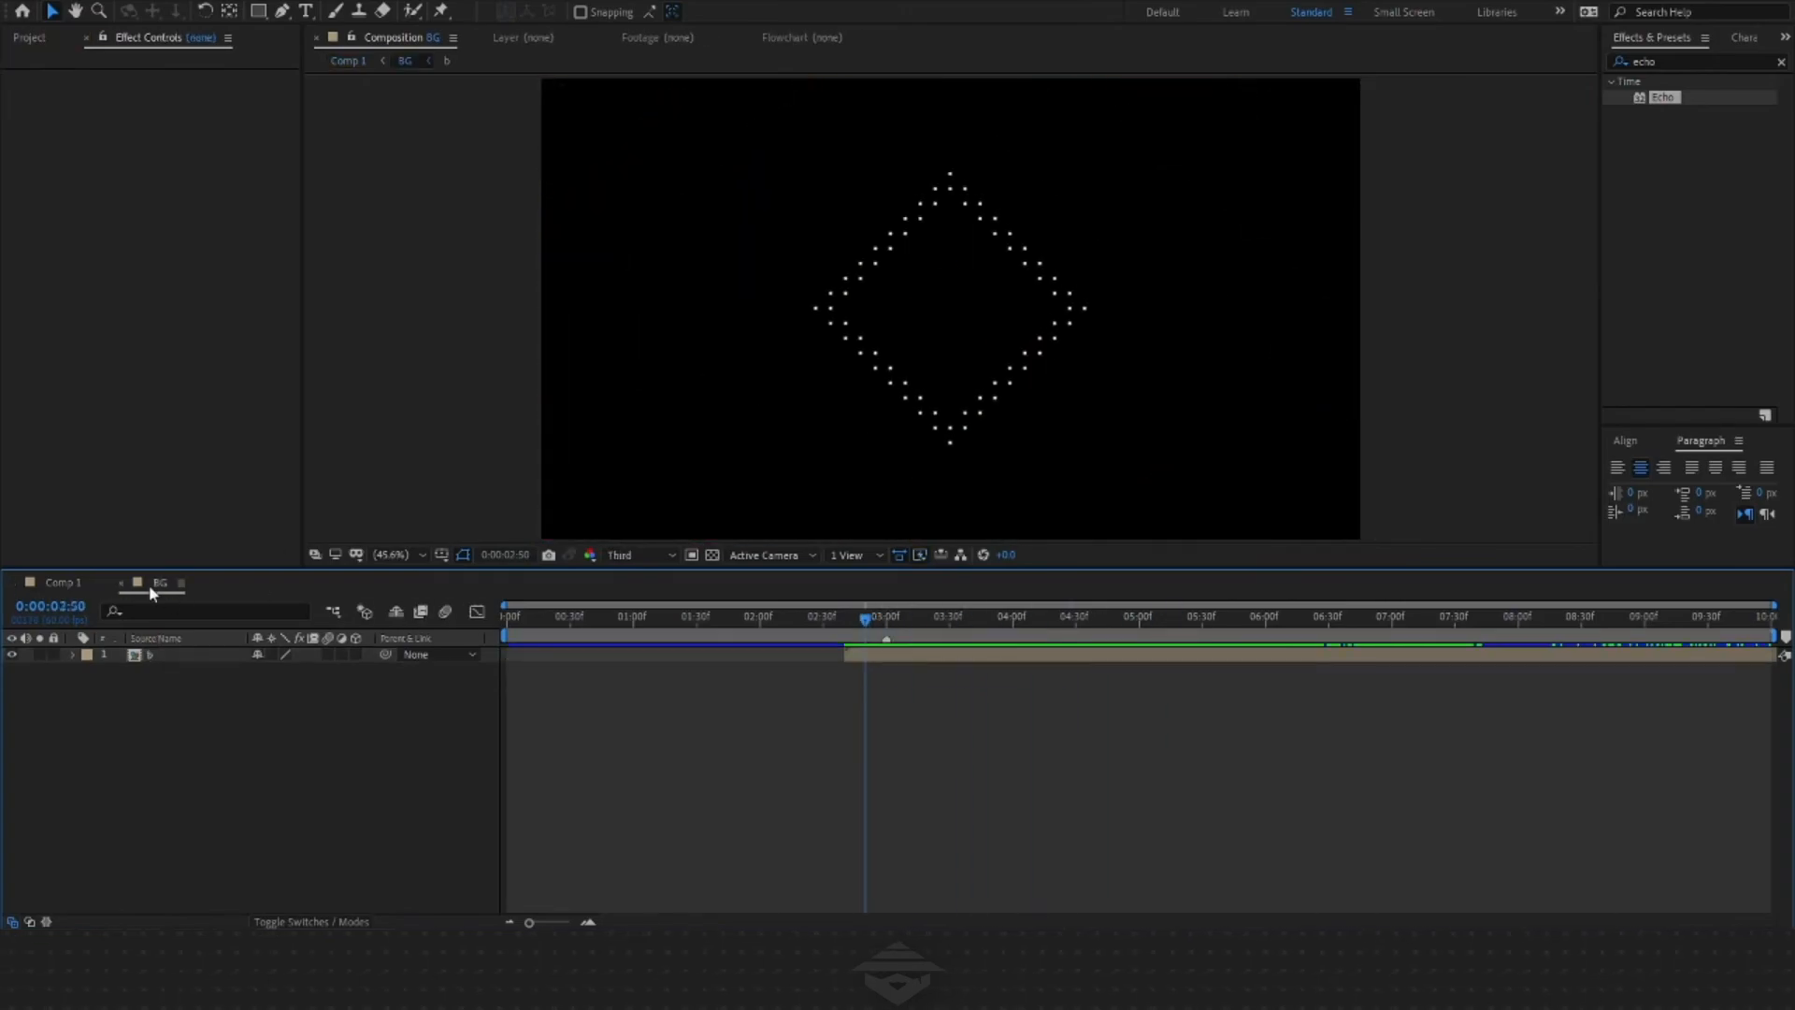
pyautogui.click(65, 582)
pyautogui.click(889, 805)
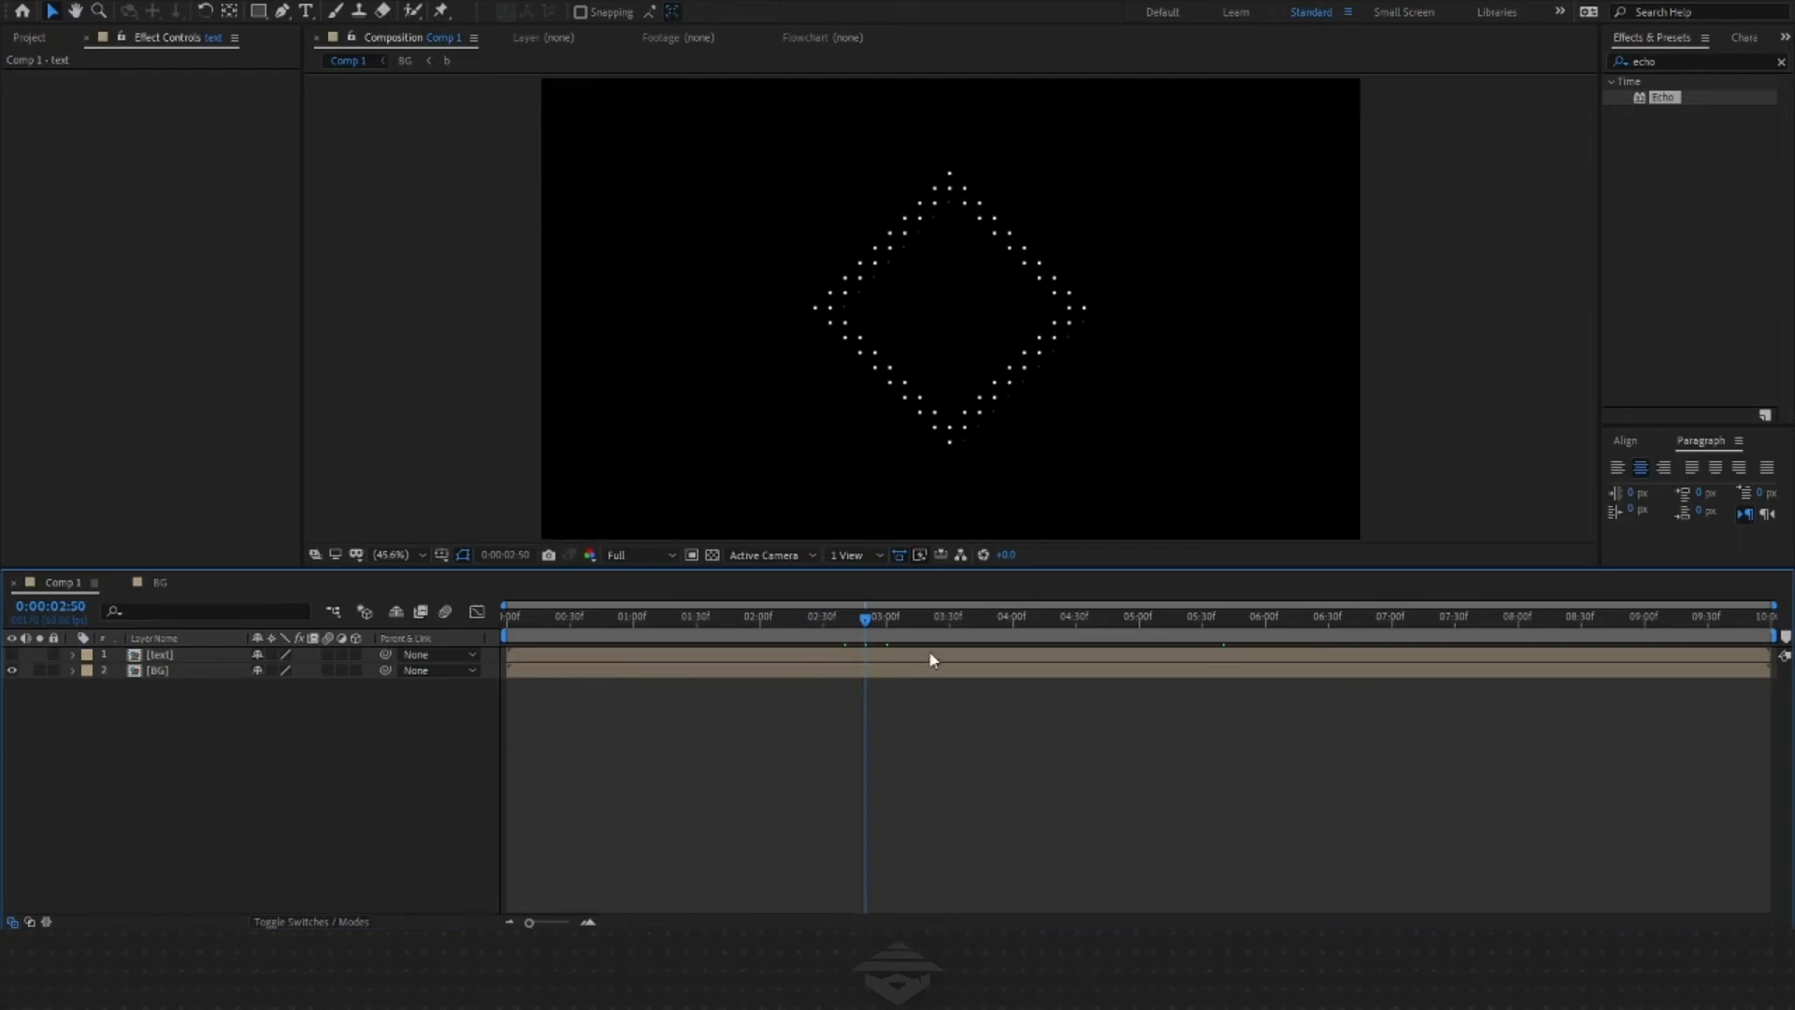
pyautogui.moveTo(884, 635)
pyautogui.mouseDown()
pyautogui.moveTo(974, 630)
pyautogui.moveTo(860, 642)
pyautogui.mouseUp()
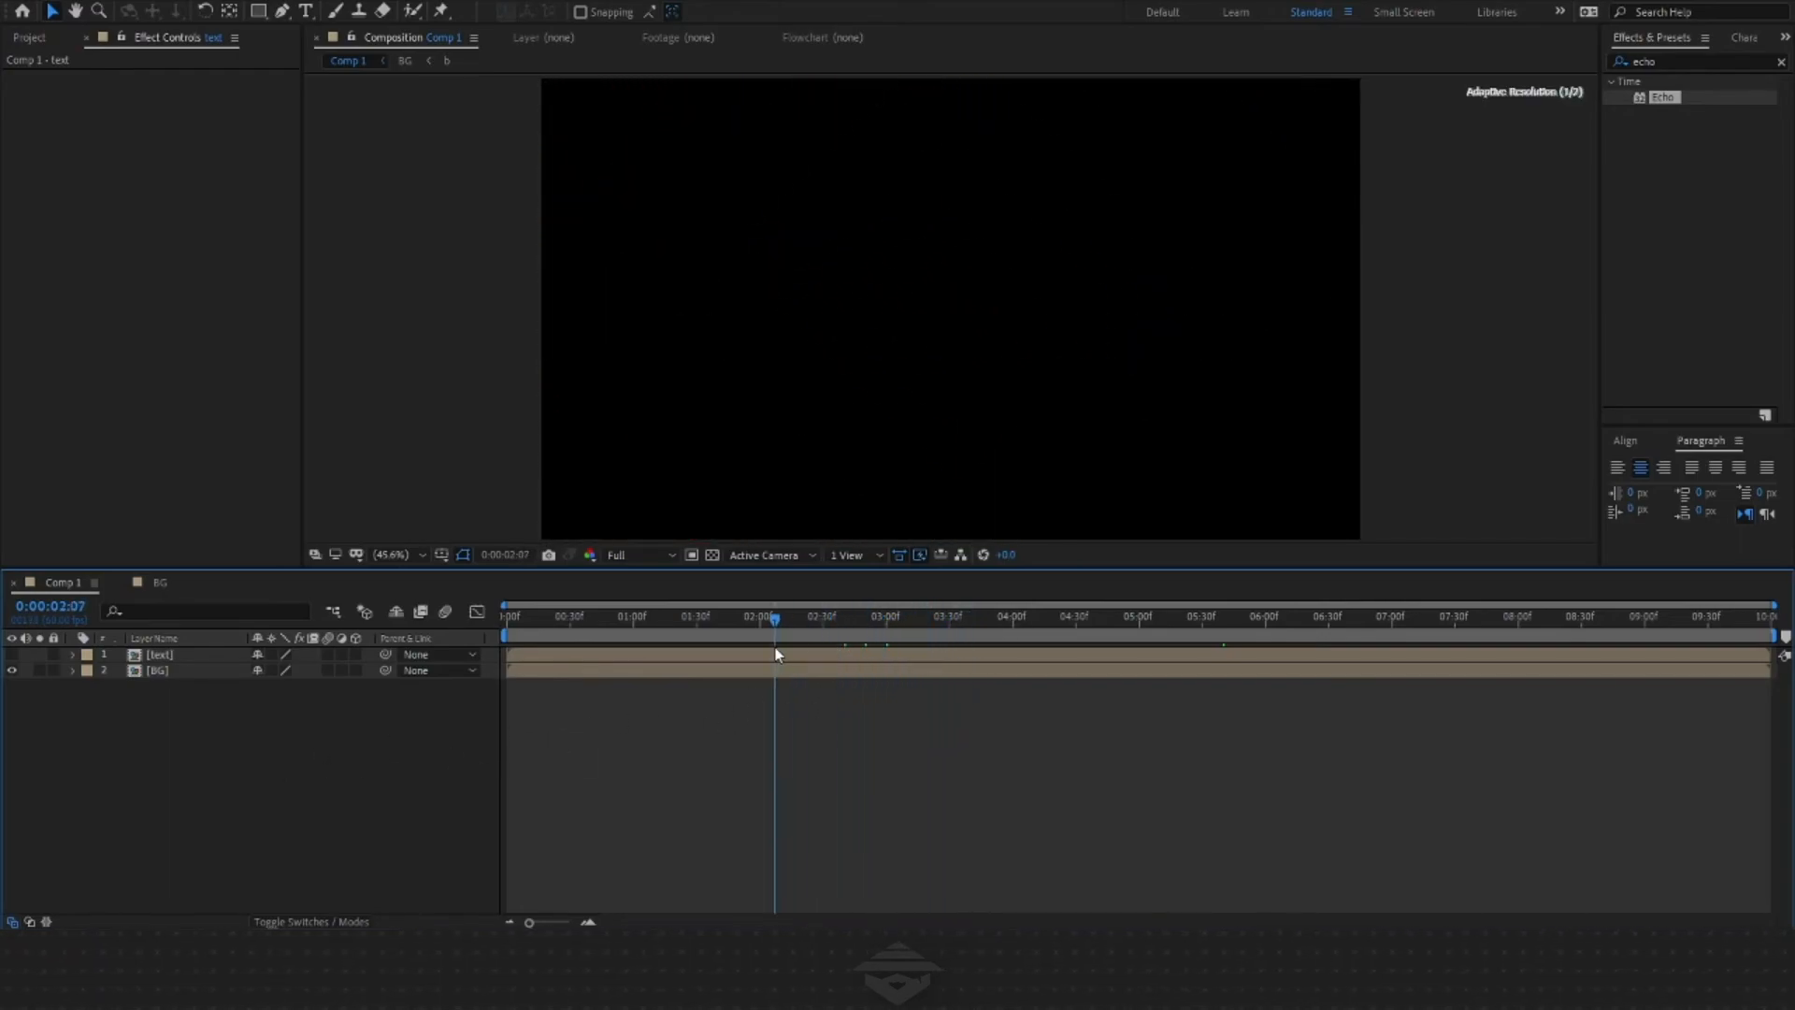